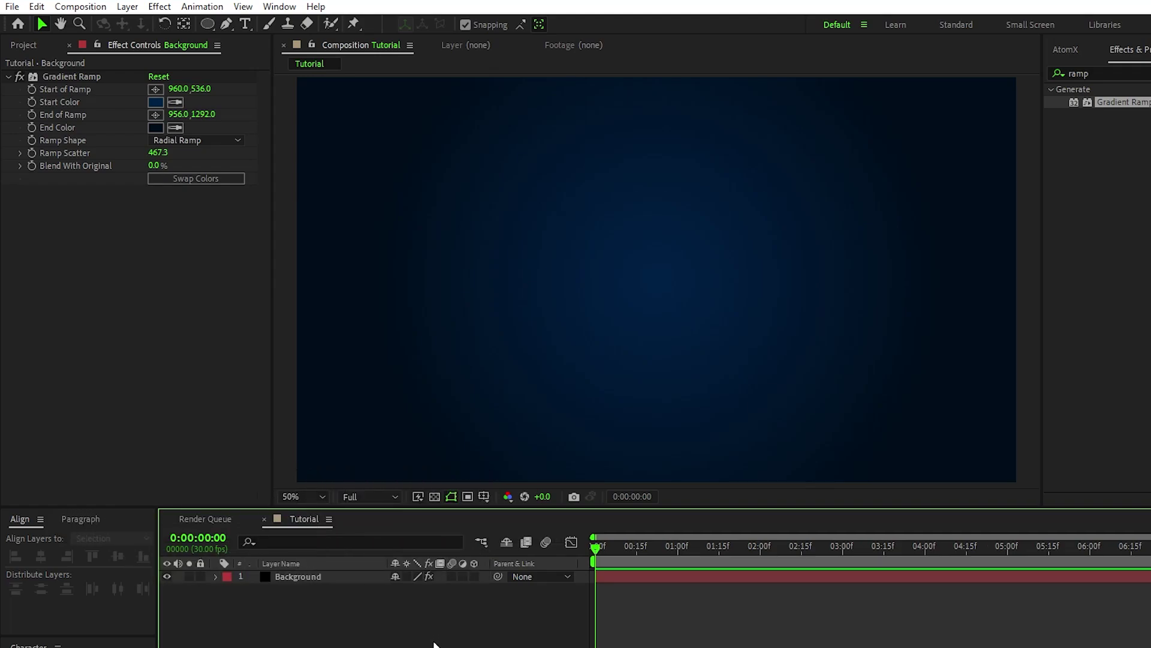
- Draw a square with no fill and a 3 px solid white stroke near the comp centre
left_click_drag(207, 24, 258, 21)
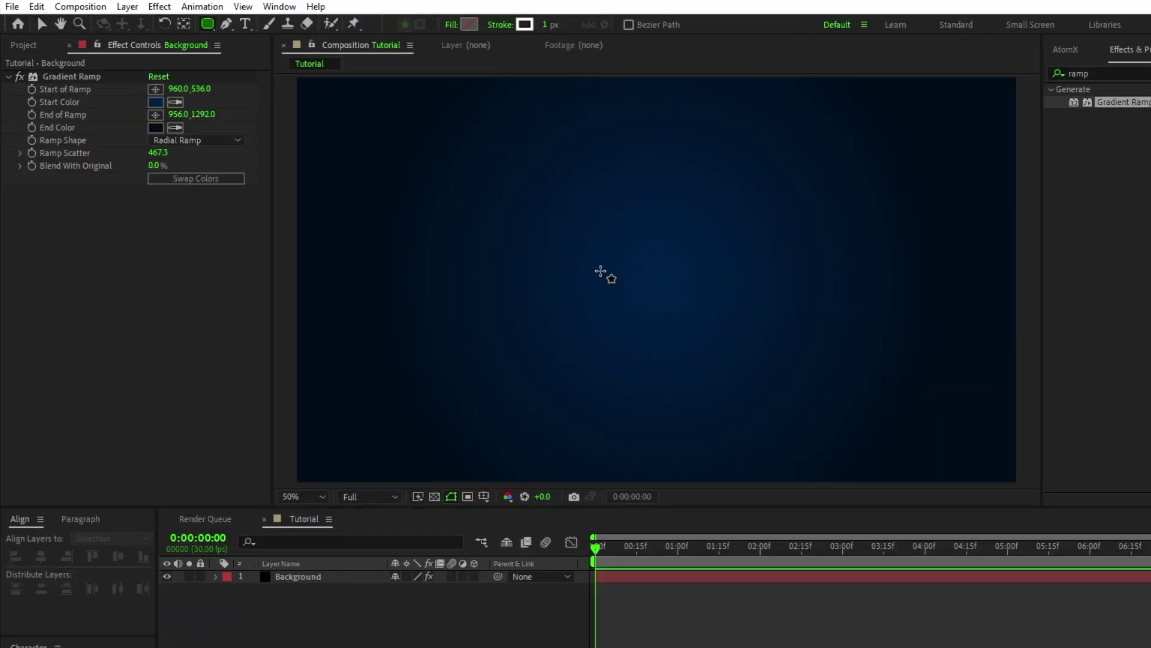
left_click(451, 24)
left_click(463, 399)
left_click(499, 24)
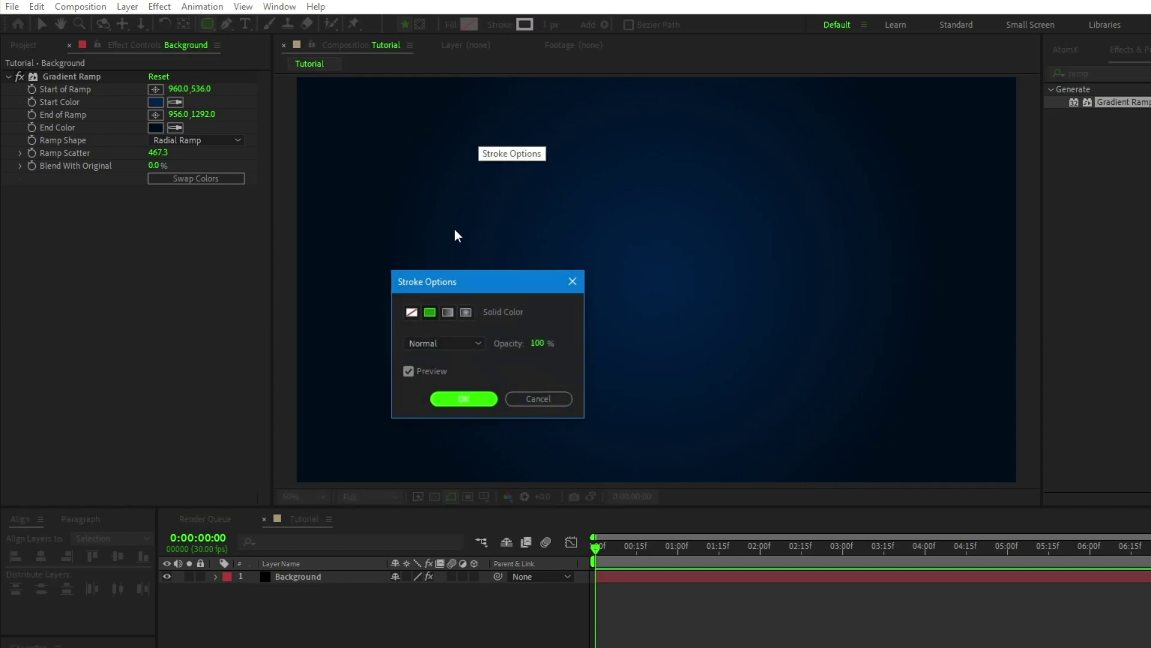
left_click(464, 398)
left_click(549, 24)
type("3")
key("Return")
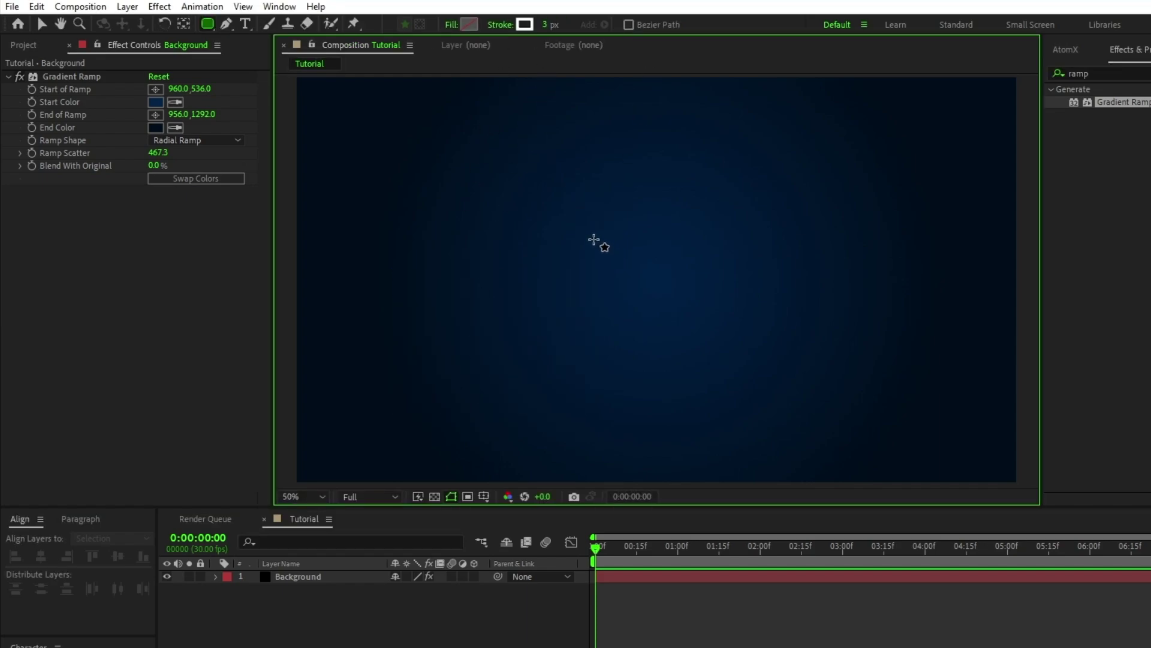
left_click_drag(594, 240, 673, 319)
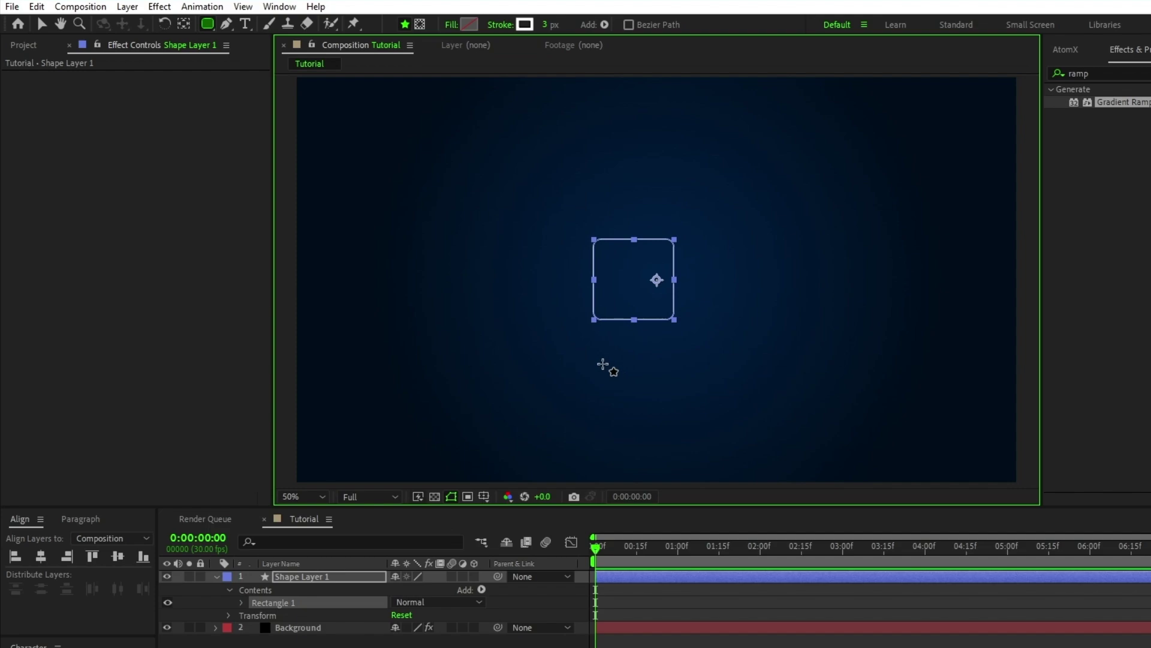
- Align the square to the composition's horizontal and vertical centre
left_click(184, 27)
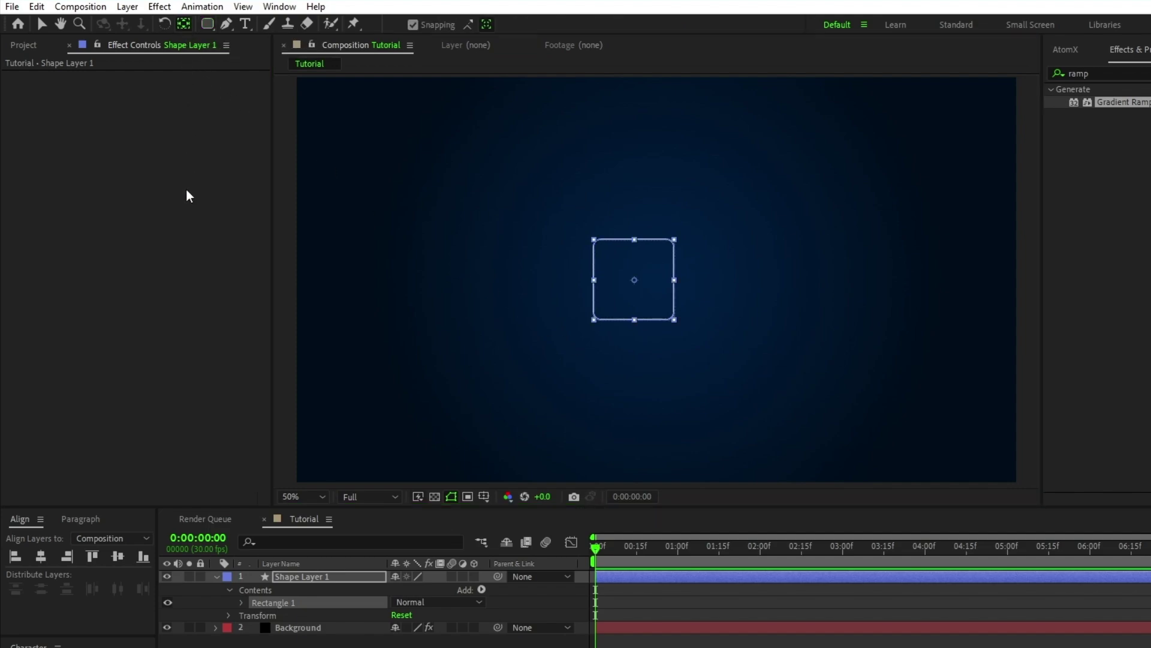
key("v")
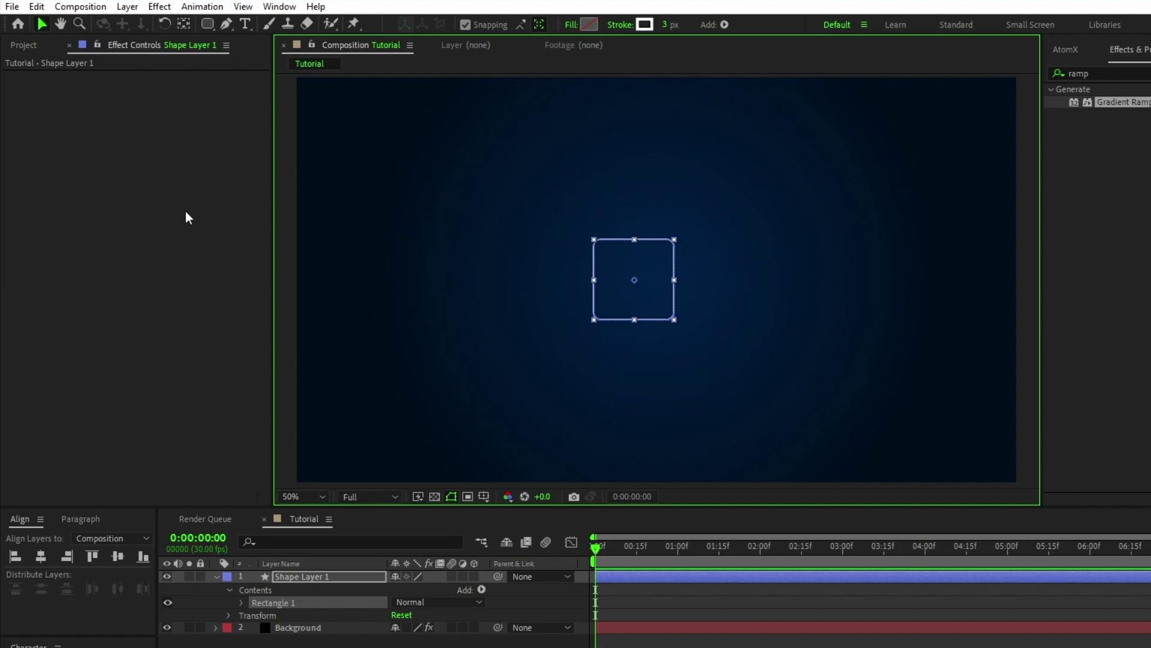
left_click(41, 556)
left_click(117, 556)
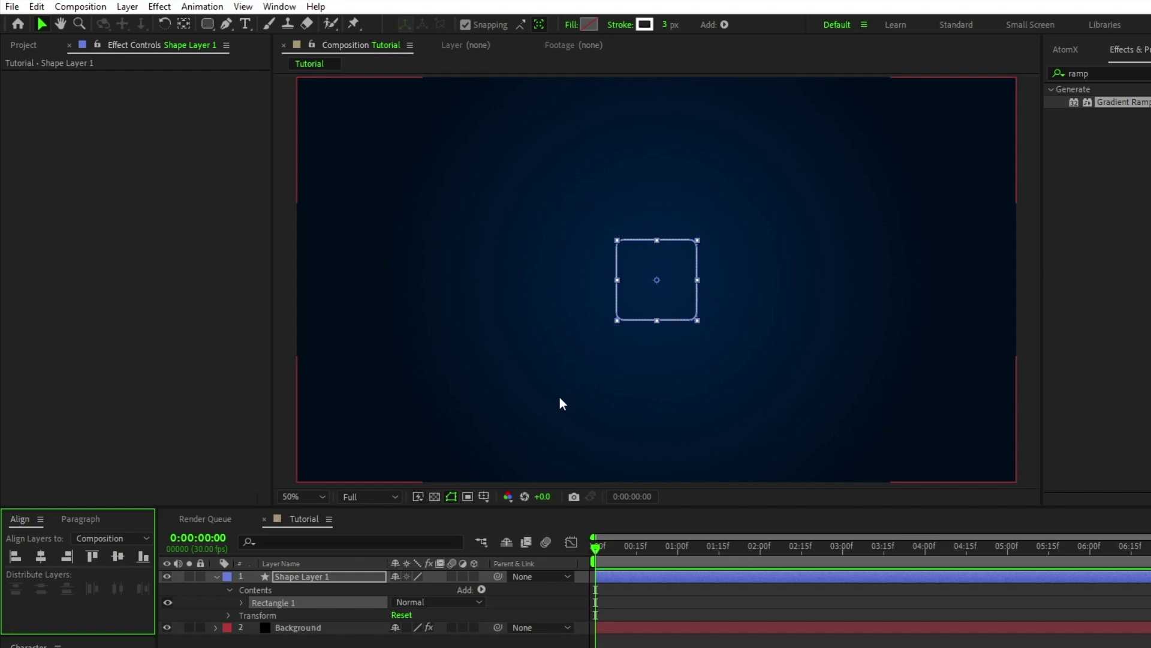
- Rename the shape layer to 'Center Shape'
left_click(347, 575)
key("Return")
type("Center Shape")
key("Return")
left_click(159, 7)
- Apply Drop Shadow and Glow effects to Center Shape
mouse_move(240, 326)
left_click(408, 471)
left_click(159, 7)
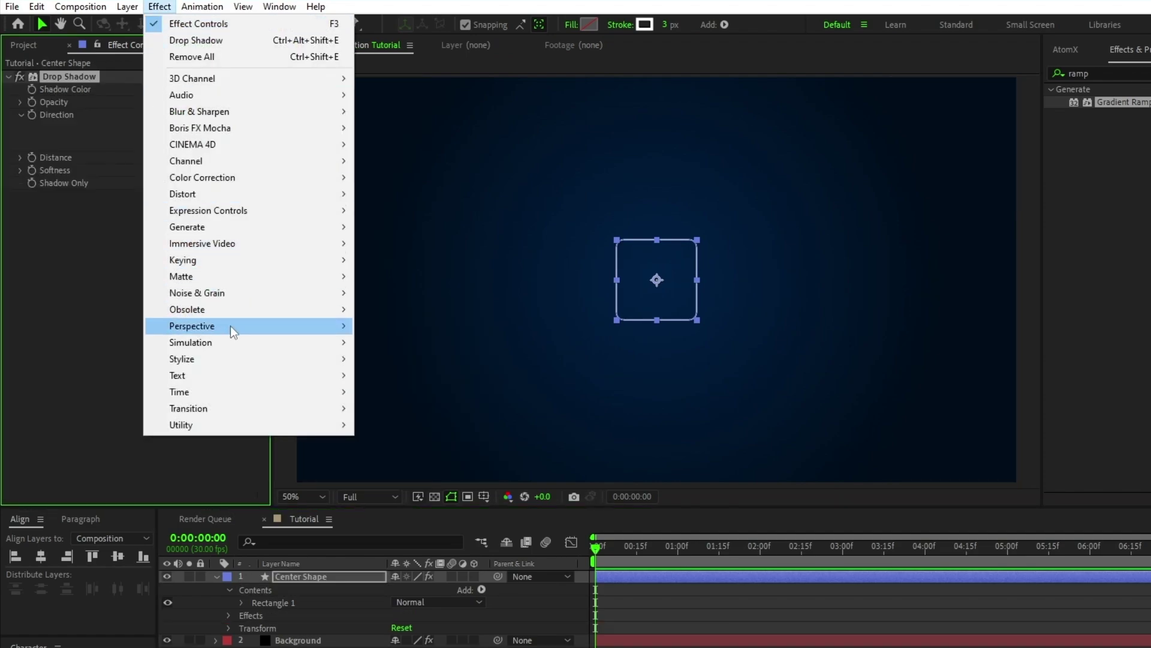
mouse_move(198, 358)
left_click(394, 618)
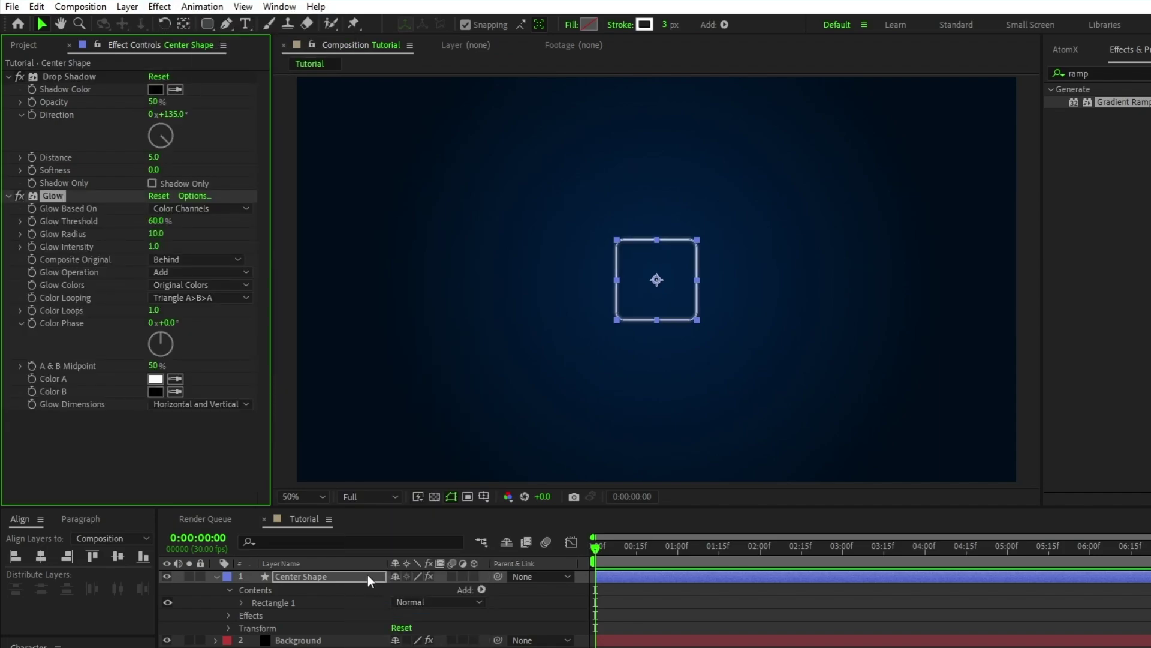
- Make the drop shadow blue with Distance 0, then duplicate it and raise the copy's Softness
left_click(176, 90)
left_click(864, 128)
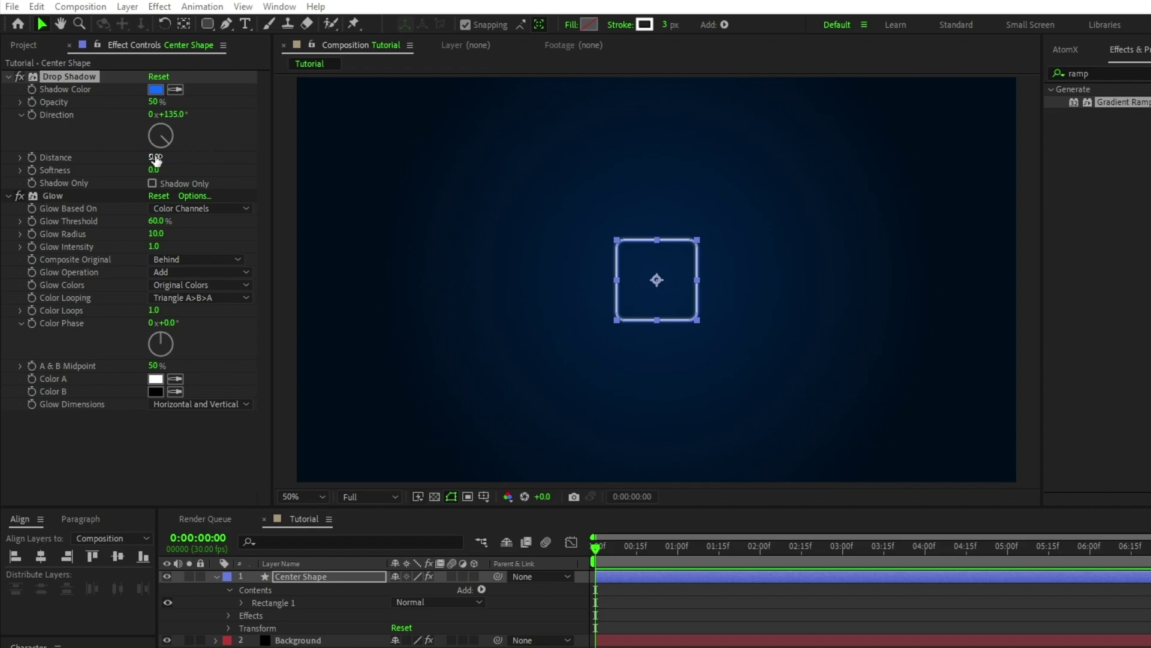
left_click_drag(153, 158, 165, 171)
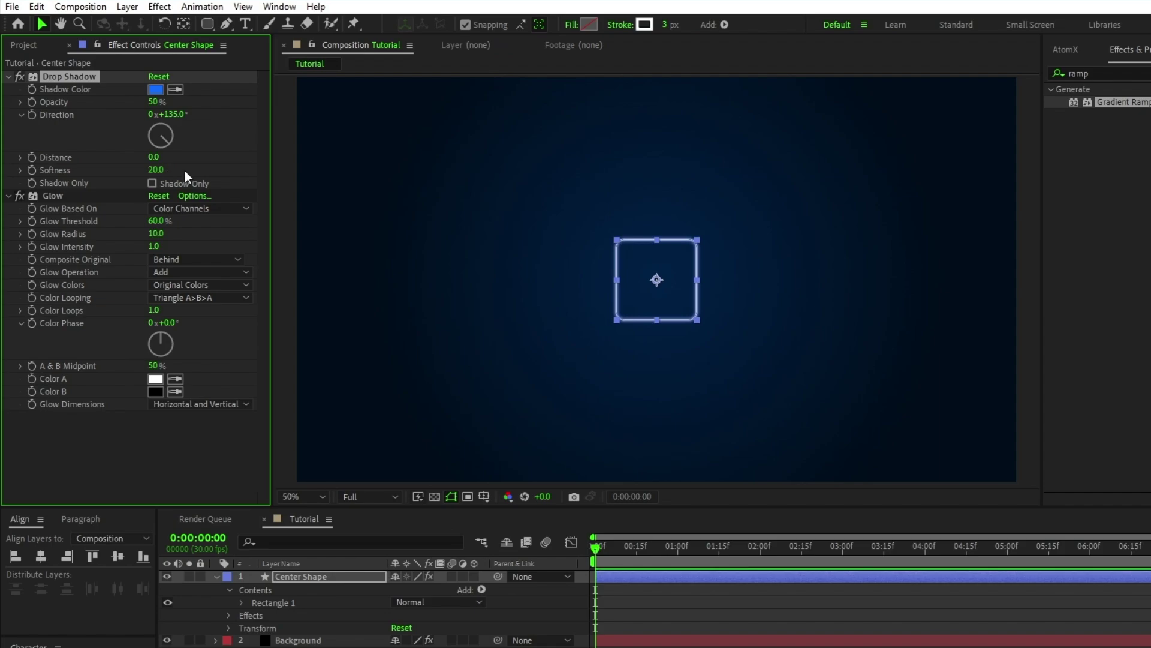
key("ctrl+d")
scroll(72, 74, "down", 1)
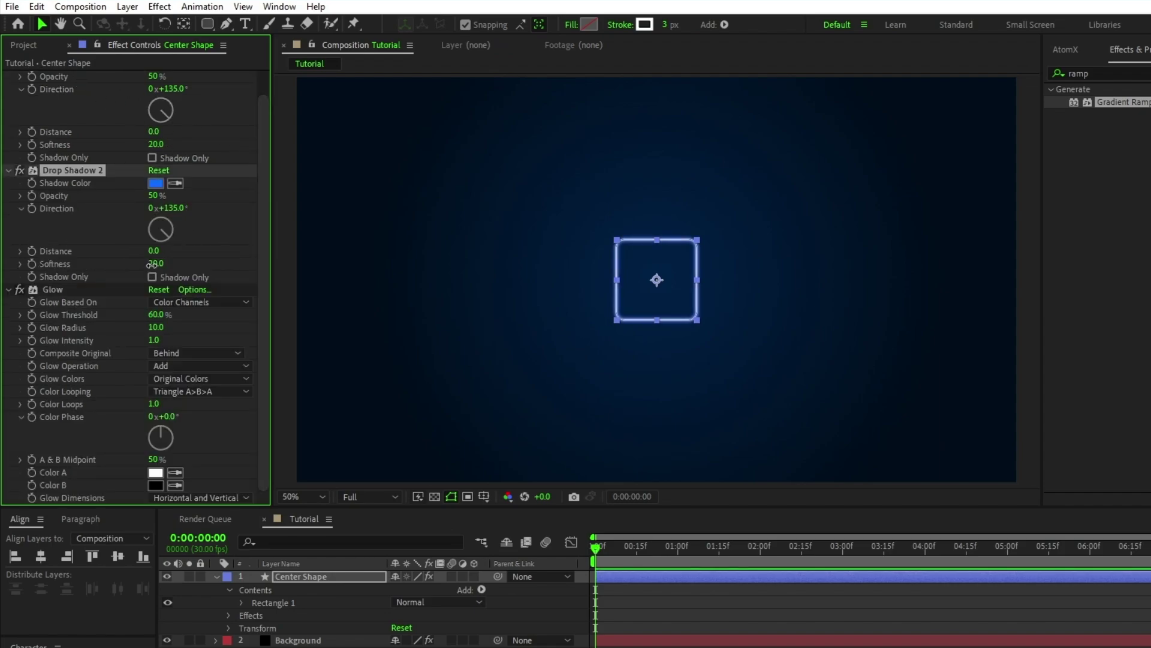
left_click_drag(155, 264, 203, 264)
- Set Drop Shadow 2 Softness to 80 and Glow Intensity to 2.5
type("80")
key("Return")
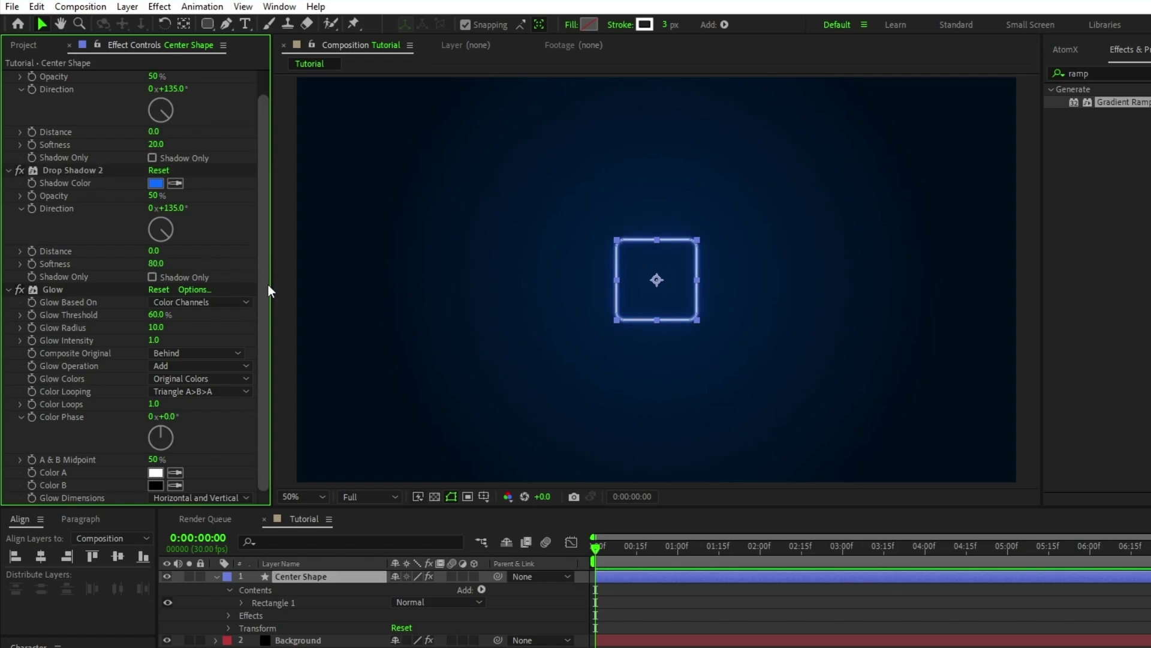
left_click(155, 340)
type("2.5")
key("Return")
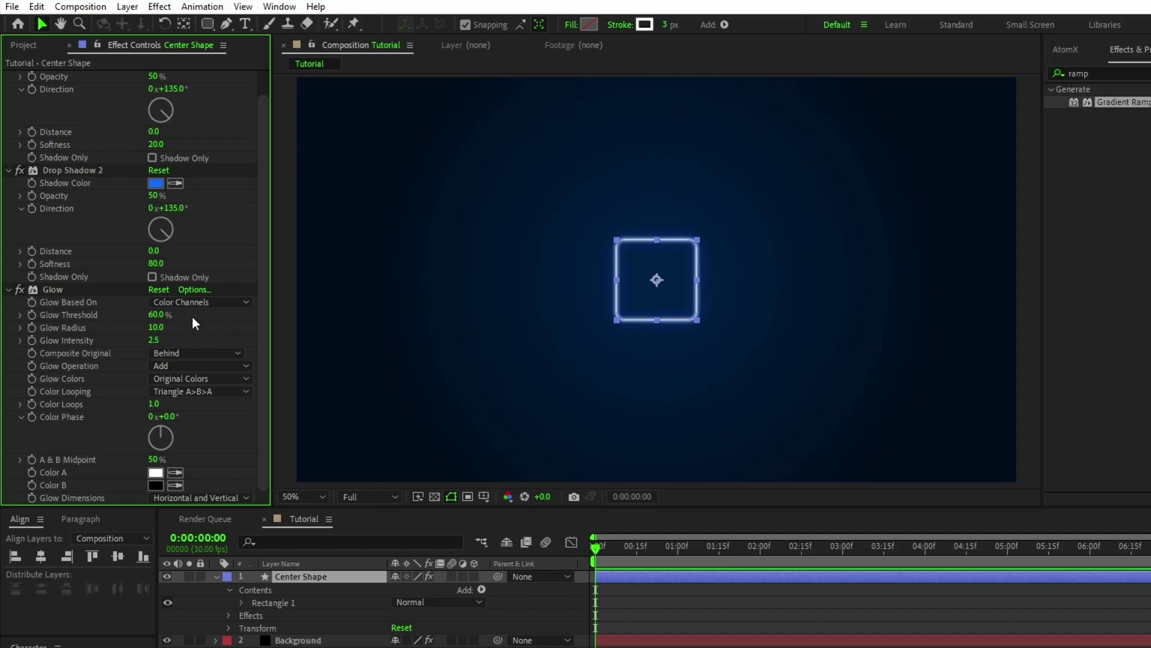
- Make the glow use A & B Colors, Sawtooth B>A looping, and the shadow's blue as Color A
left_click(190, 379)
left_click(196, 408)
left_click(195, 394)
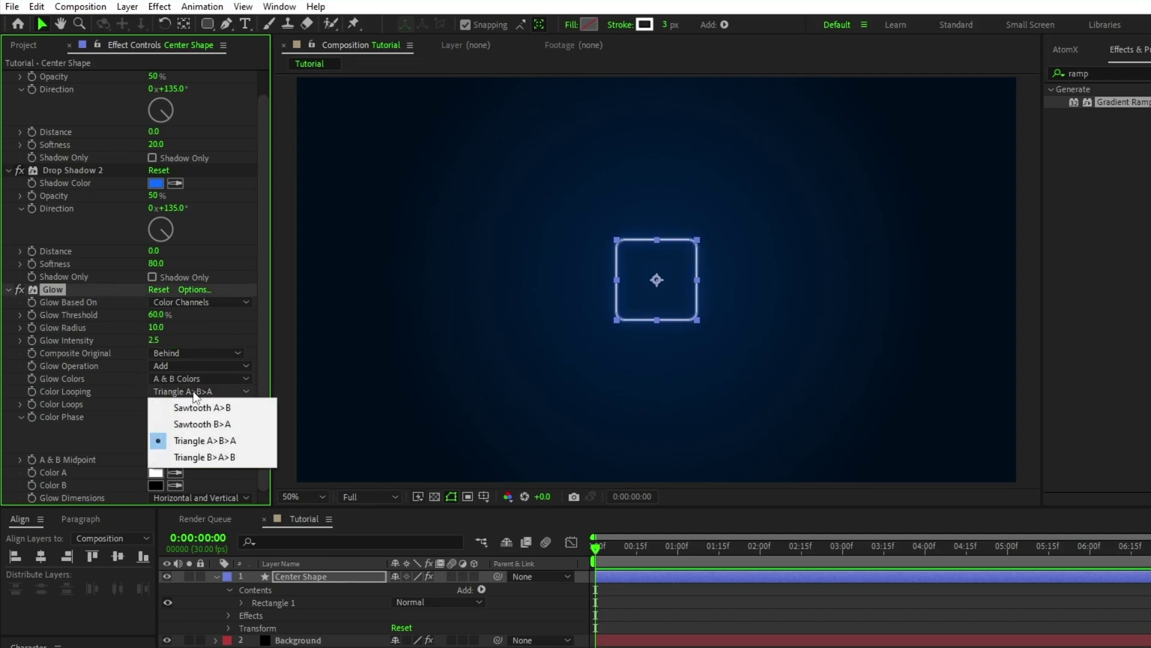
left_click(195, 423)
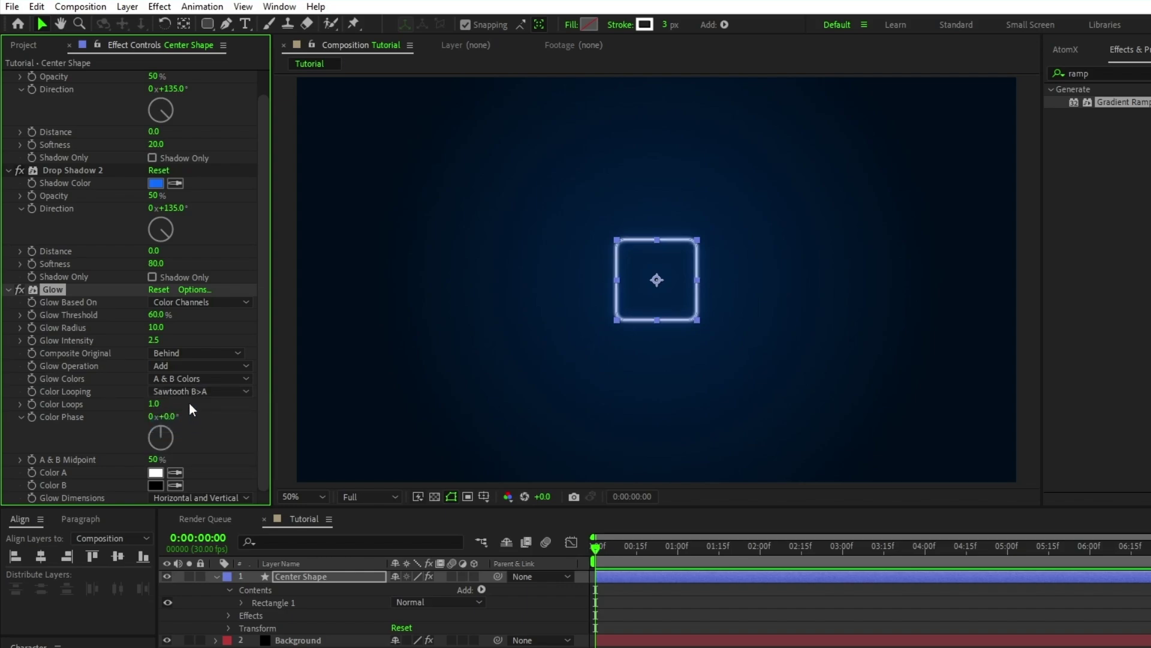
left_click(175, 472)
left_click(156, 183)
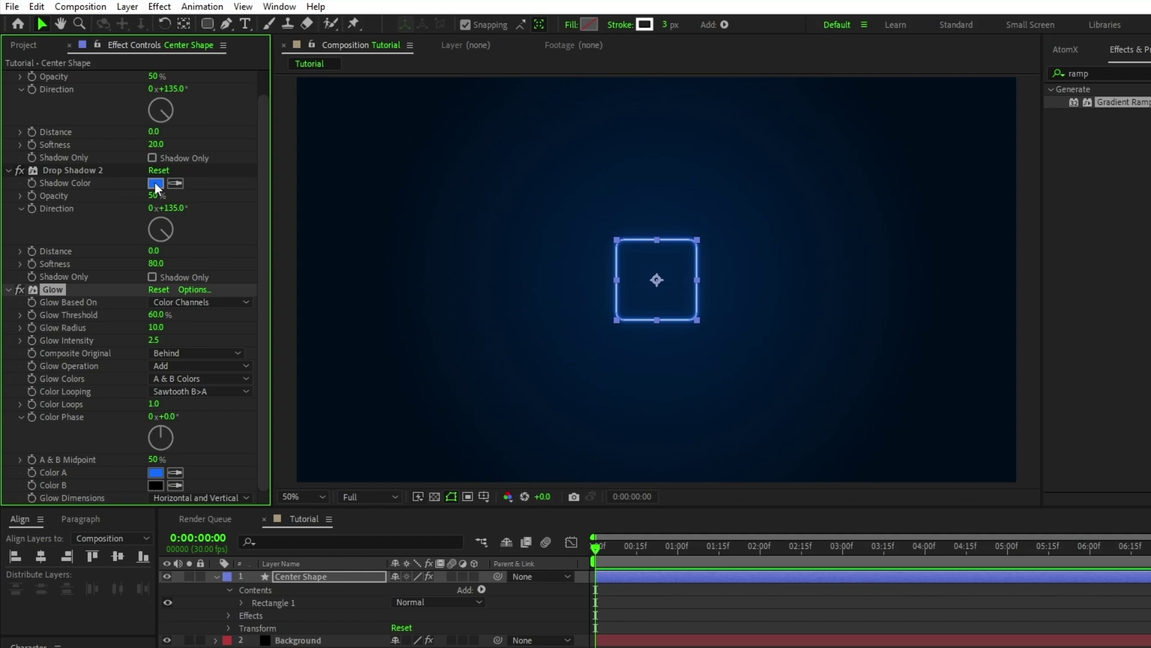
- Duplicate the glow as Glow 2 with threshold 75% and radius 175
left_click(55, 290)
key("ctrl+d")
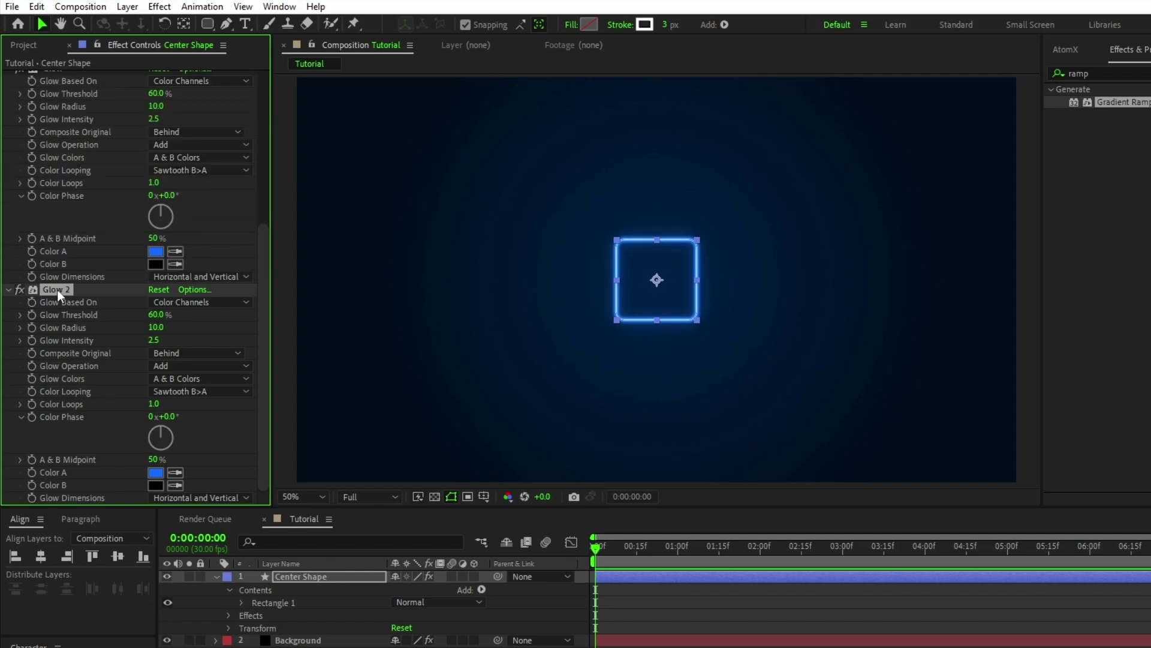
left_click(156, 314)
type("75")
key("Return")
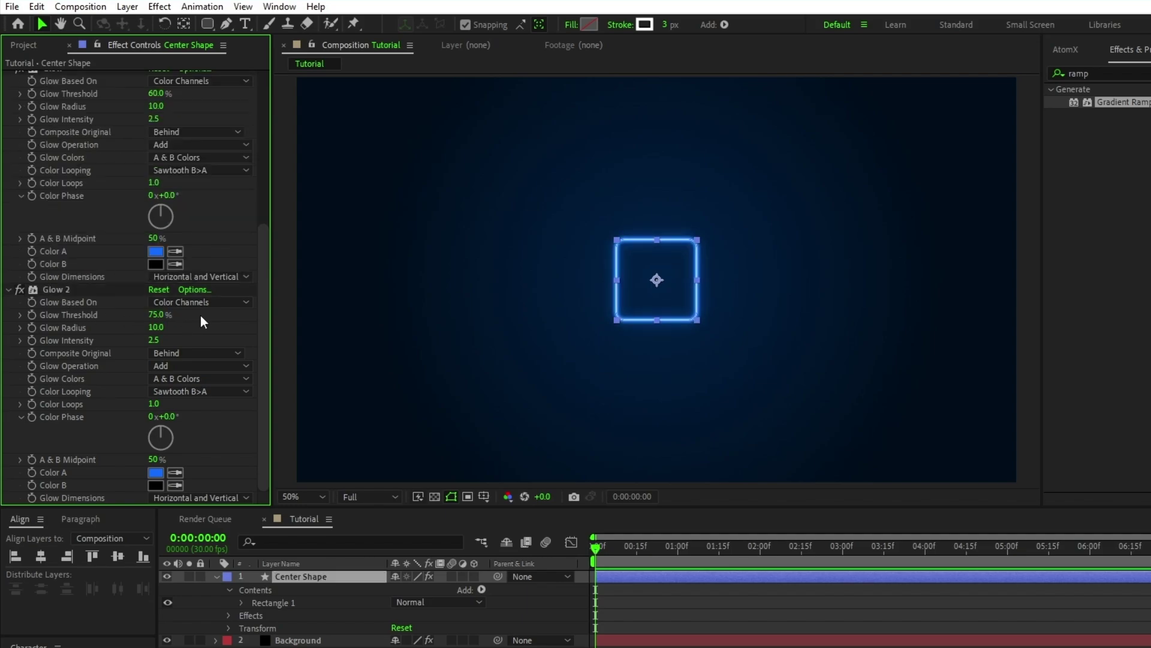
left_click(156, 327)
type("175")
key("Return")
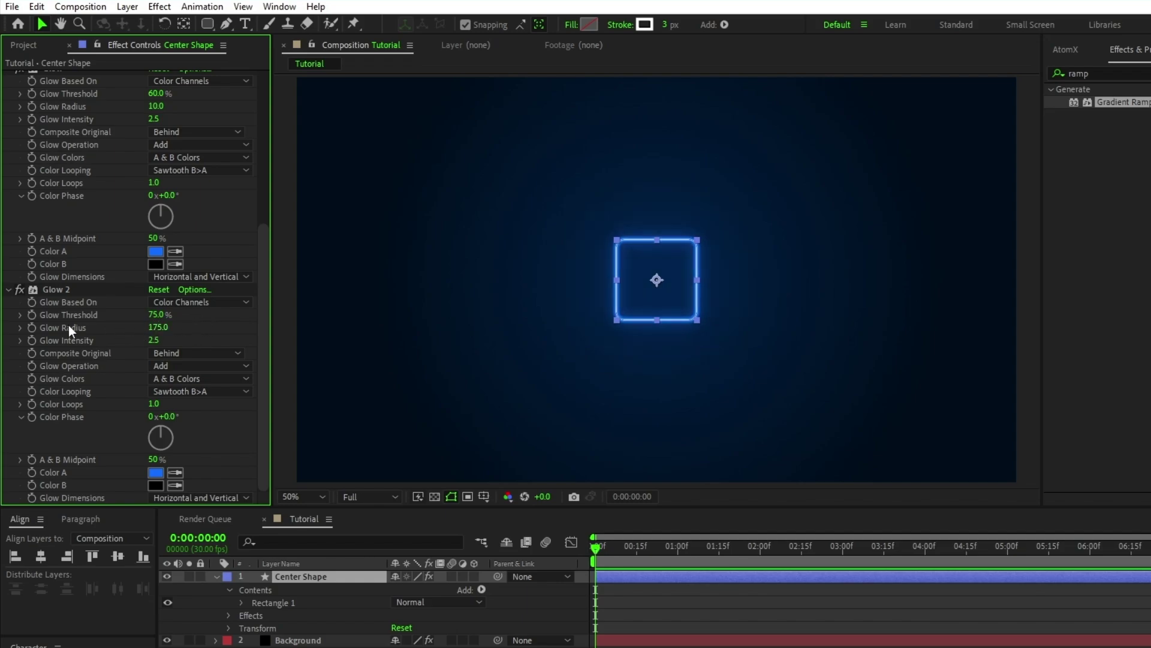
- Add a wiggle(2,100) expression to Glow 2's radius
left_click(30, 326, "alt")
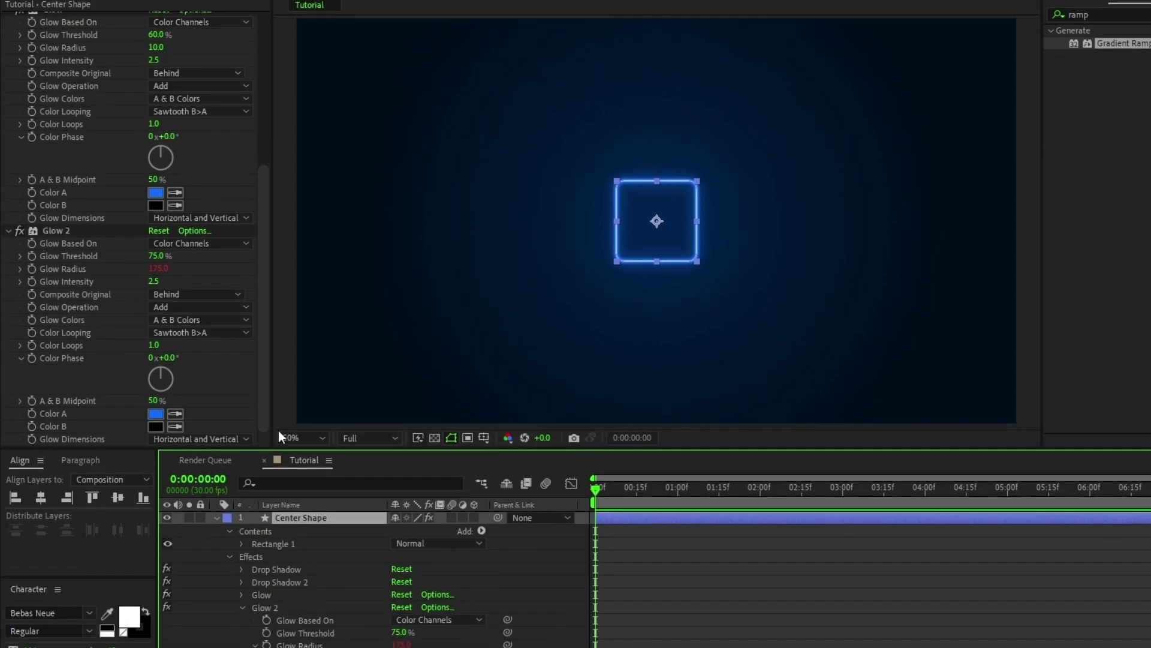
type("wig")
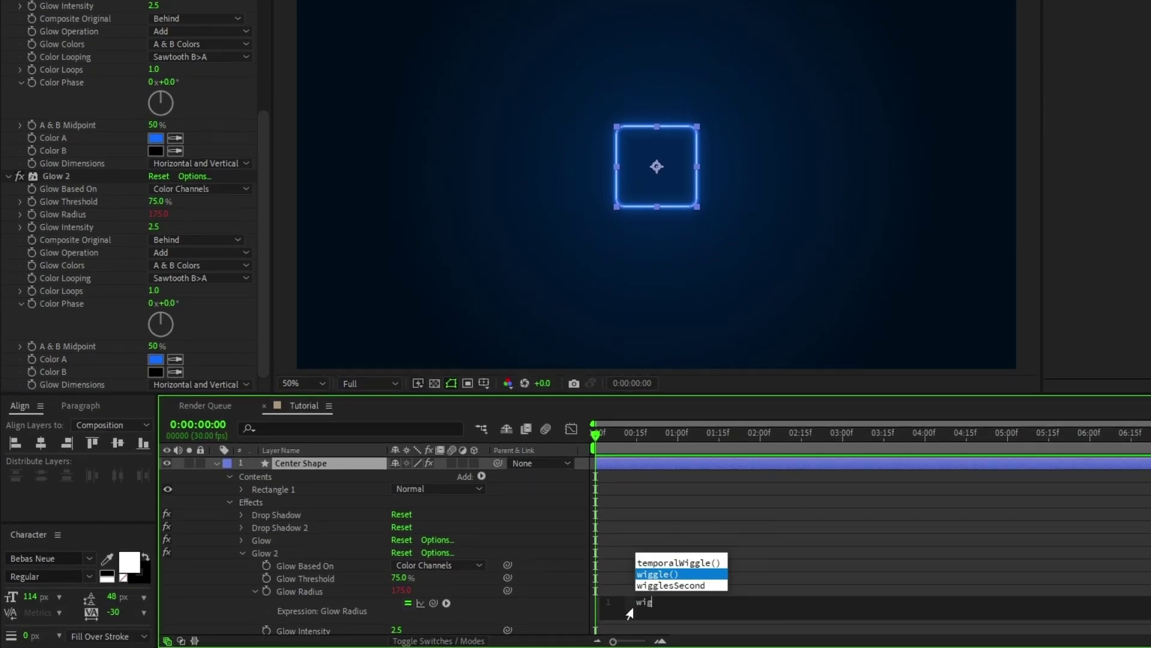
type("gle(2),100")
left_click(572, 553)
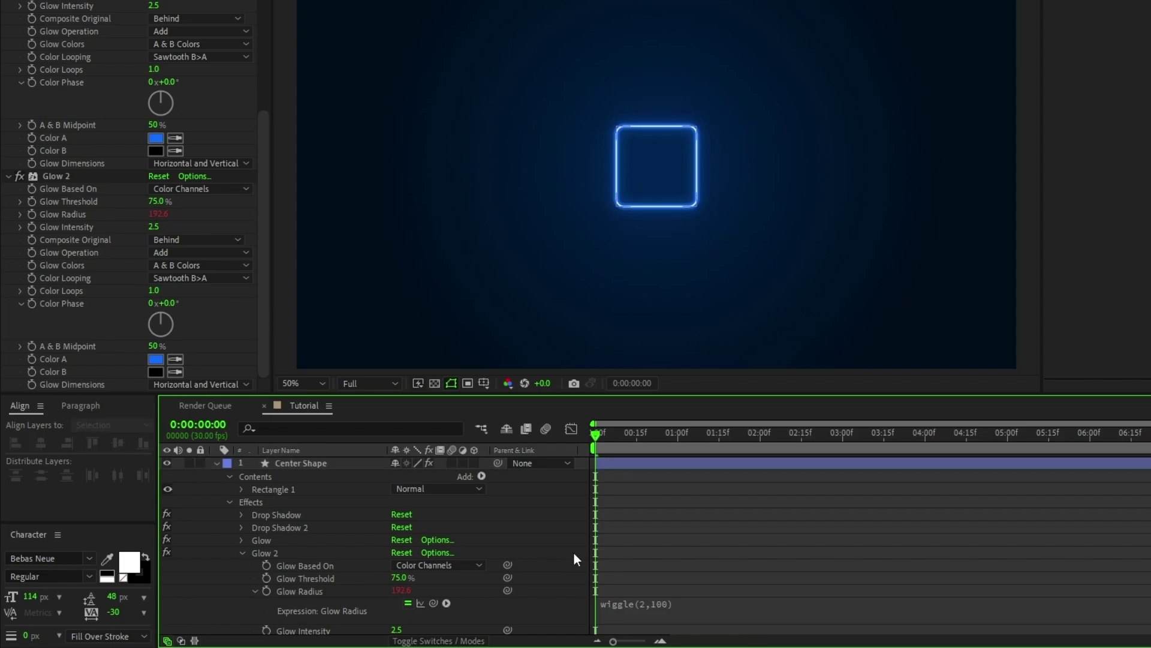
- Duplicate Glow 2 as Glow 3, reset it, and remove its radius expression
left_click(66, 179)
key("ctrl+d")
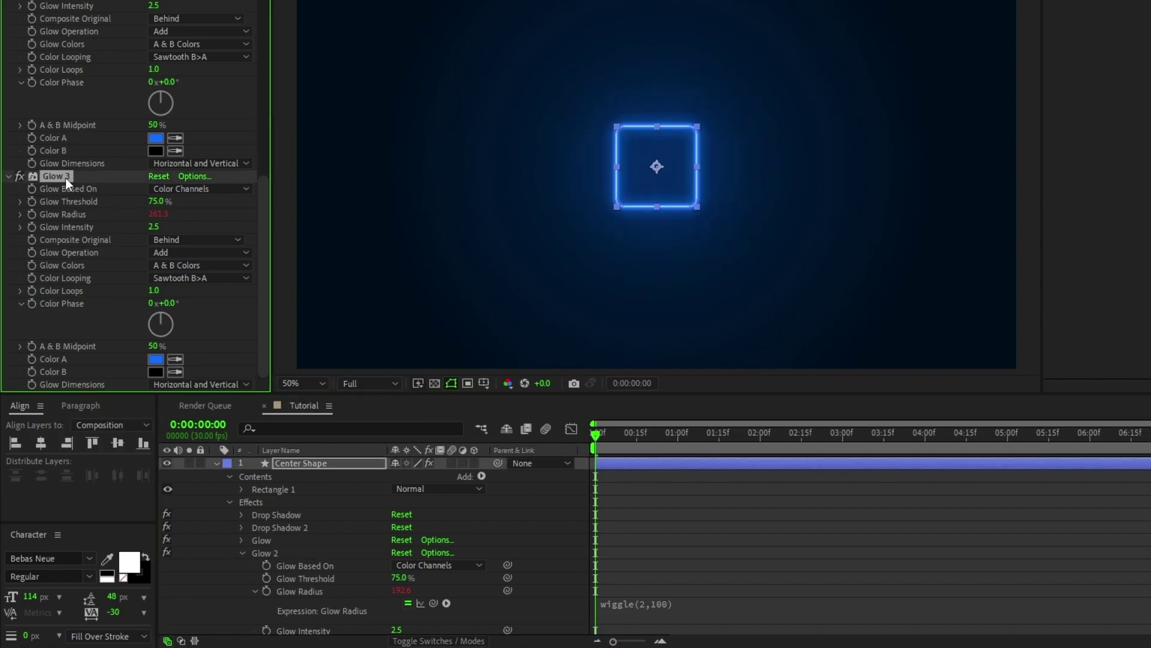
left_click(158, 177)
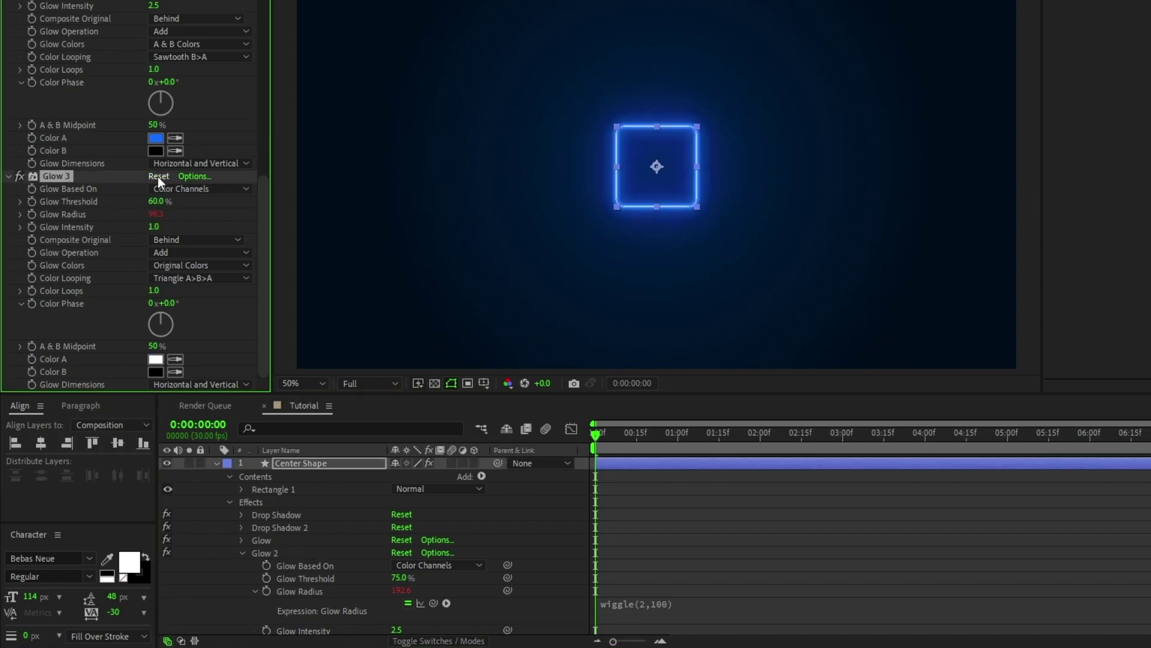
left_click(31, 214, "alt")
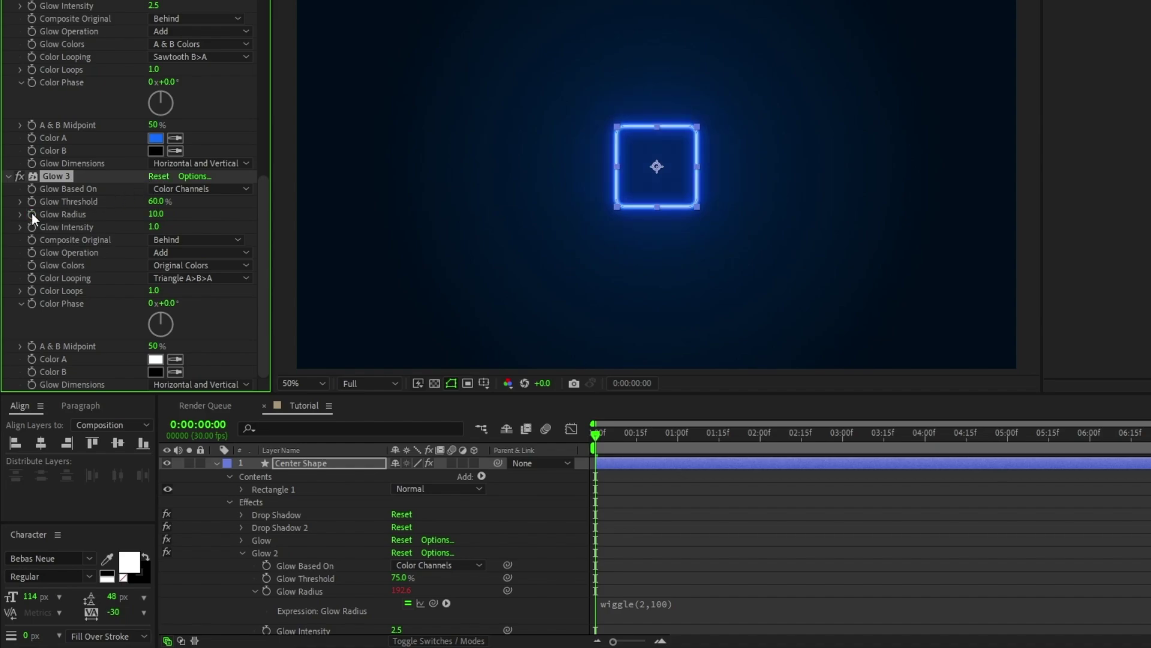
left_click(216, 463)
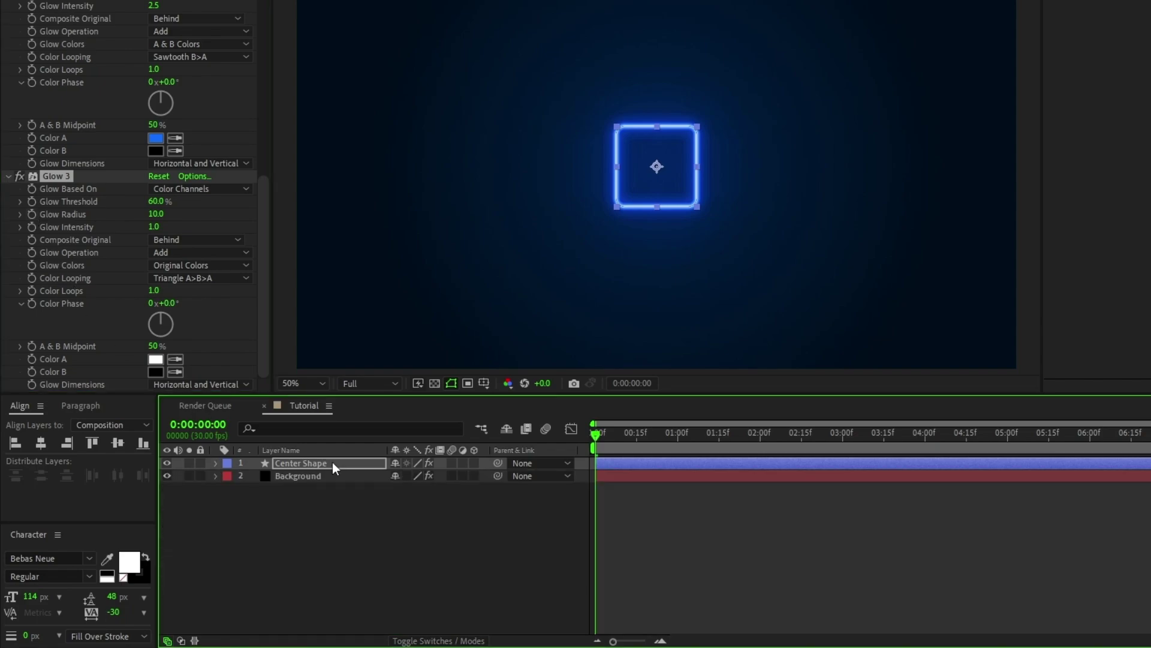
- Duplicate Center Shape, place the copy below it, and give it a 1 px stroke
key("ctrl+d")
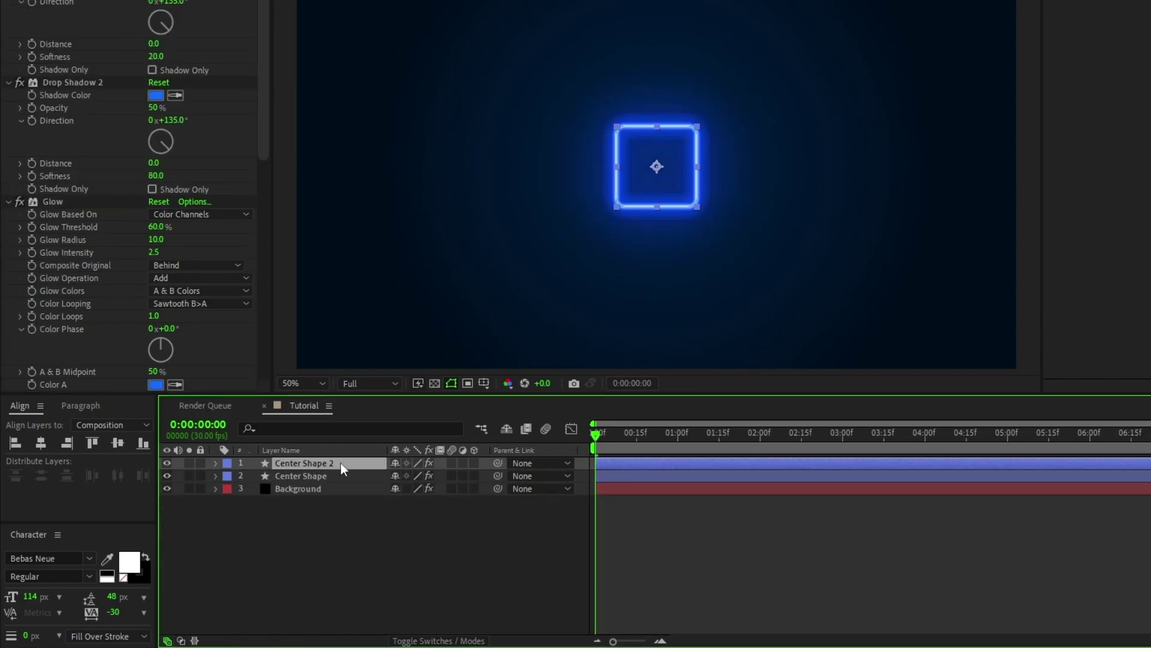
left_click_drag(341, 463, 338, 480)
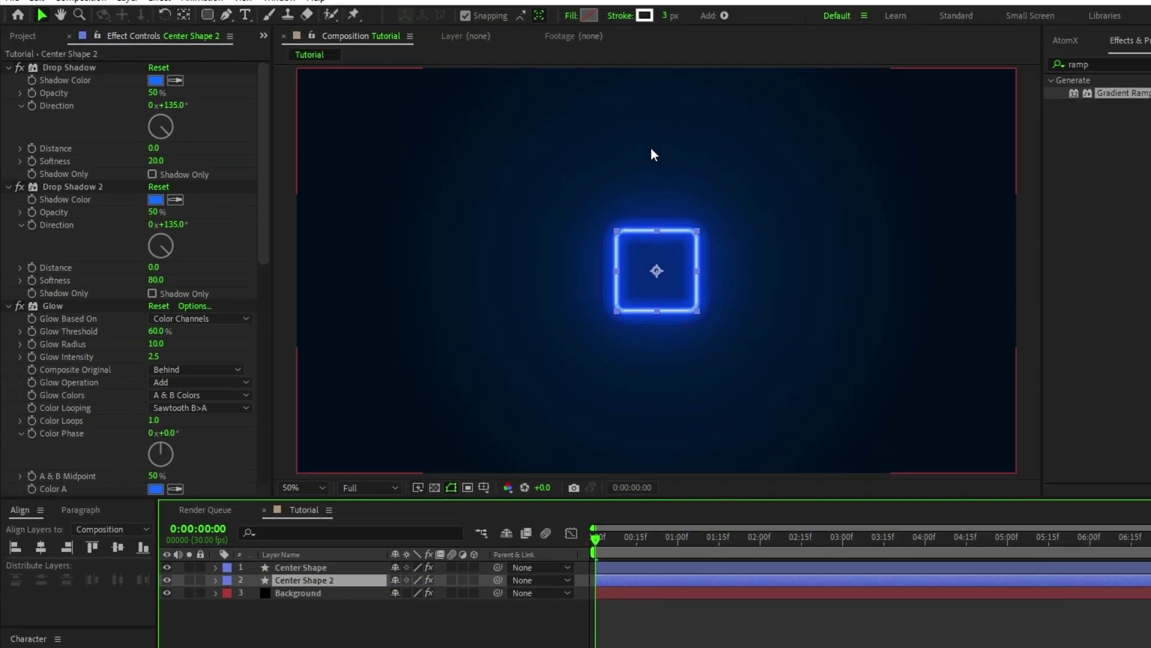
left_click(677, 24)
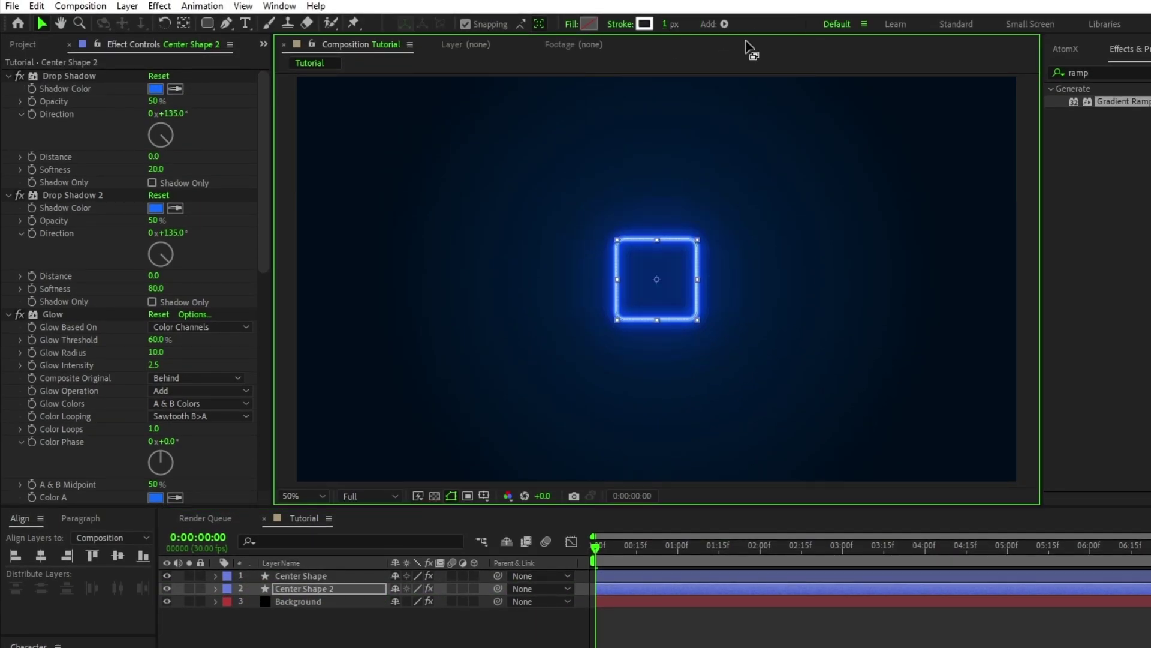
left_click(308, 591)
left_click_drag(261, 220, 267, 367)
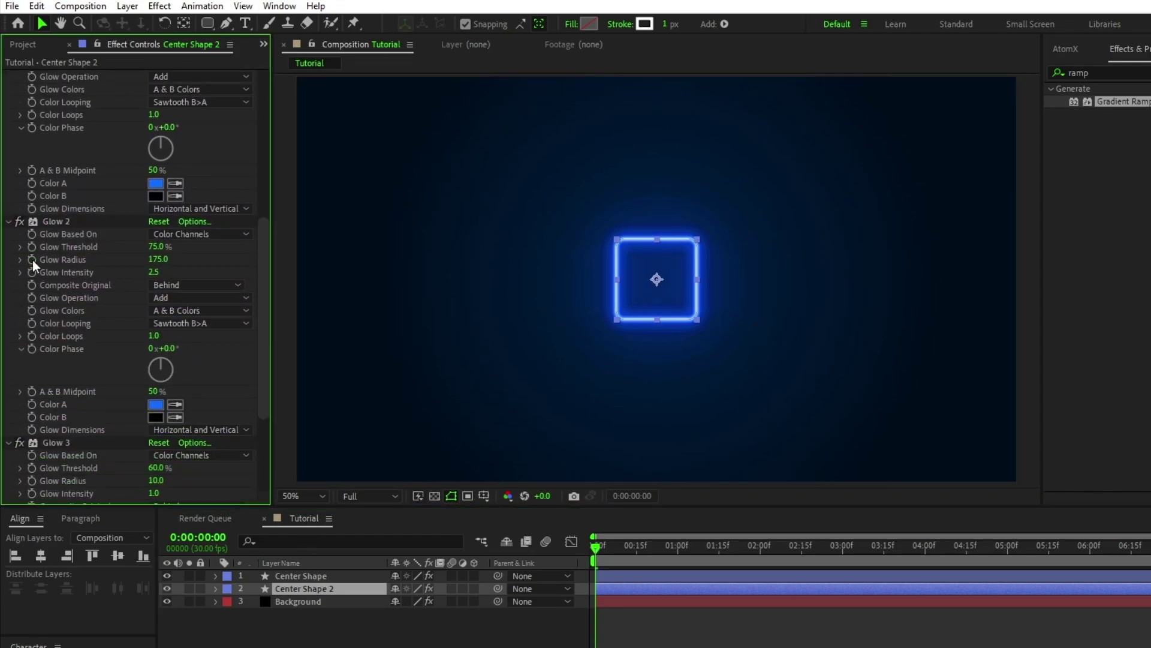
- Rotate the copy 45° and scale it to 147%
key("r")
left_click(411, 602)
type("45")
key("Return")
left_click(354, 589)
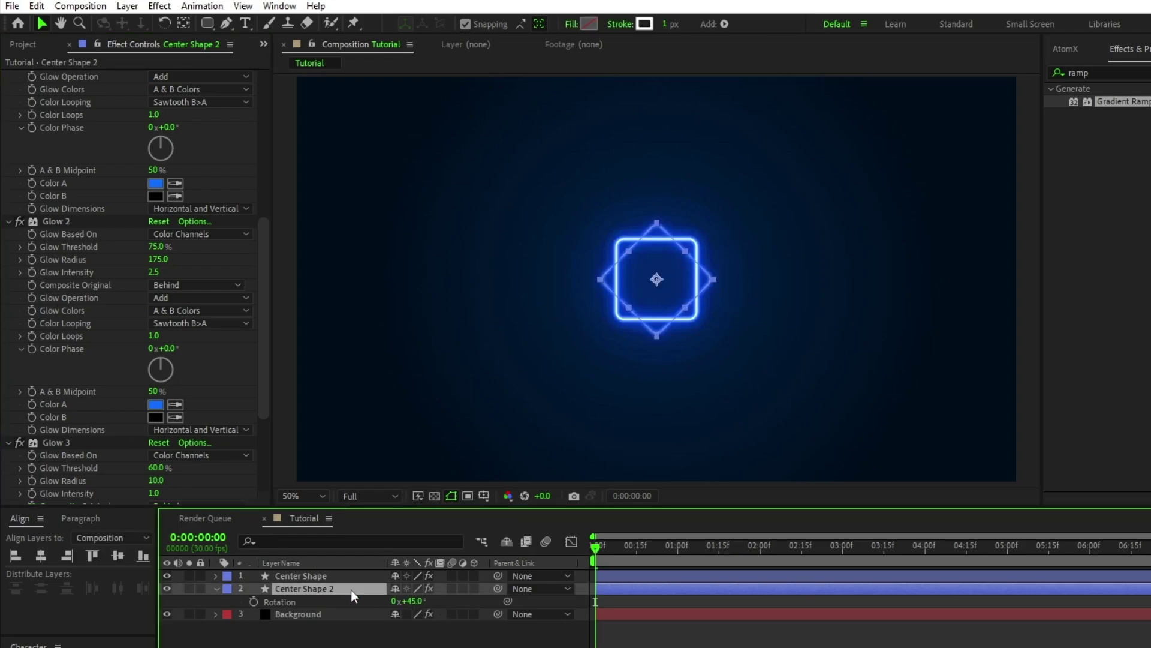
key("s")
left_click_drag(436, 603, 481, 602)
left_click(481, 602)
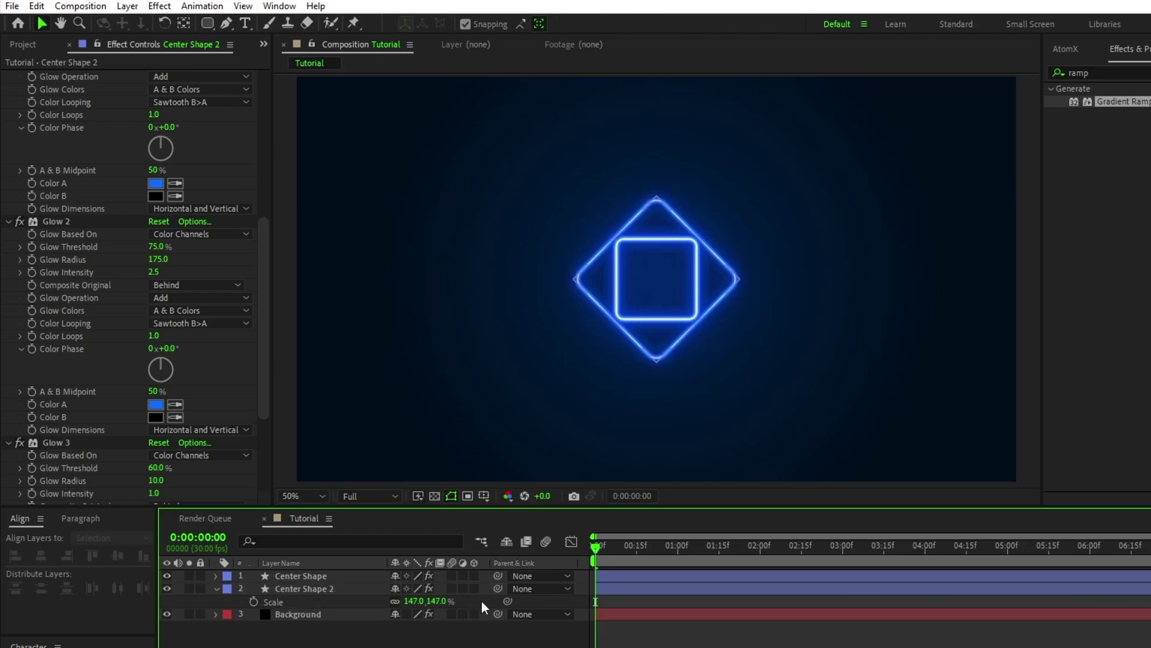
- Duplicate Center Shape as 'Center Shape Blur' below it and delete its existing effects
left_click(286, 574)
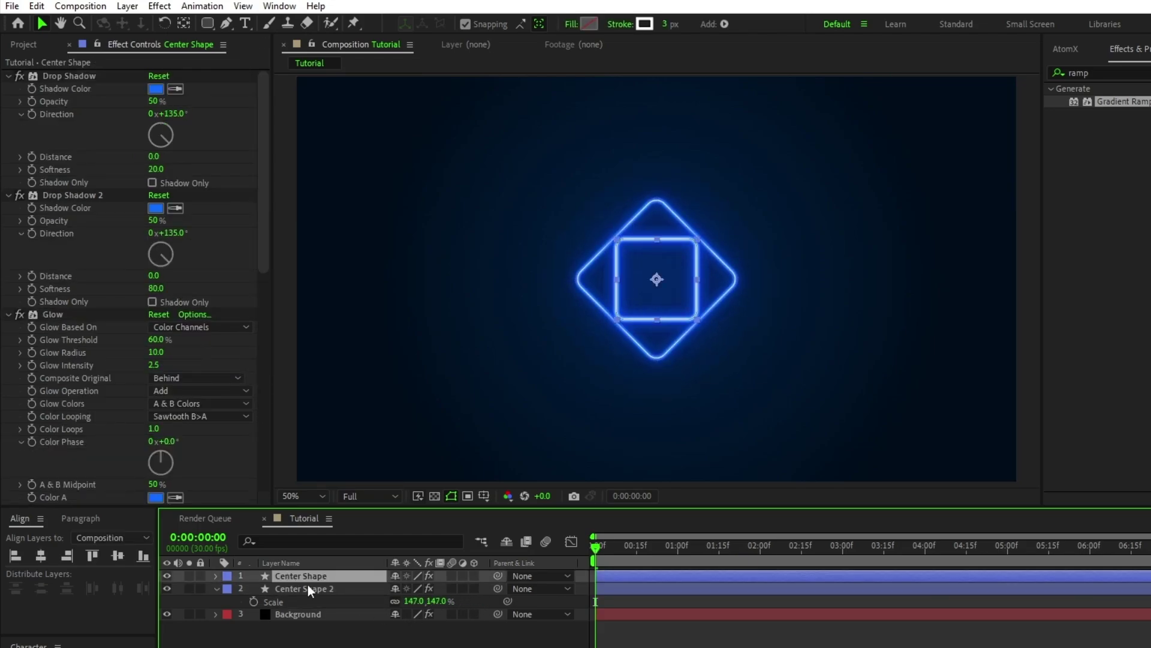
key("ctrl+d")
key("Return")
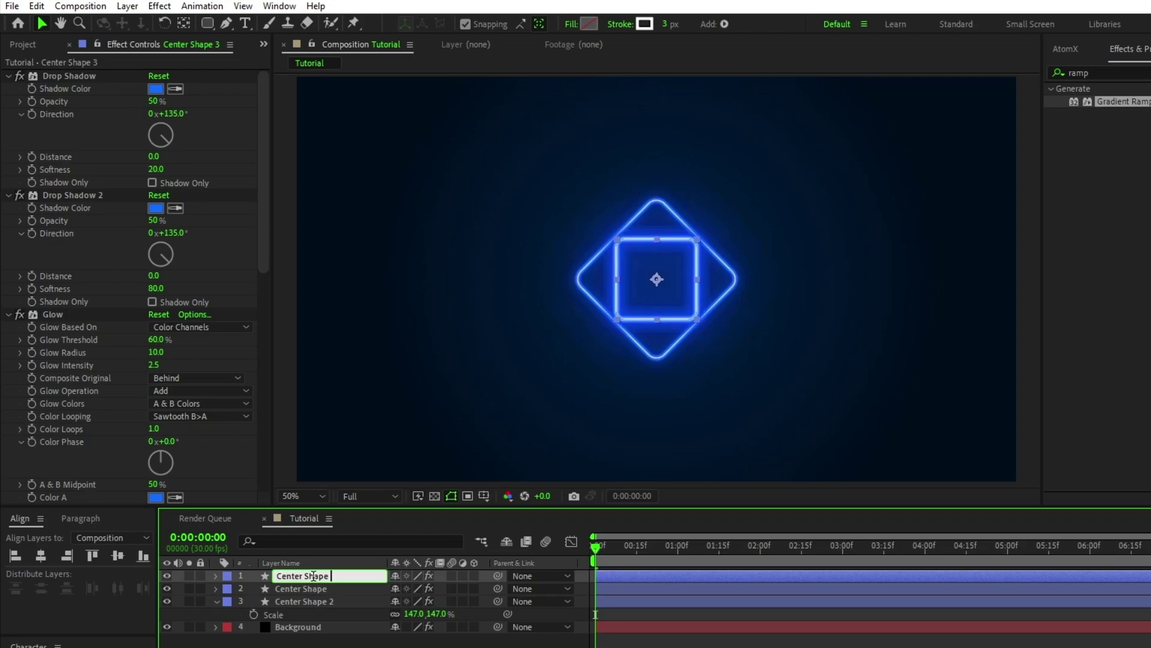
key("Right")
key("BackSpace")
type("Blur")
key("Return")
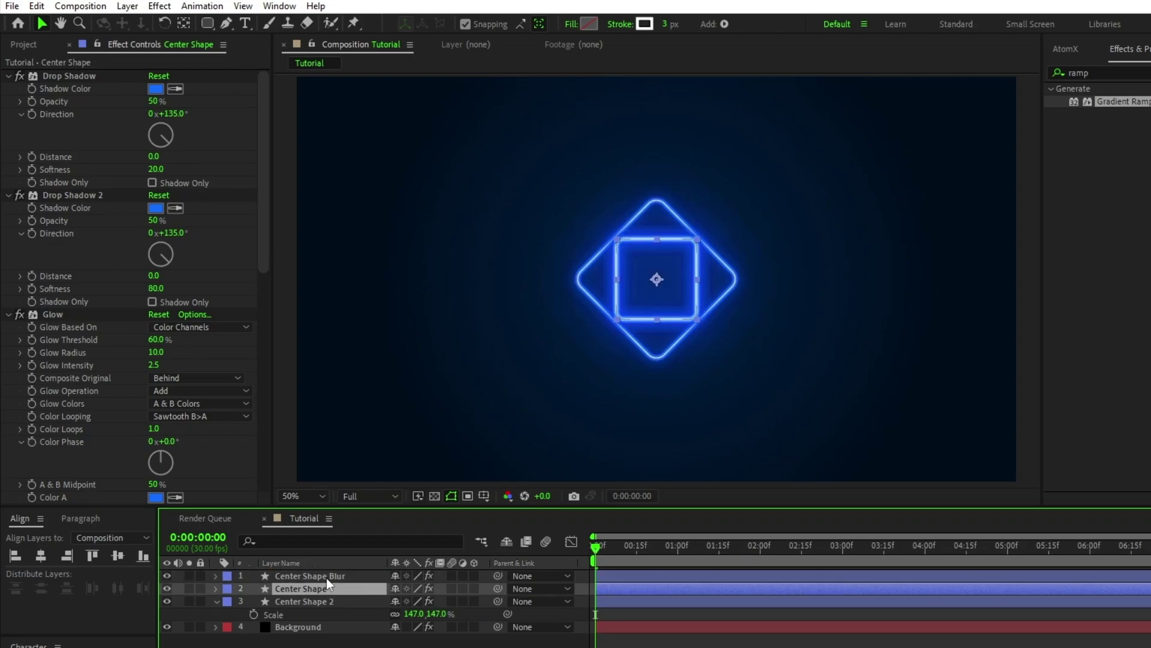
left_click_drag(326, 578, 312, 595)
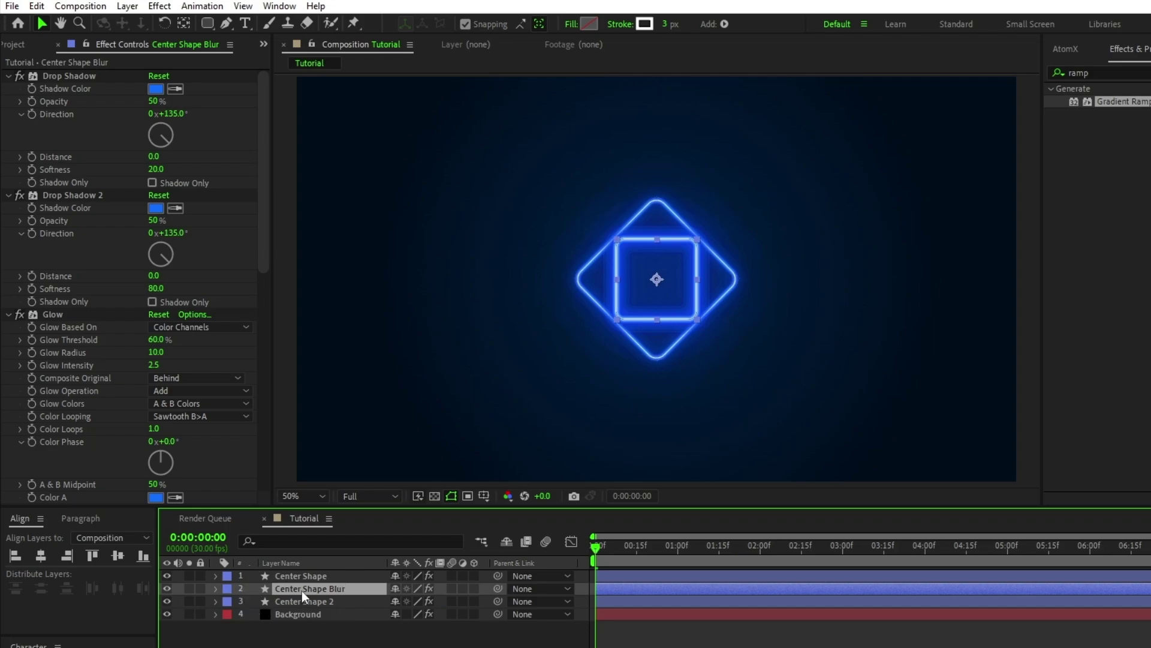
left_click(77, 75)
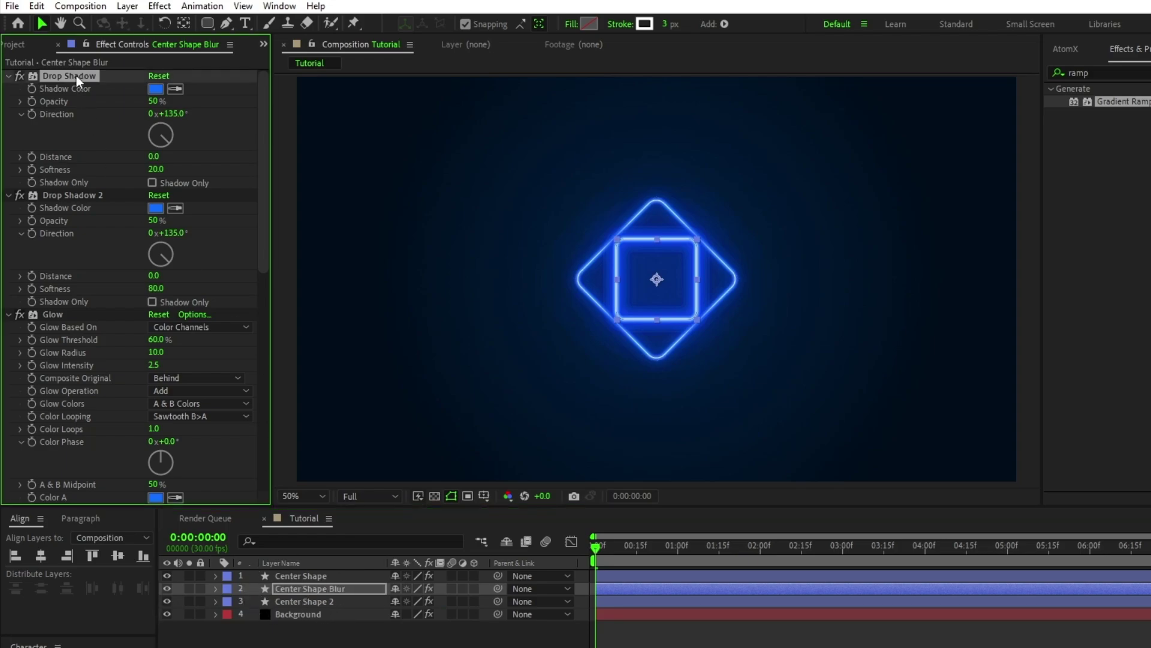
key("Delete")
key("Delete")
key("Delete")
key("Delete")
key("Delete")
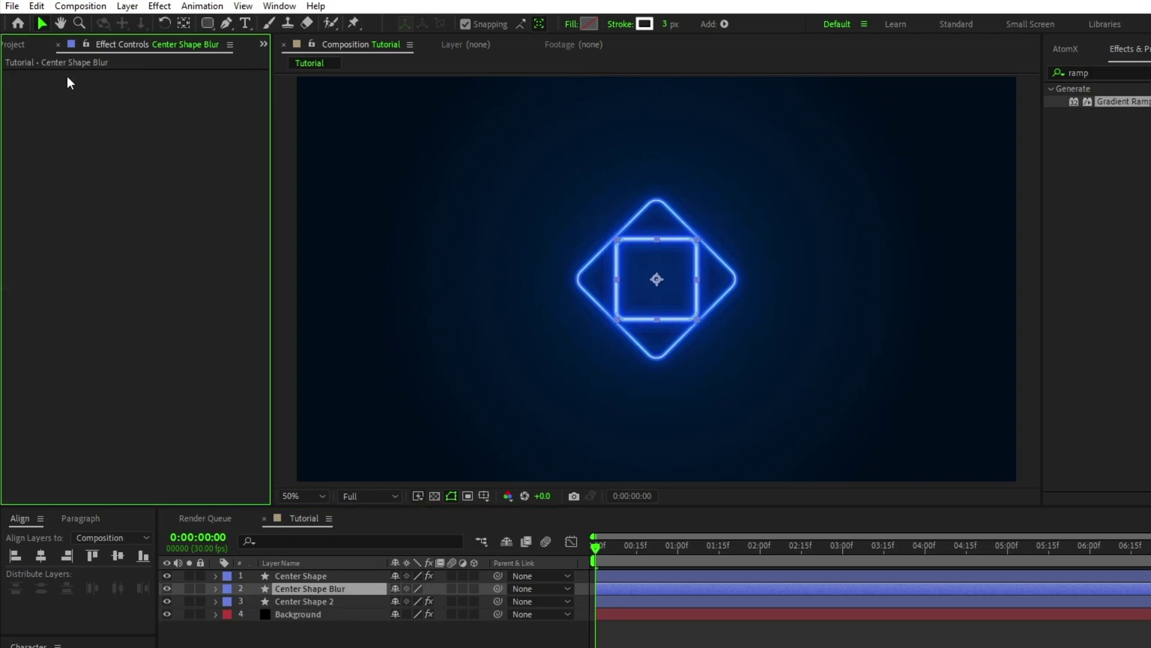
- Apply CC Radial Fast Blur centred at 740,324 with Amount 100, then preview
left_click(160, 6)
mouse_move(245, 118)
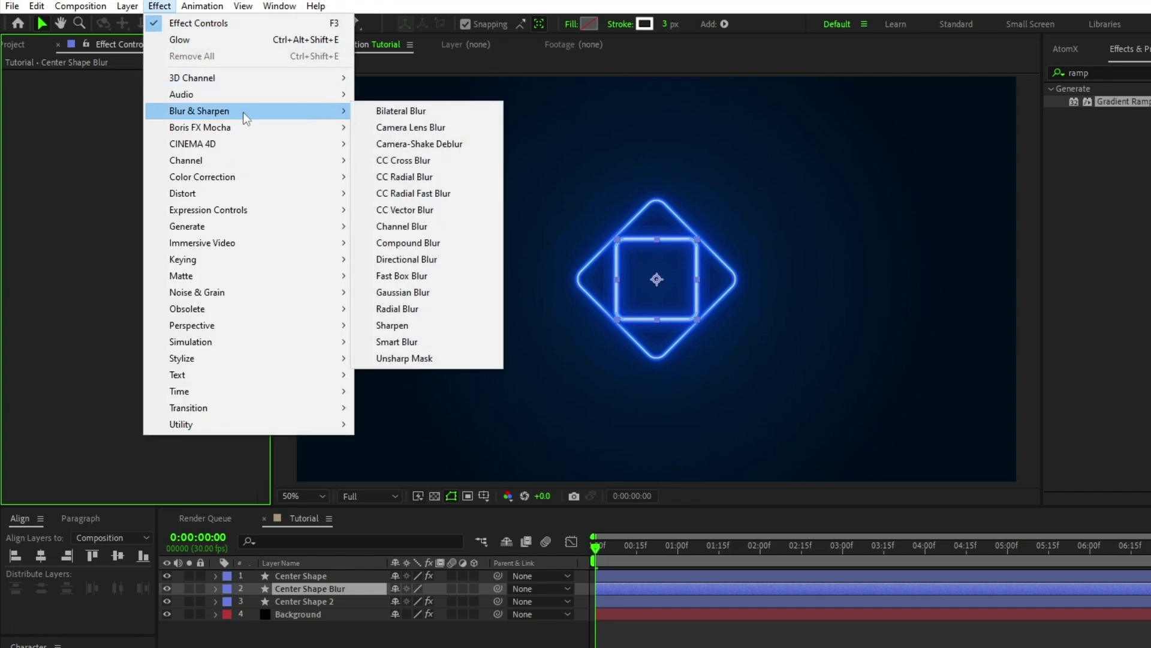
left_click(434, 193)
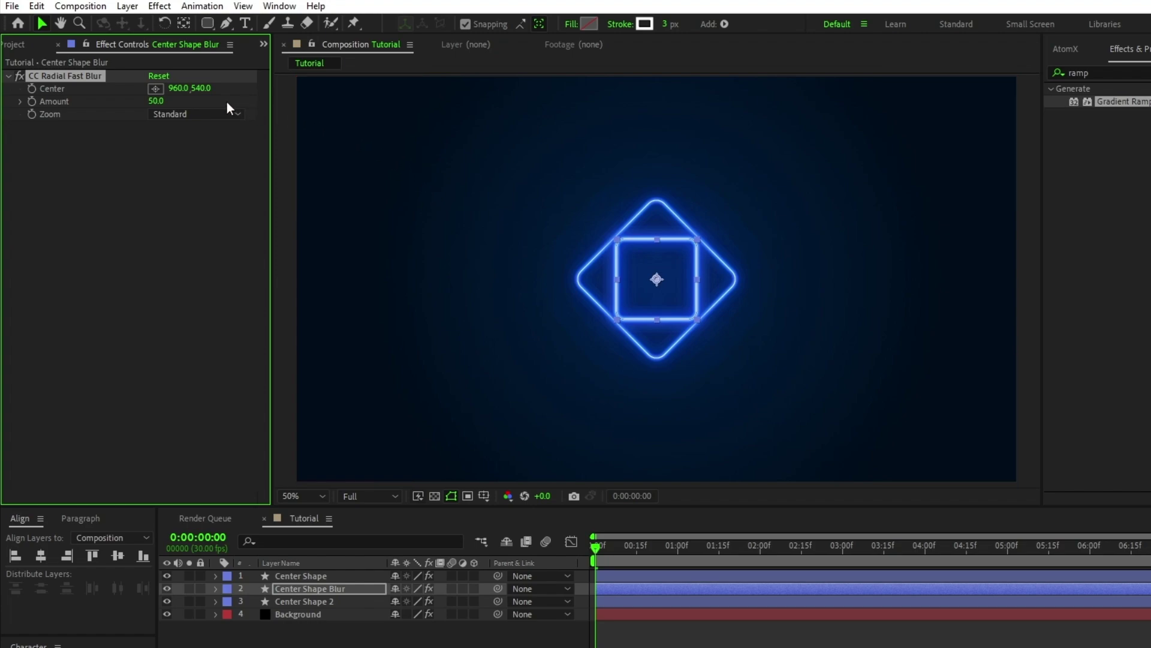
left_click(156, 88)
left_click(575, 198)
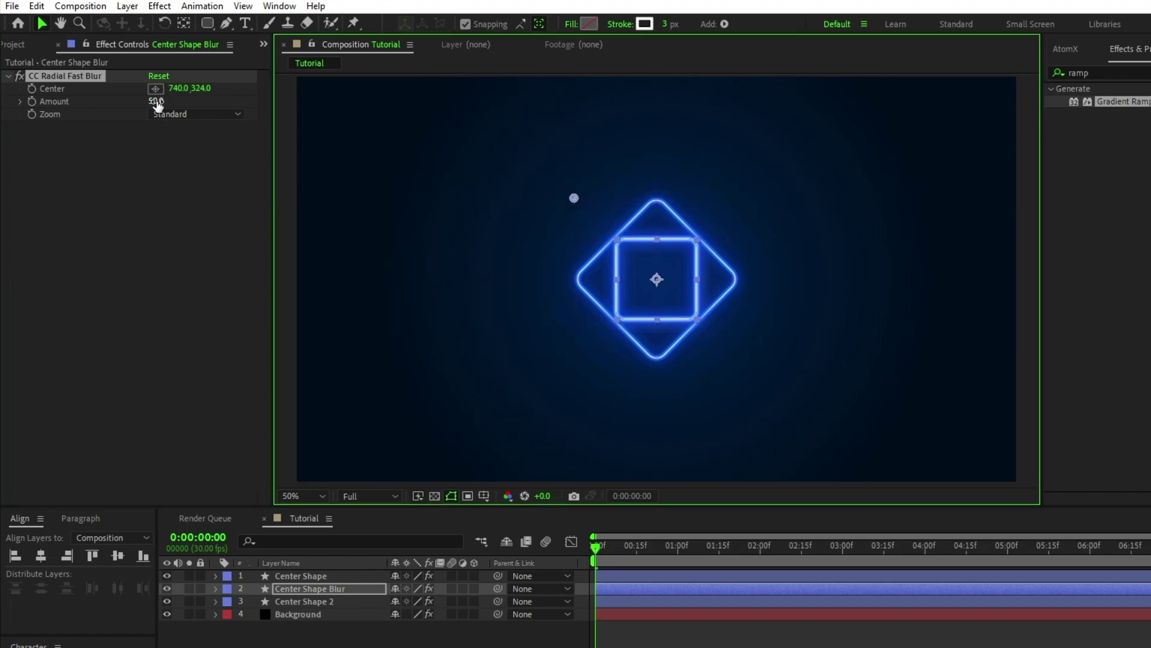
left_click_drag(158, 105, 222, 112)
left_click(598, 551)
key("space")
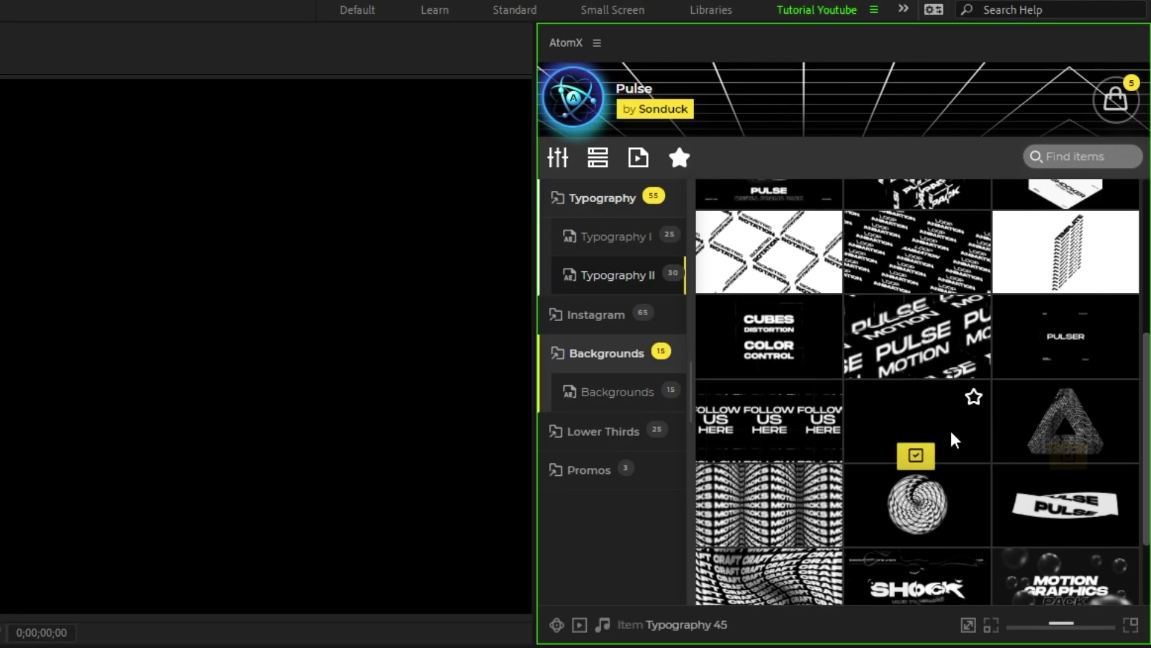
- Insert the DREAM Pulse template with a pink background and nearly black text, then play it
left_click(910, 465)
left_click(131, 77)
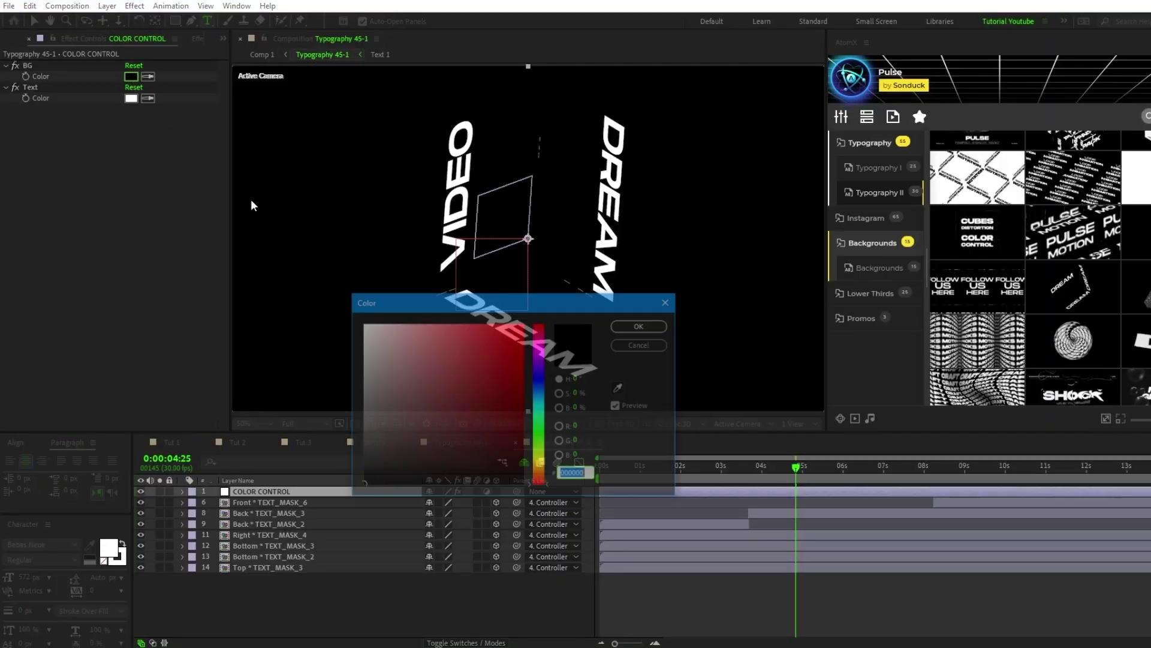
left_click(373, 360)
left_click_drag(377, 363, 427, 329)
key("Return")
left_click(131, 98)
left_click_drag(376, 442, 362, 469)
key("Return")
key("space")
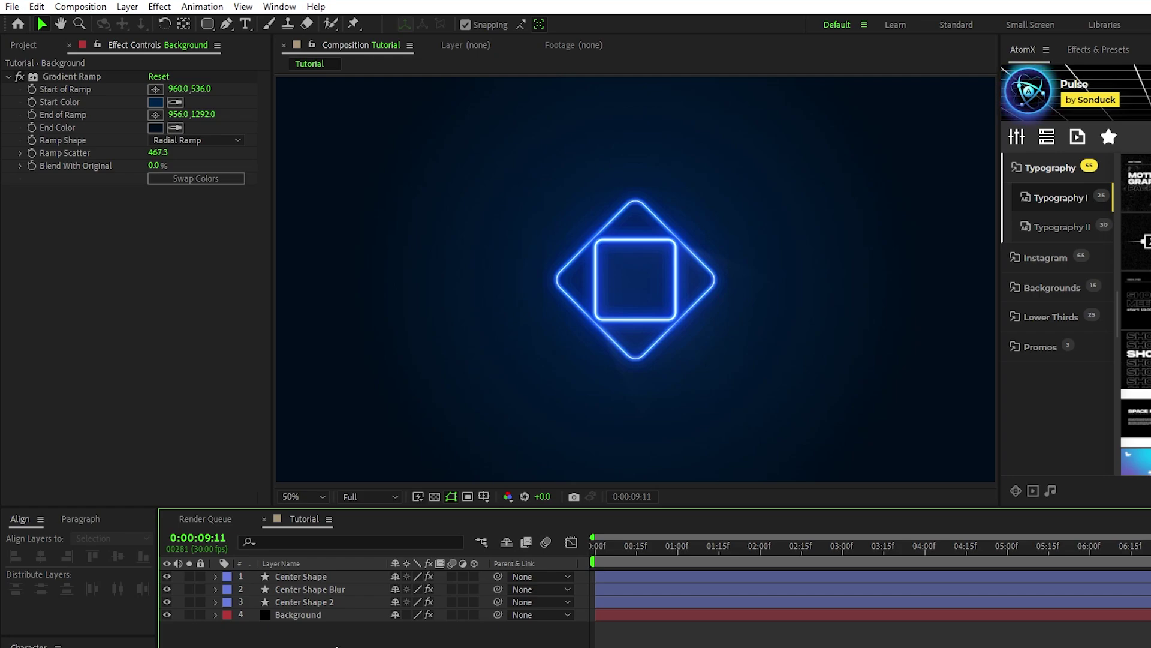
left_click(319, 616)
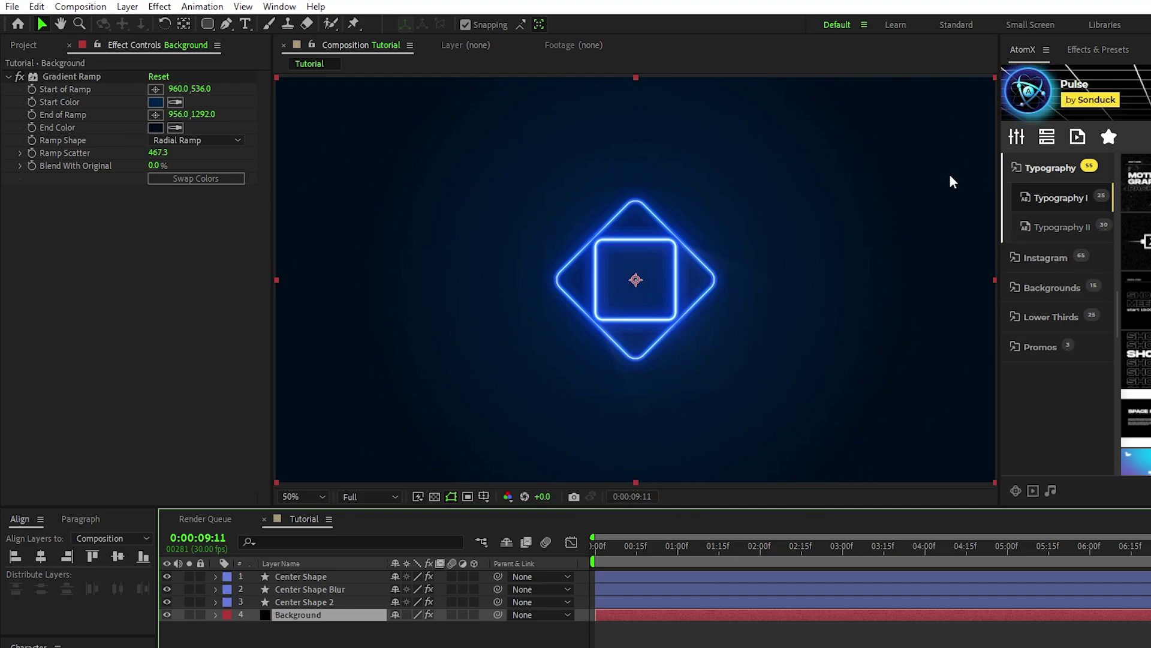
left_click_drag(999, 186, 1035, 186)
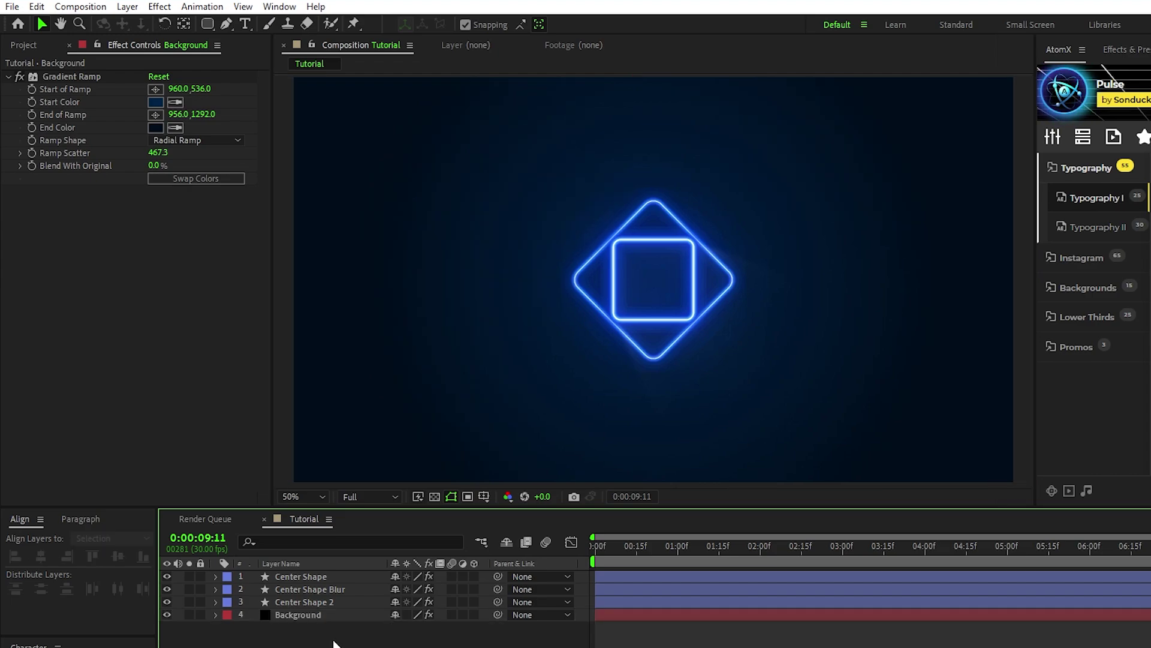
left_click(334, 643)
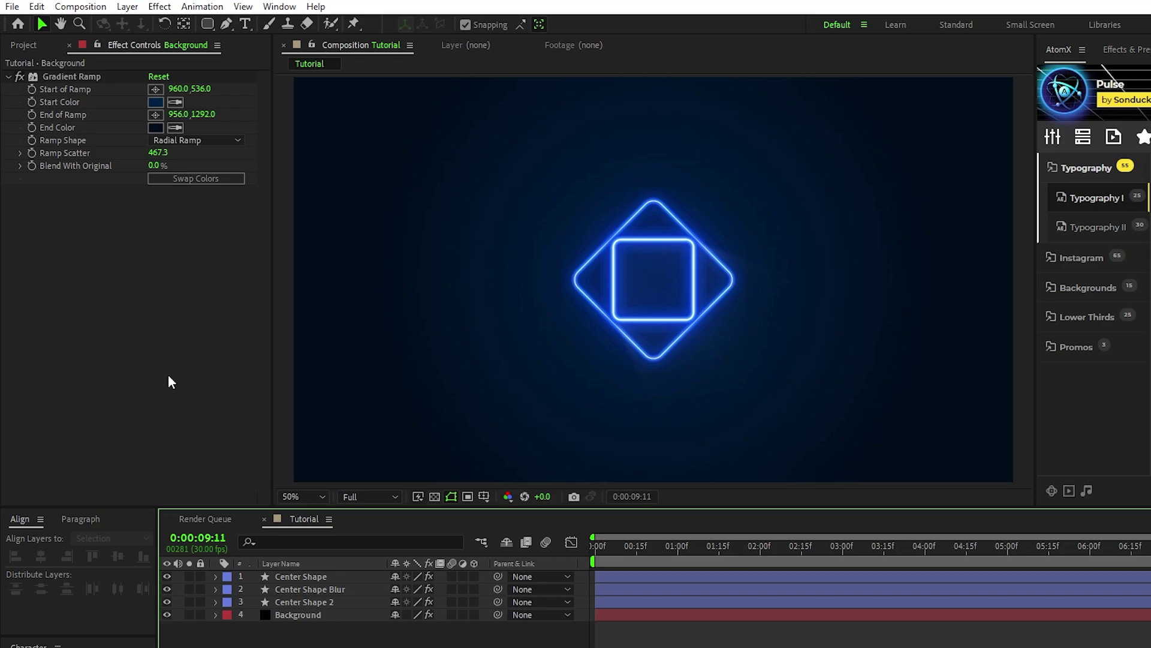
- Create a new blue solid layer named 'Sphere'
left_click(127, 7)
mouse_move(153, 24)
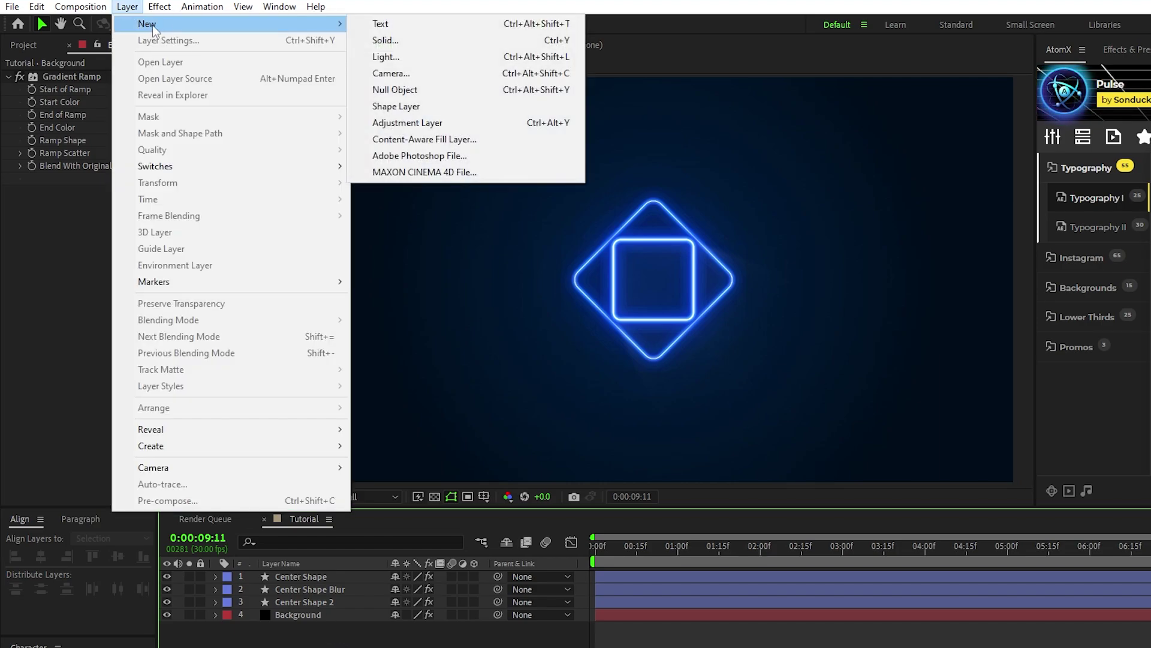
left_click(398, 39)
type("Sphere")
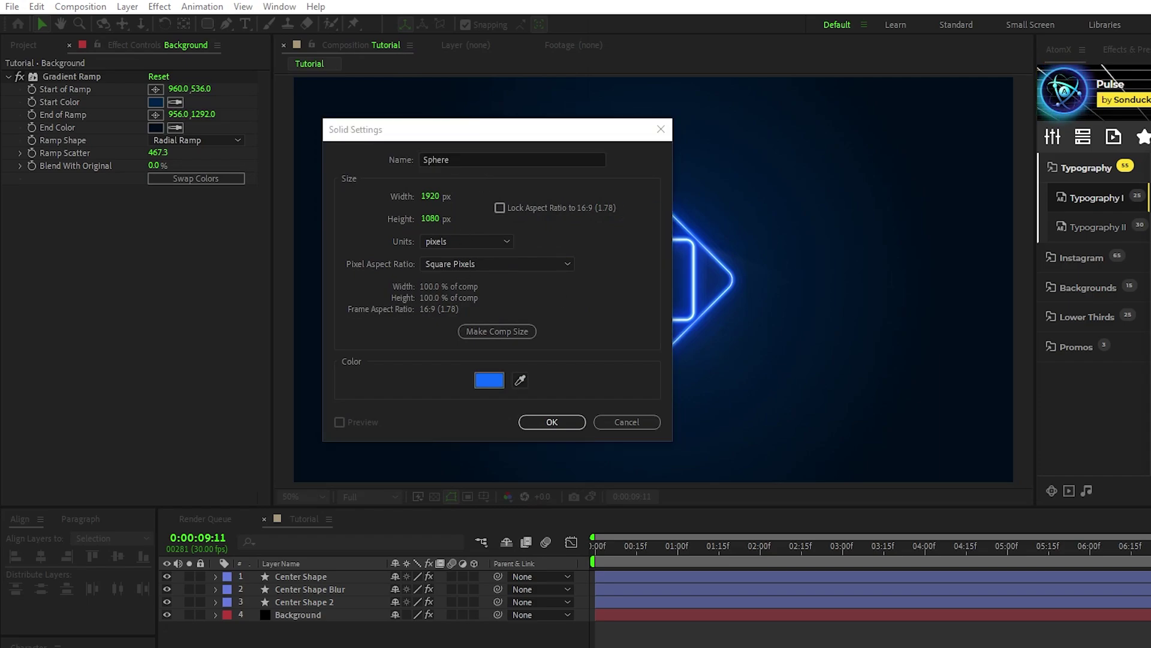
left_click(557, 421)
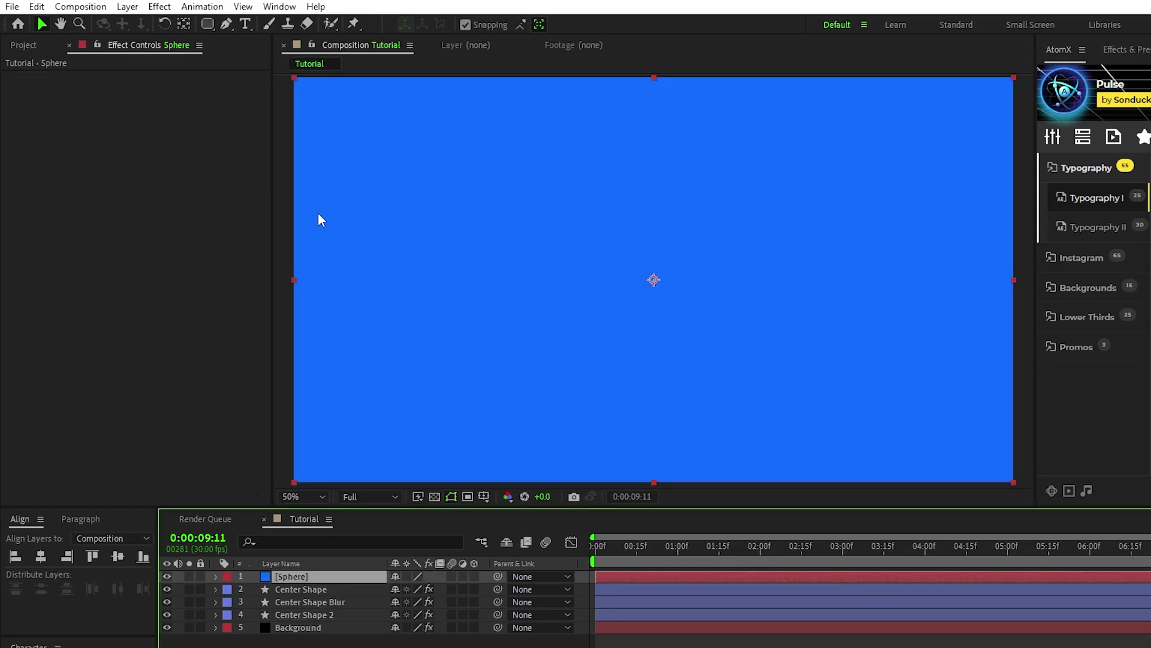
- Apply CC Sphere, Glow and Gaussian Blur to the Sphere layer
left_click(160, 7)
mouse_move(251, 326)
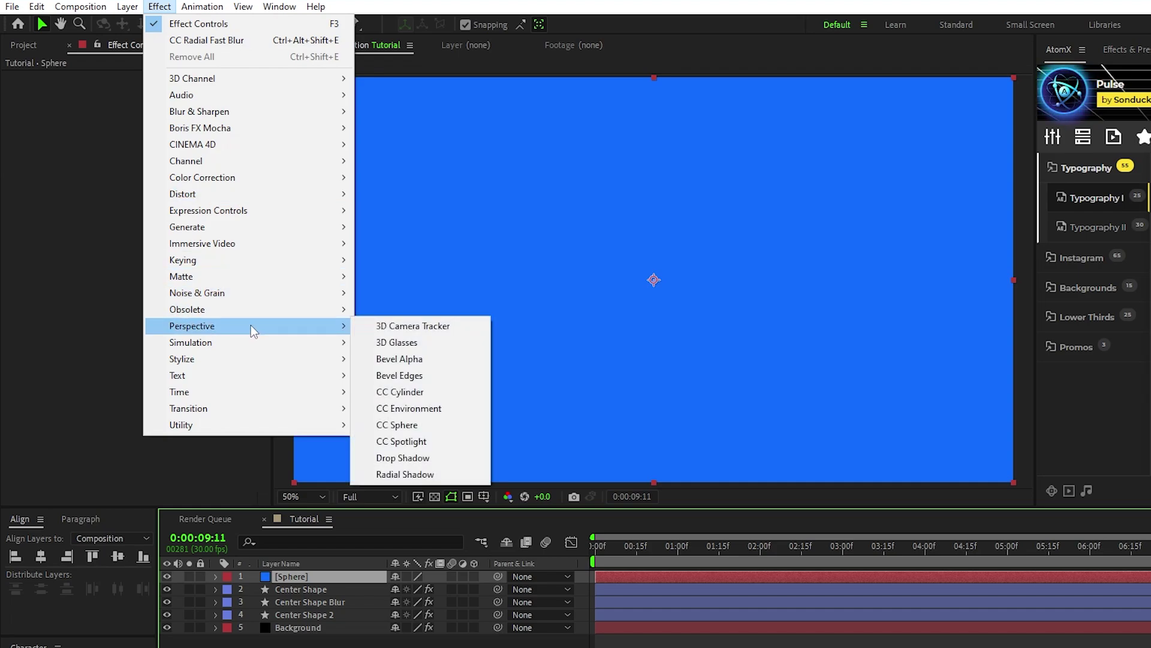
left_click(434, 425)
left_click(160, 7)
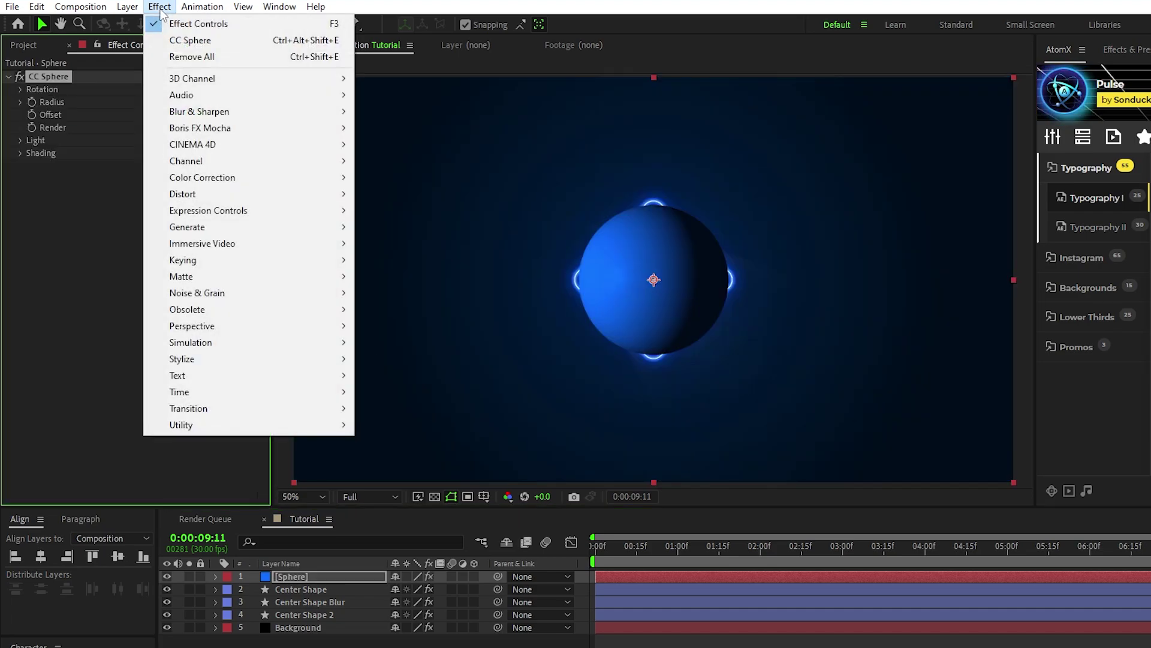
mouse_move(350, 358)
left_click(414, 622)
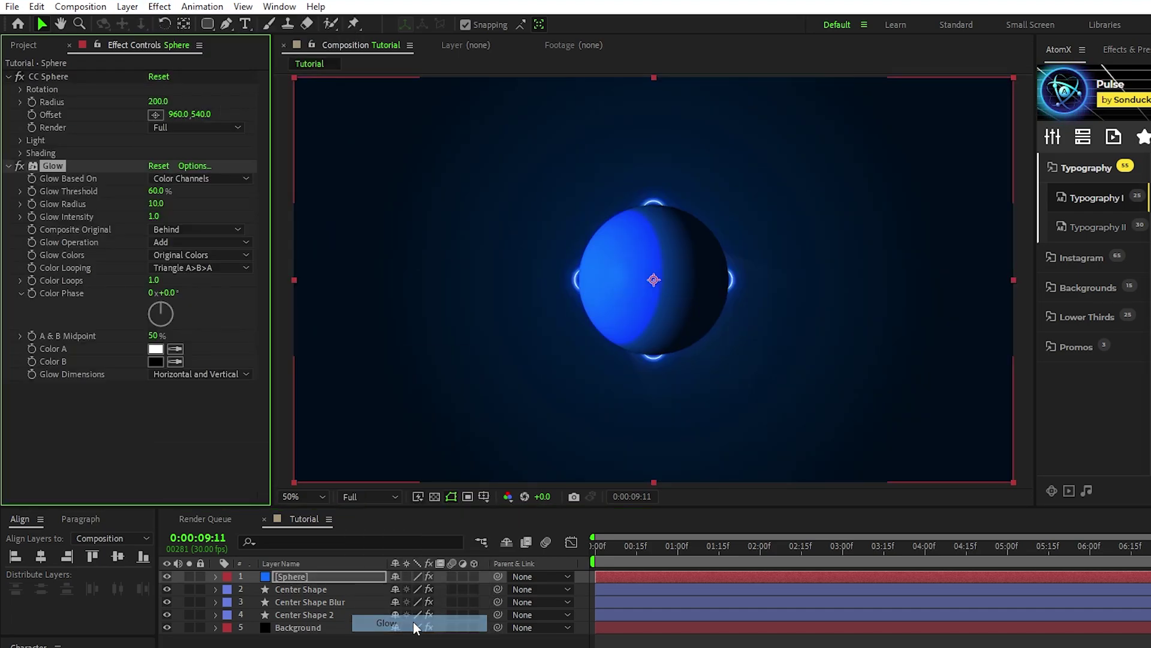
left_click(159, 6)
mouse_move(240, 111)
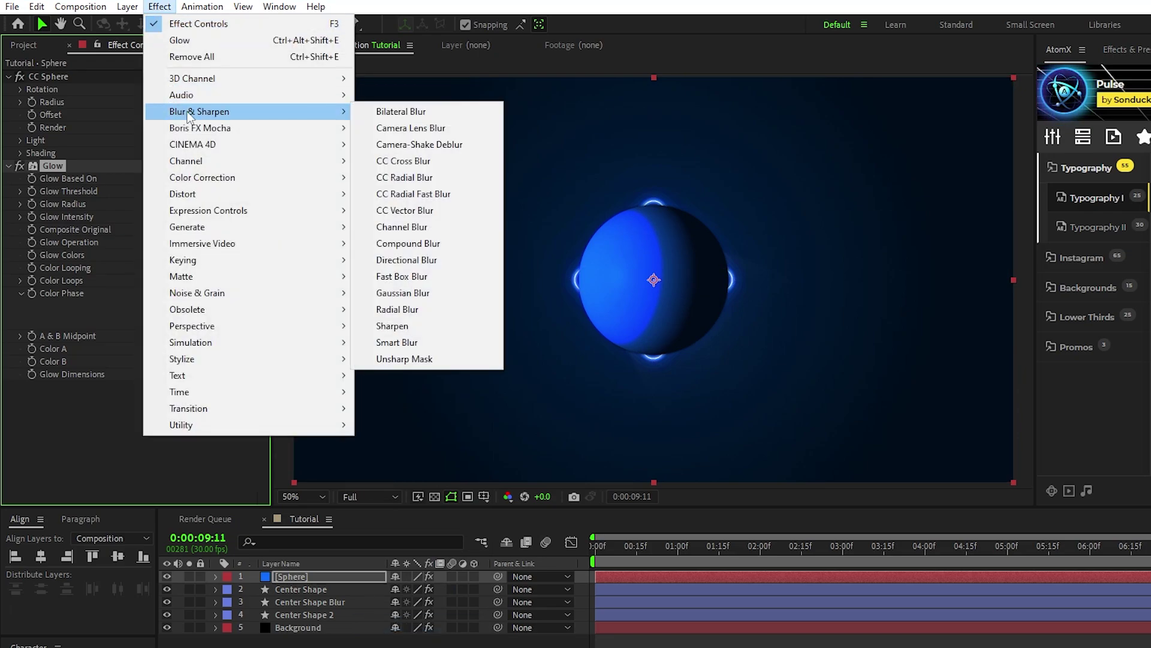
left_click(396, 293)
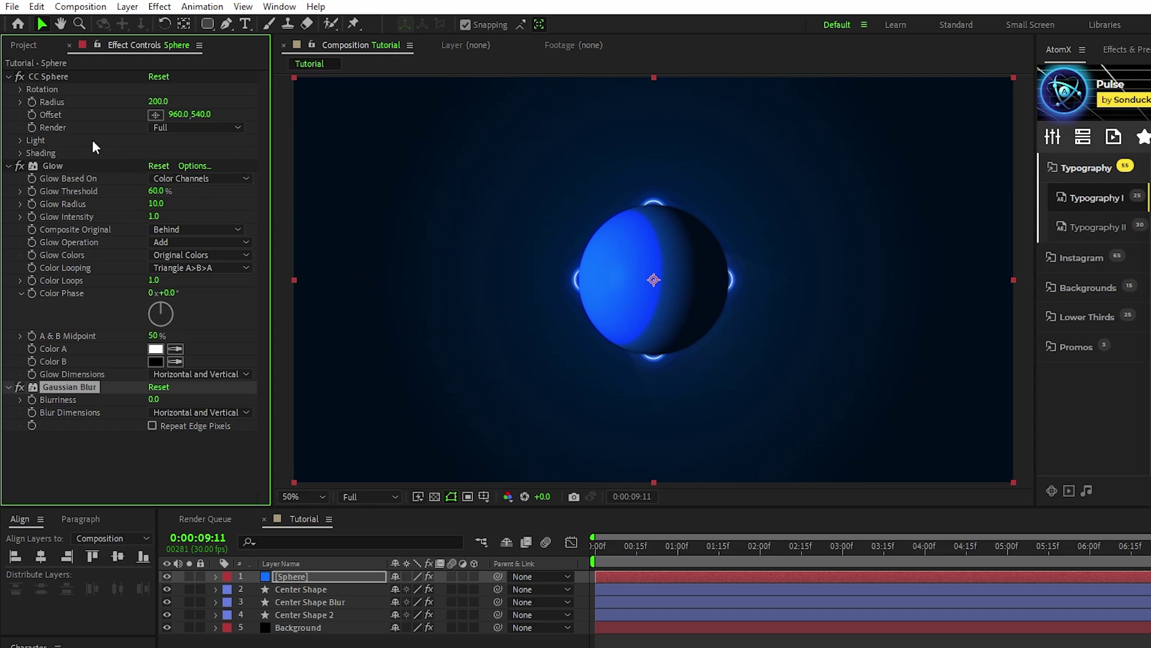
- Set the CC Sphere light intensity to 150 and light height to -70
left_click(20, 140)
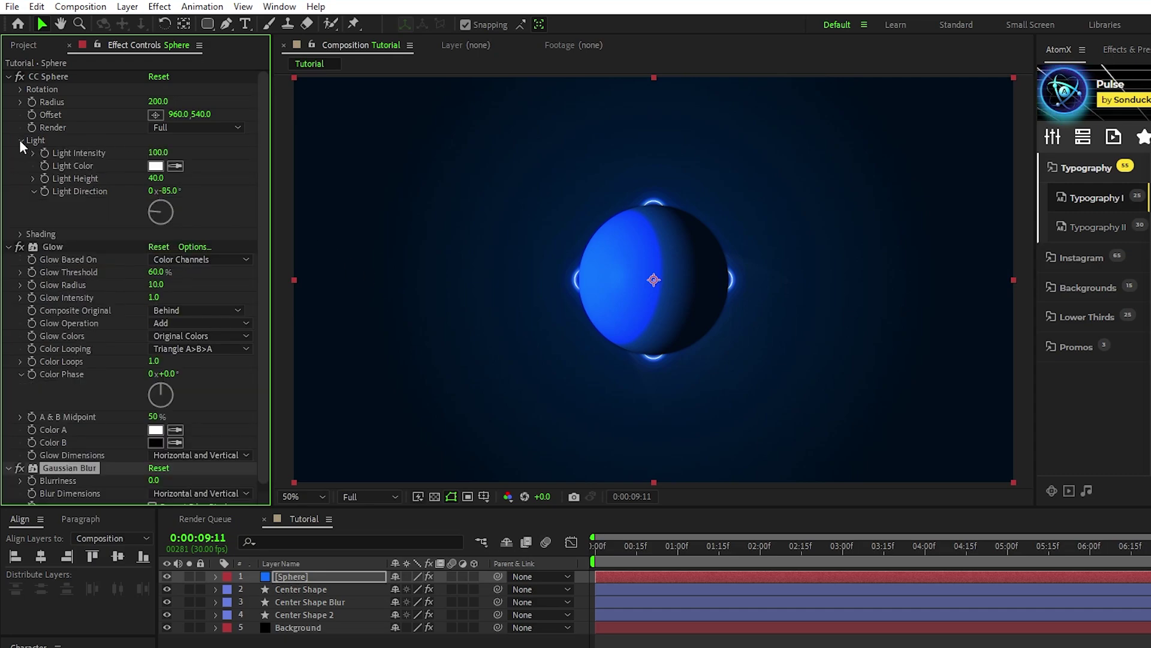
left_click(157, 152)
type("150")
key("Tab")
type("-70")
key("Return")
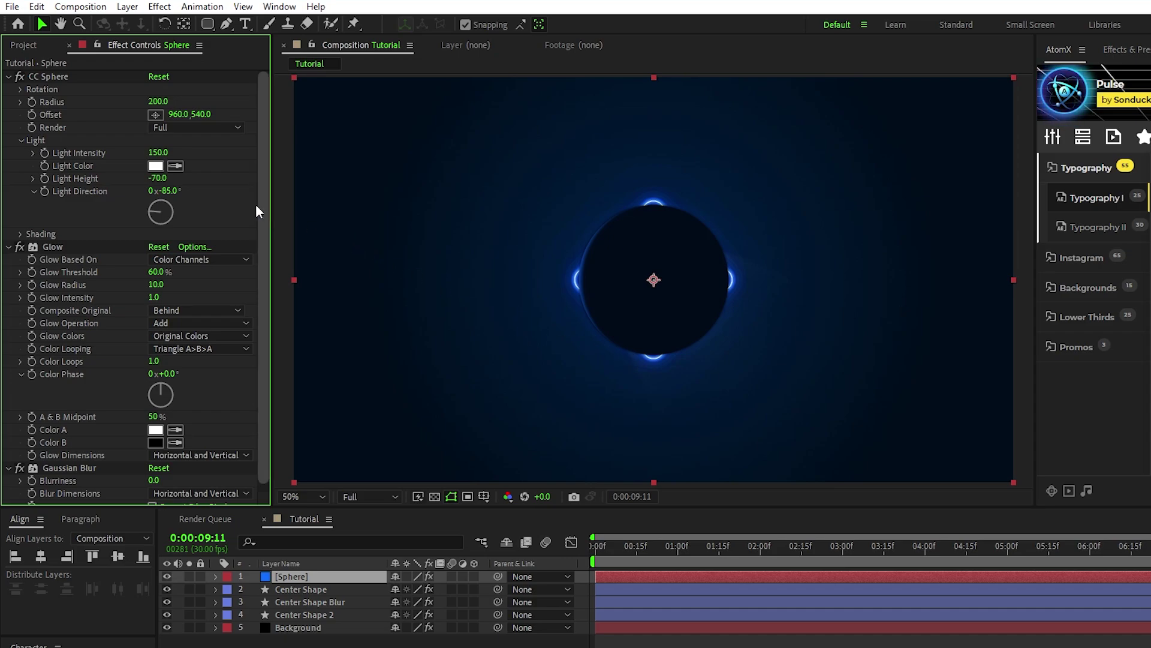
- Set shading to Ambient 2, Specular 100, slightly higher roughness, Reflective 3, reflecting the Background layer
left_click(20, 234)
left_click_drag(155, 246, 149, 246)
type("100")
key("Return")
left_click_drag(157, 285, 215, 288)
left_click(153, 310)
type("3")
key("Return")
left_click(177, 323)
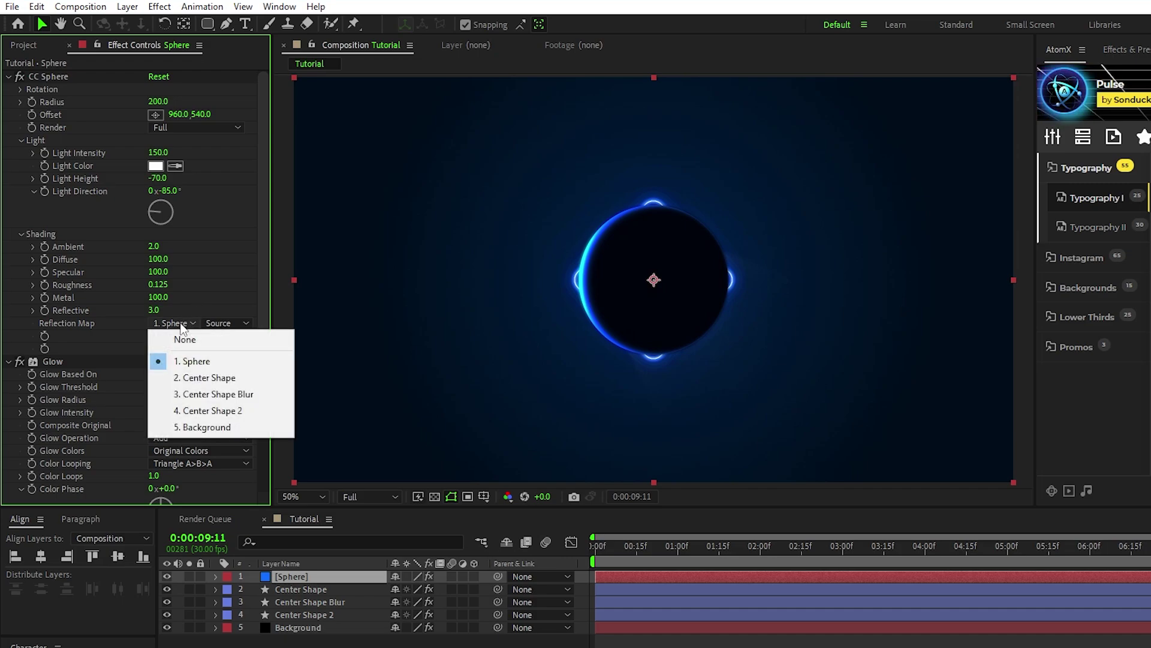
left_click(216, 424)
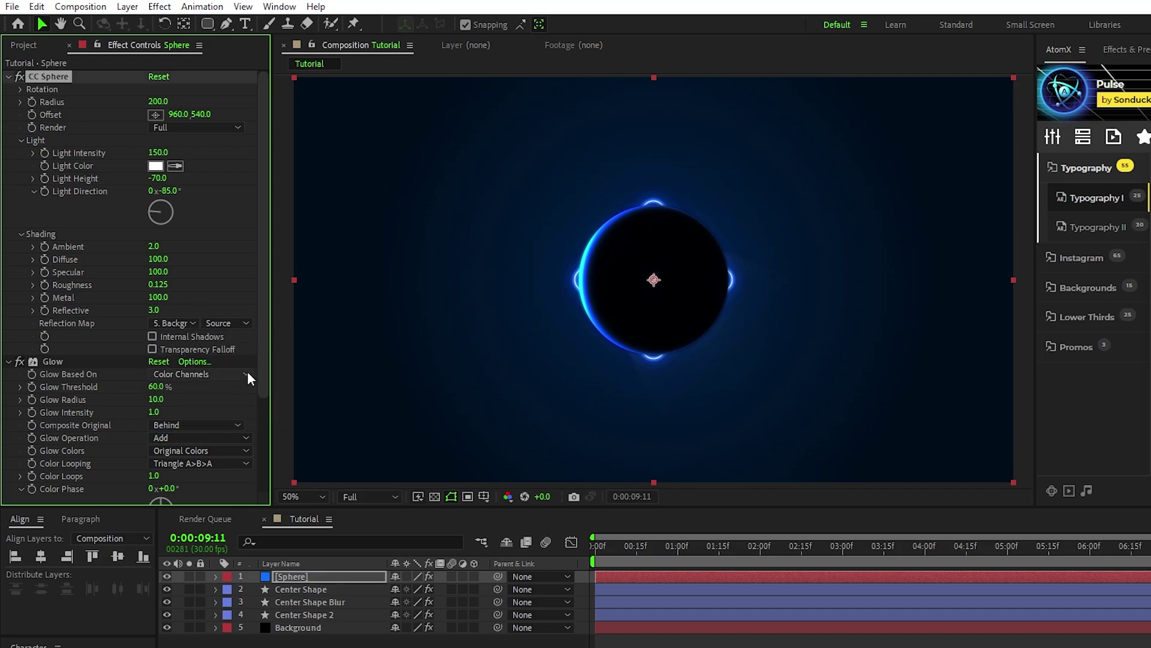
- Set Glow threshold to 40%, then add a reset second glow with radius 200 and wiggle(2,100)
scroll(253, 365, "down", 5)
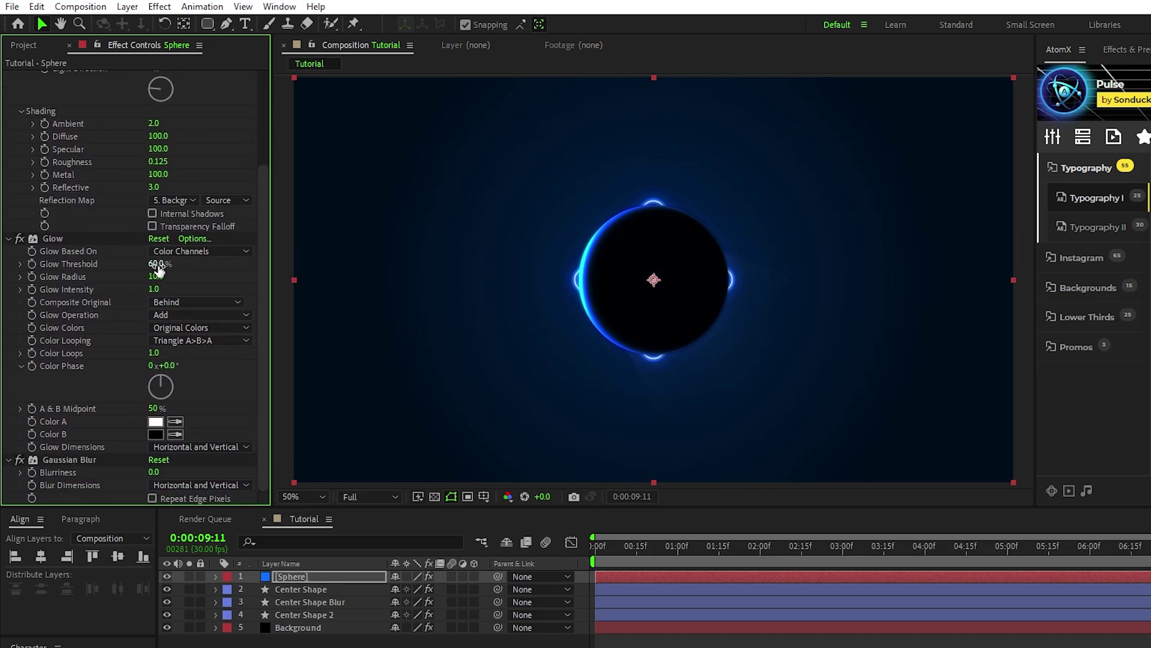
left_click_drag(157, 270, 227, 285)
key("ctrl+d")
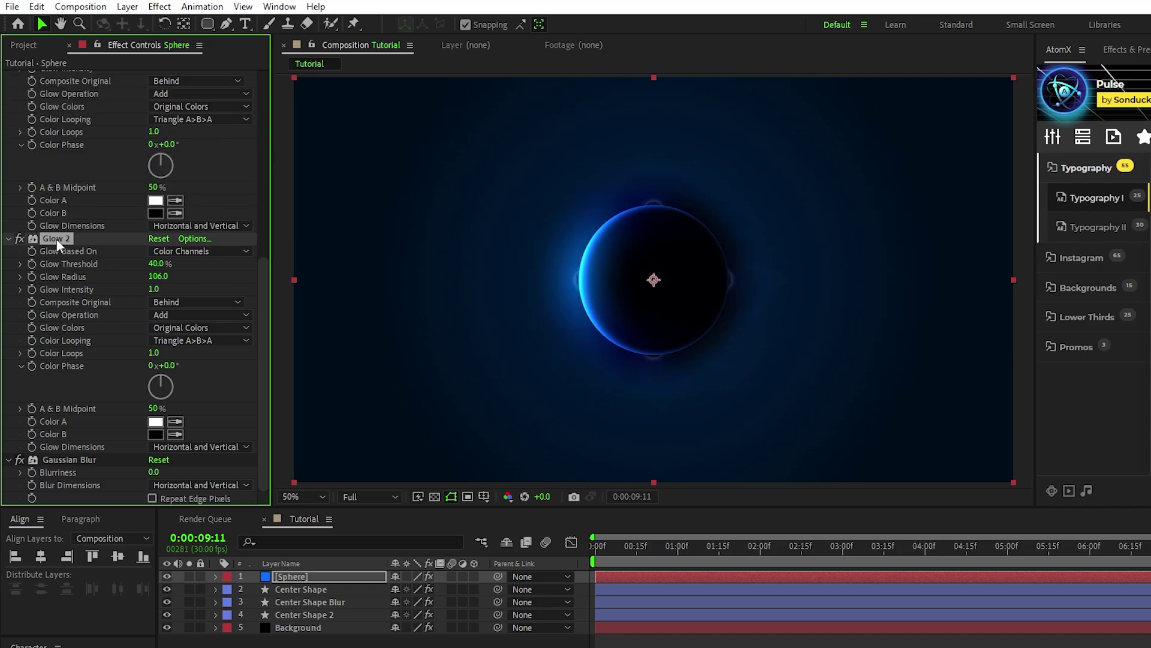
left_click(159, 238)
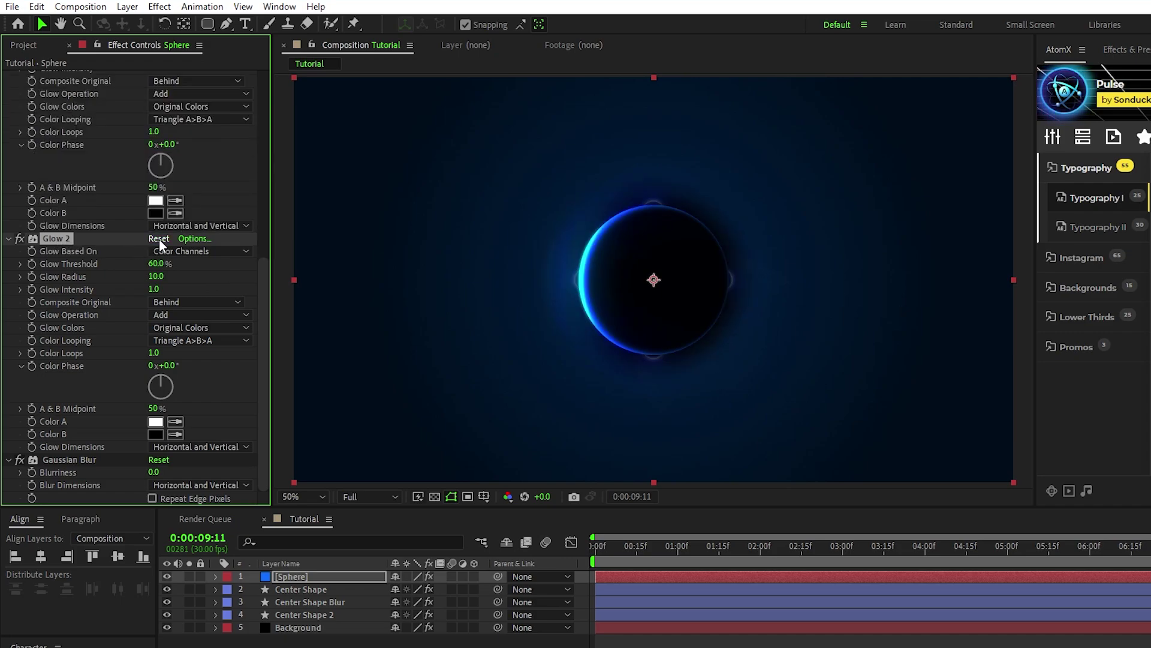
left_click(157, 276)
type("200")
key("Return")
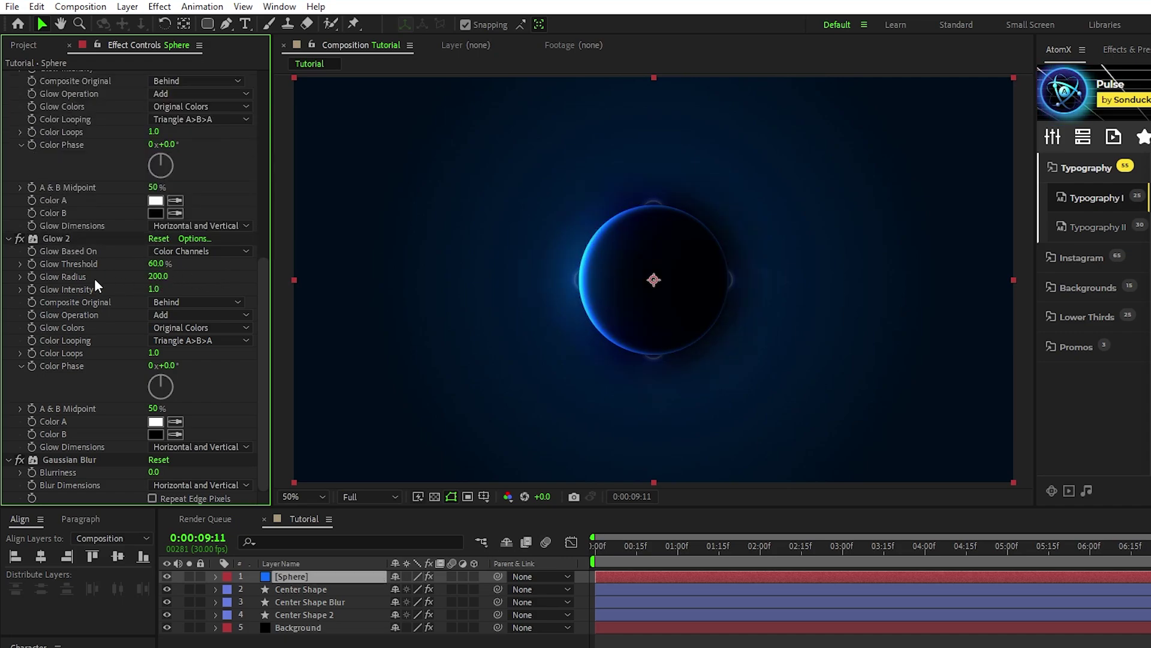
left_click(33, 276, "alt")
type("wiggle(2,100")
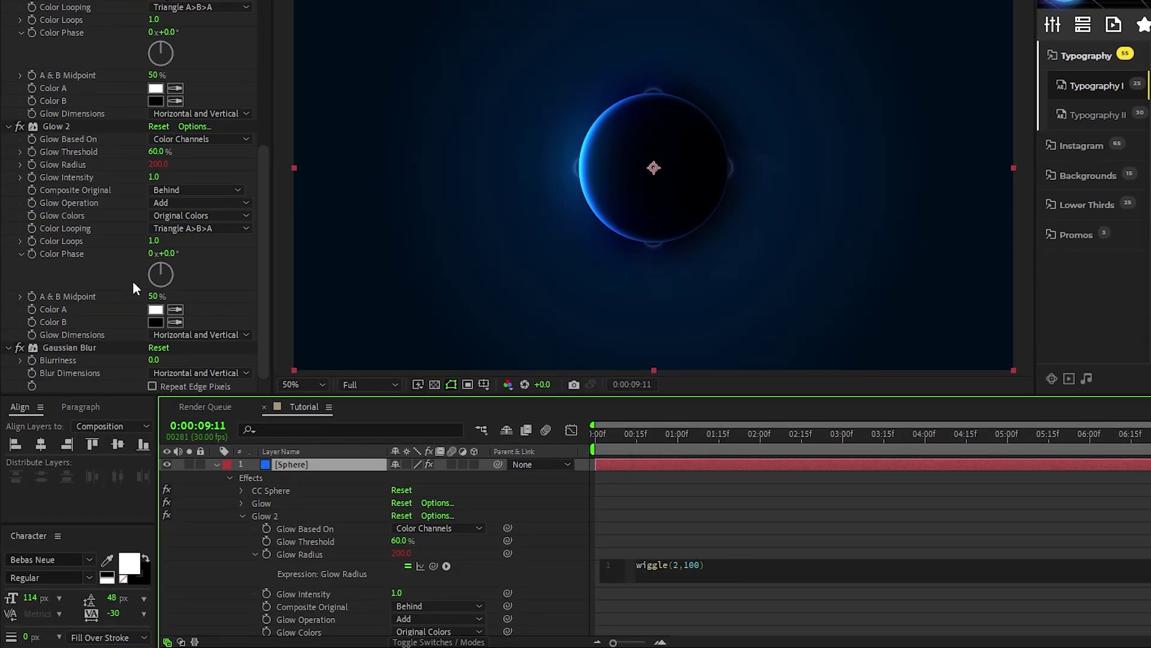
left_click(131, 280)
- Duplicate into Glow 3 with radius 350 and intensity 8, and set Gaussian blurriness to 2.4
left_click(51, 126)
key("ctrl+d")
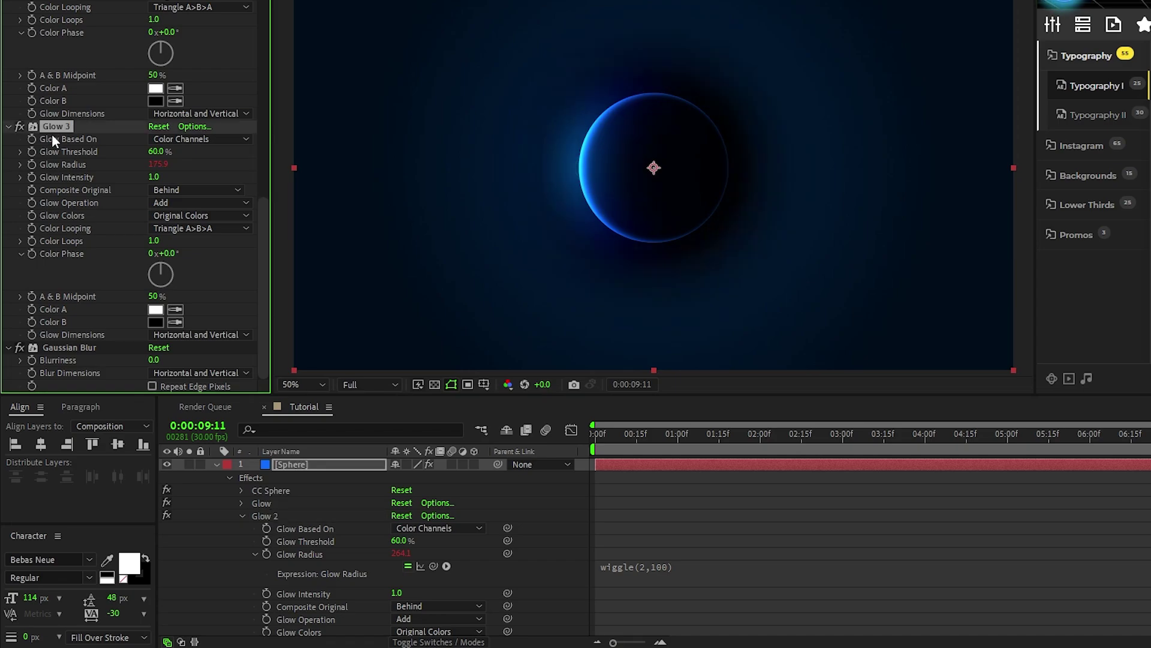
left_click(158, 127)
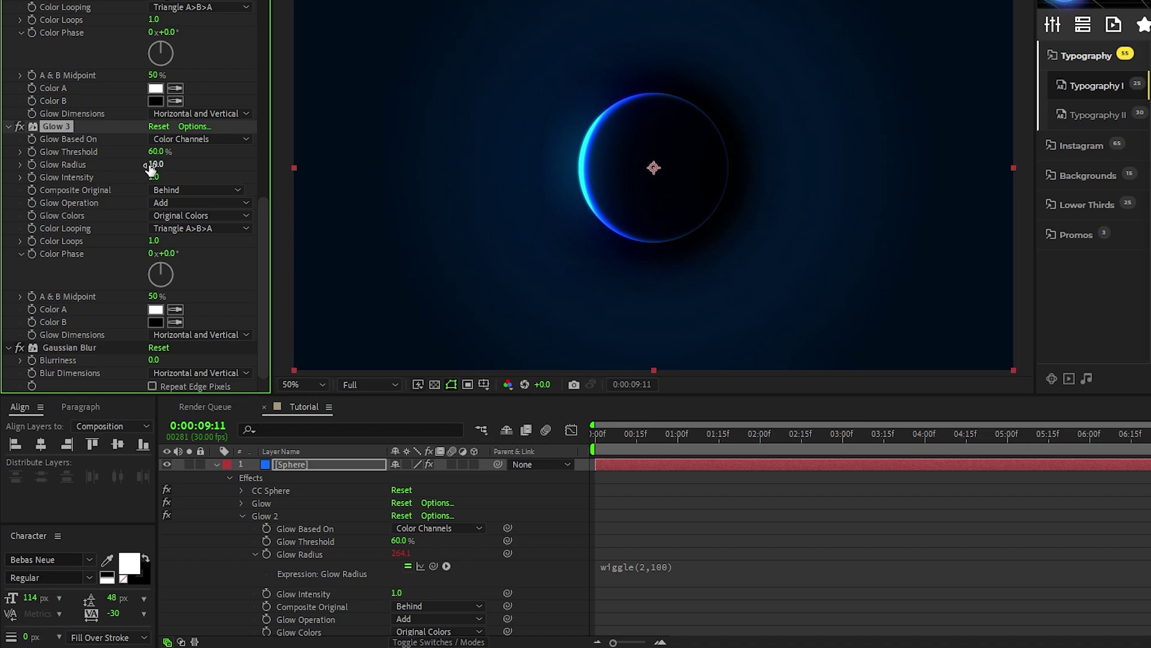
left_click_drag(156, 164, 419, 173)
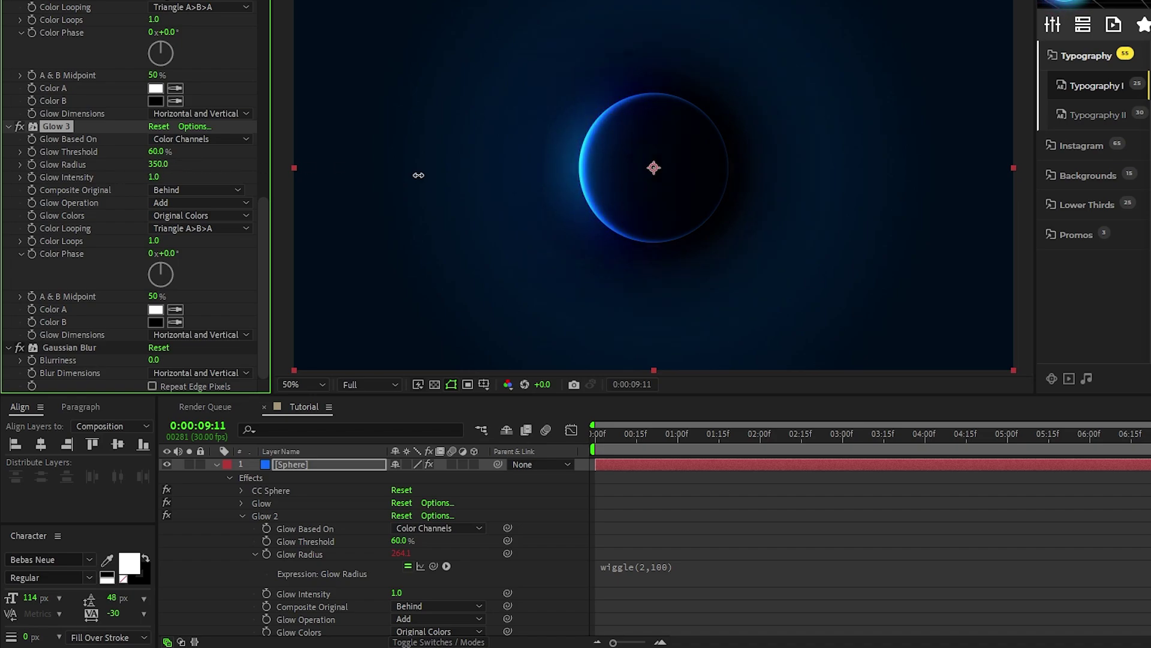
left_click_drag(154, 176, 198, 178)
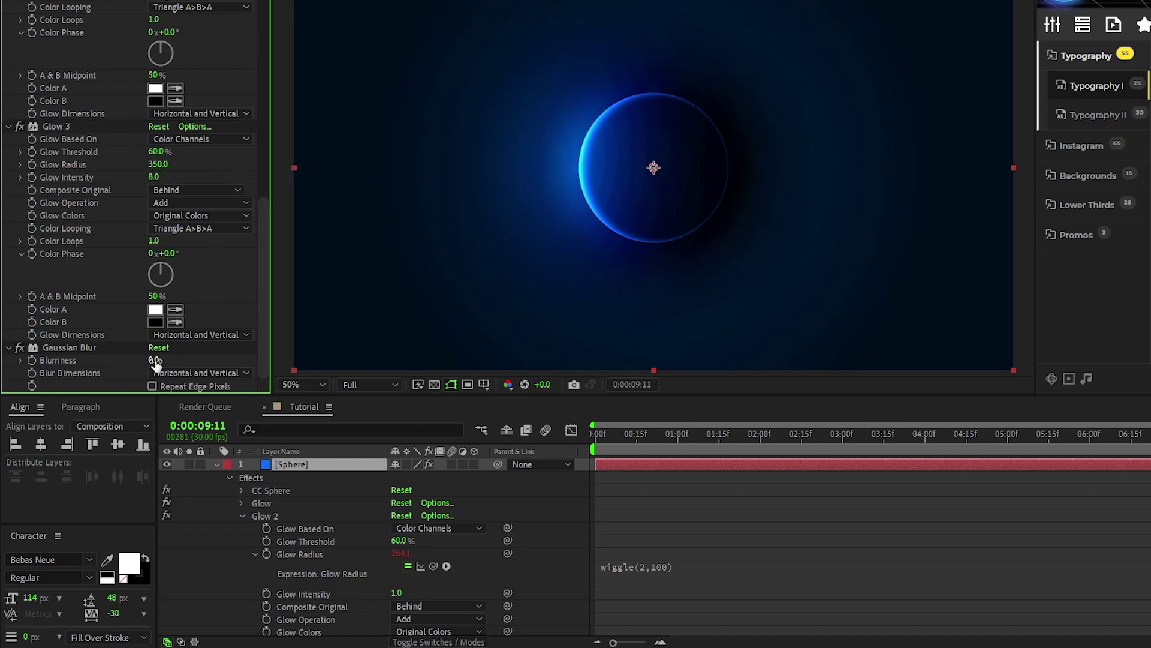
left_click_drag(155, 362, 175, 361)
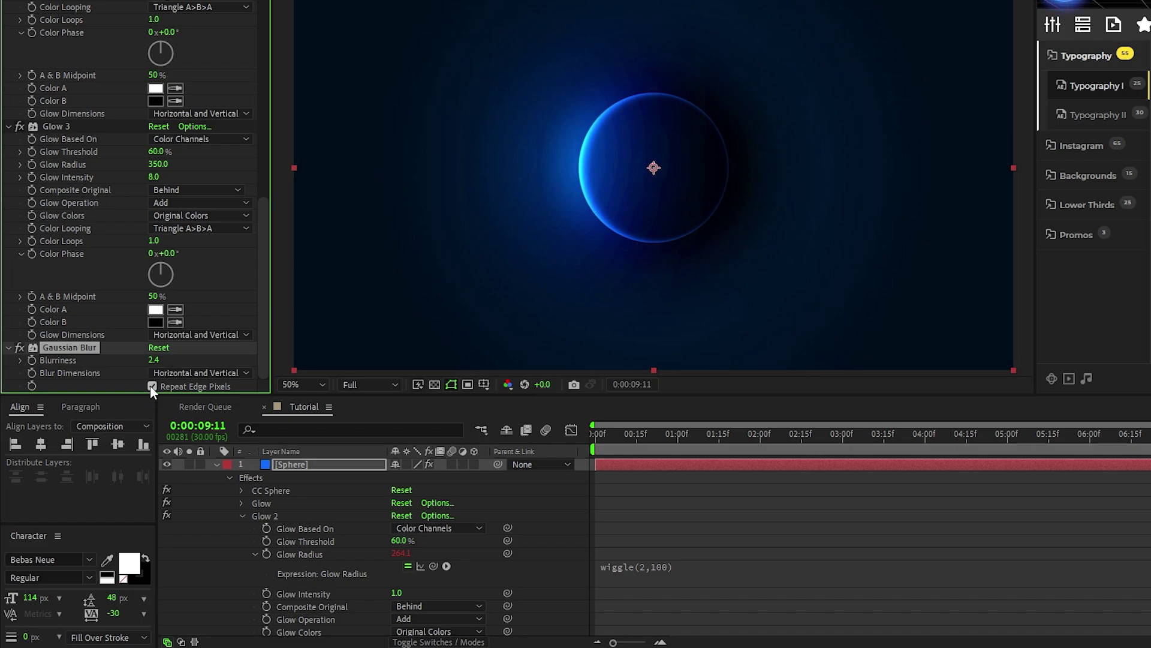
- Turn on the Motion Blur and 3D Layer switches for the Sphere layer
left_click(297, 466)
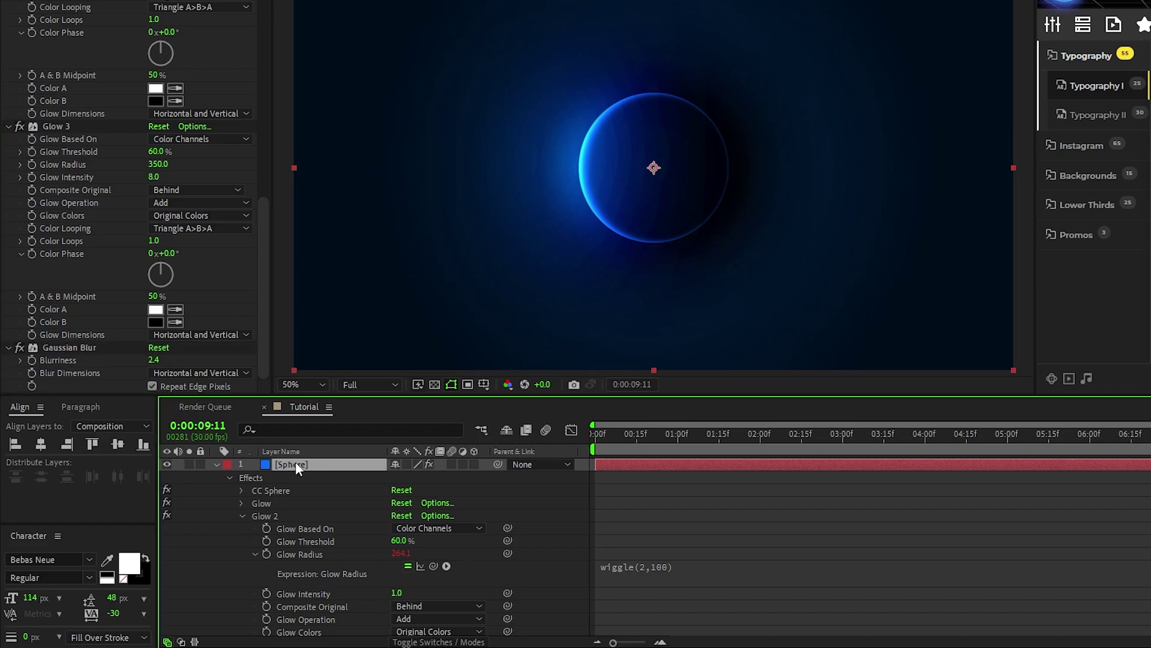
left_click(453, 464)
left_click(473, 464)
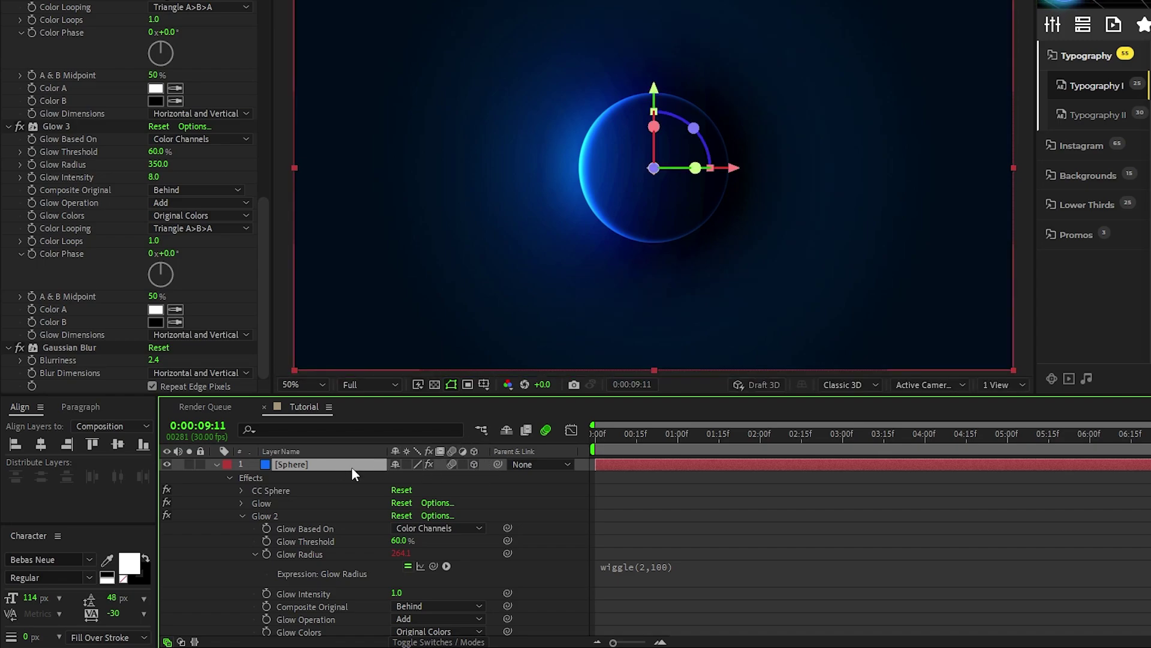
- Give the Sphere's Position a wiggle(.3,50) expression so it drifts slowly
key("p")
left_click(254, 477, "alt")
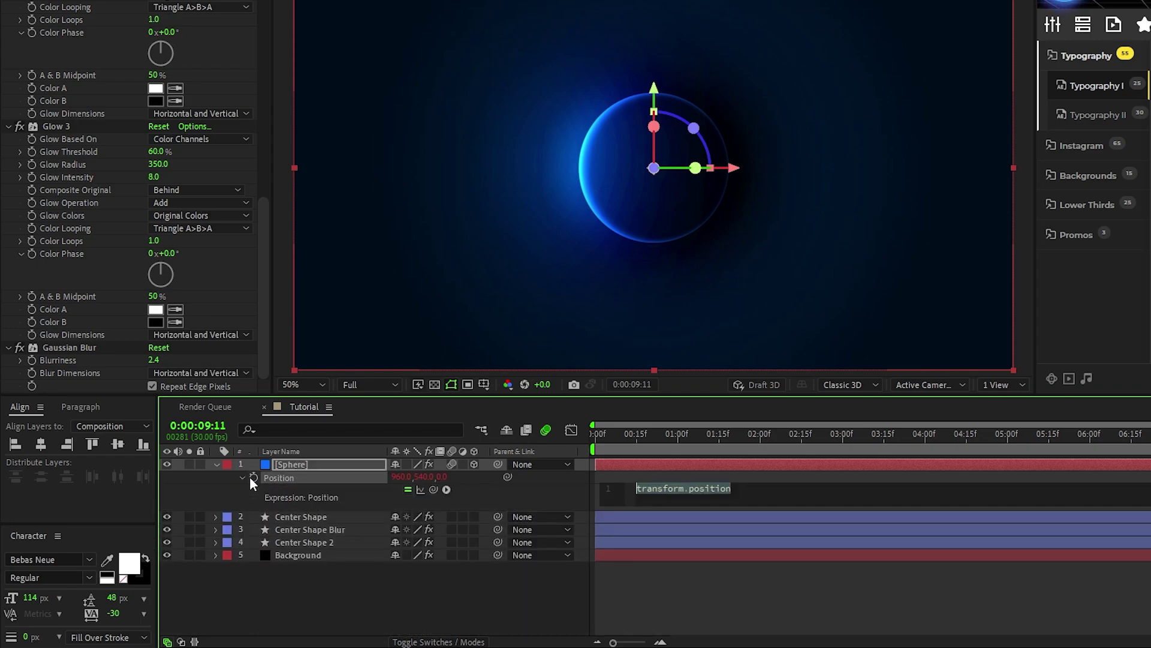
type("wiggle()")
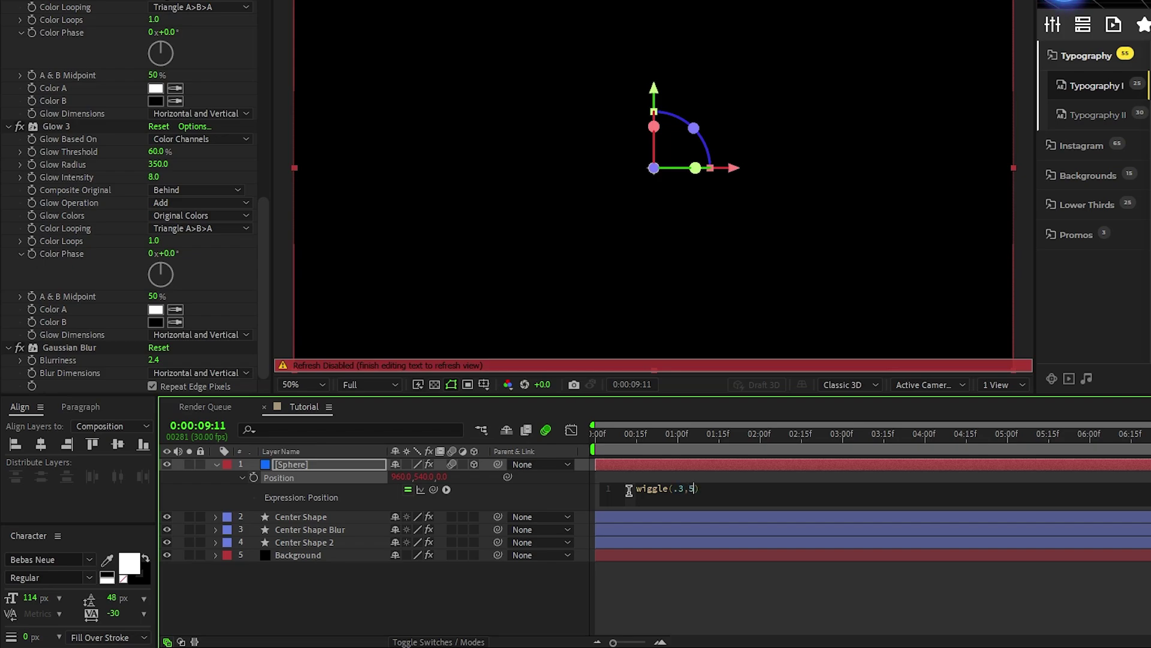
left_click(620, 444)
key("Home")
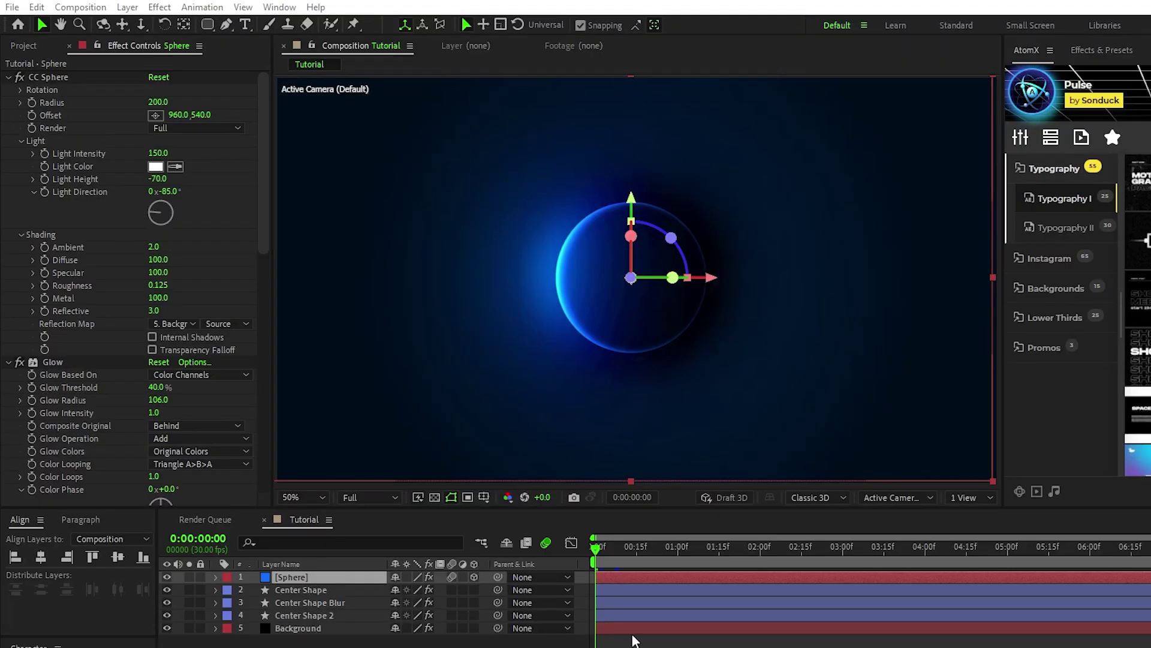
key("u")
left_click(315, 464)
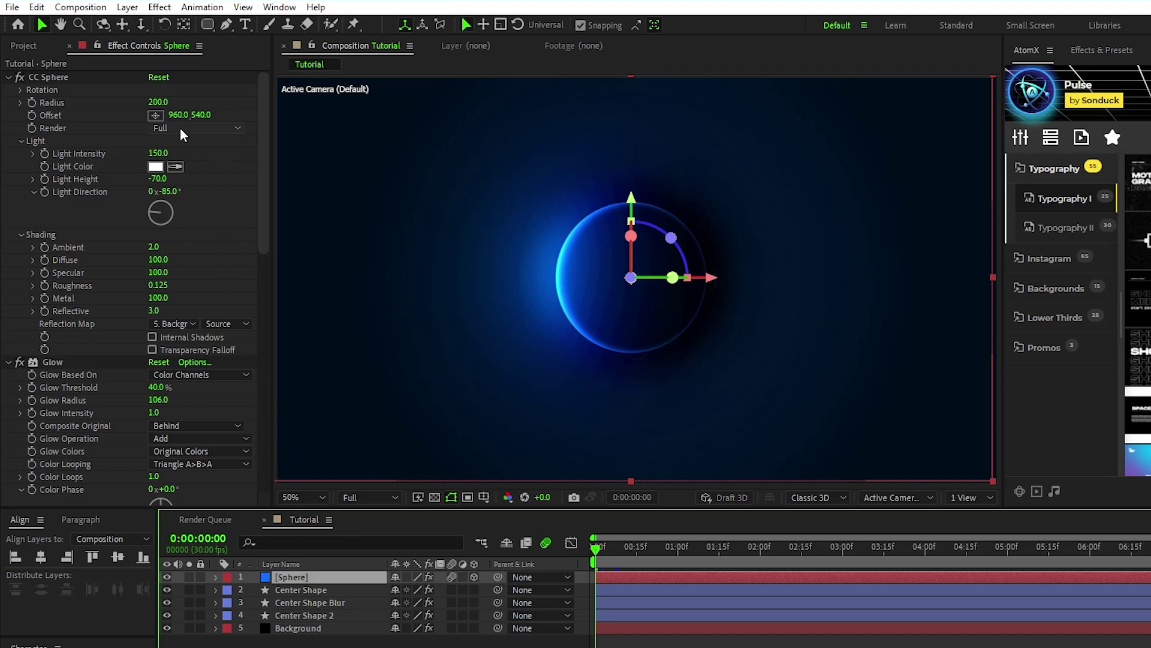
- Move the sphere up-right of the shapes, shrink its radius to 143, and light it from lower-left
left_click(154, 115)
left_click(779, 203)
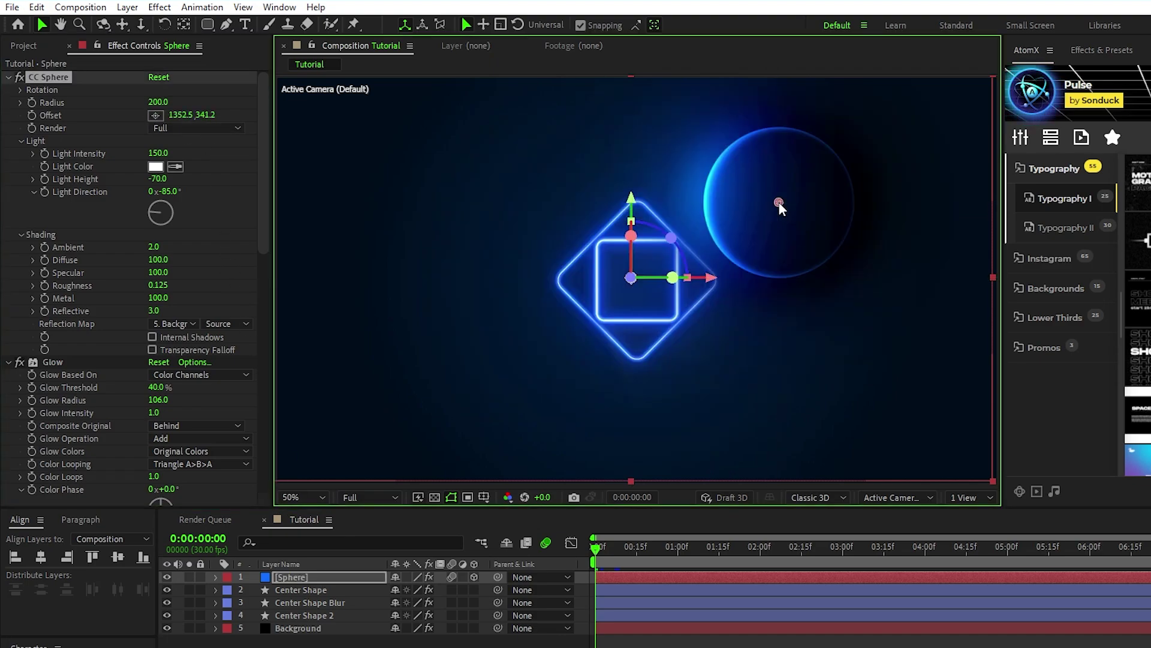
left_click_drag(159, 102, 119, 106)
left_click_drag(156, 214, 142, 227)
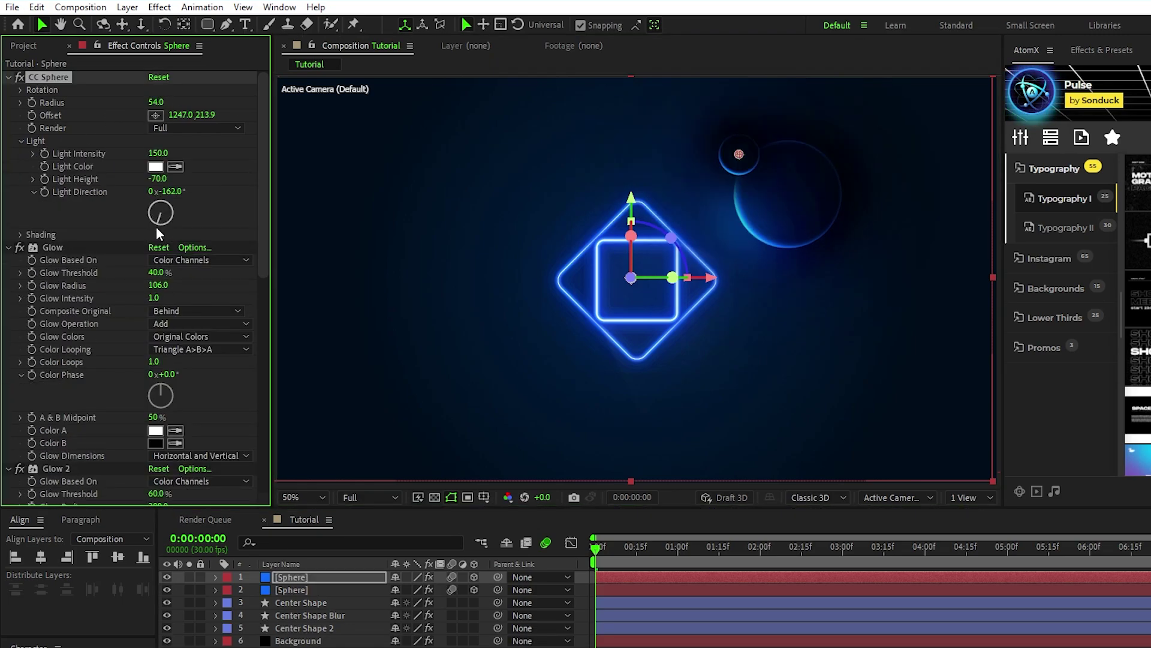
- Place the duplicated spheres at new spots around the shapes and review the layout
left_click_drag(739, 154, 592, 168)
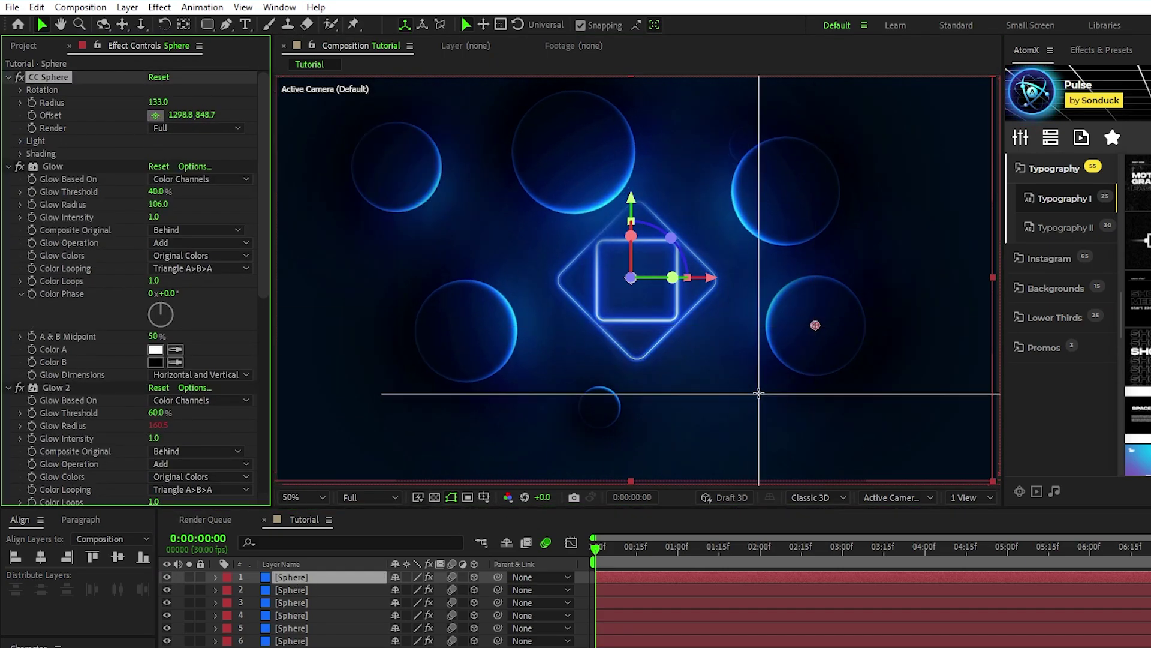
left_click(759, 393)
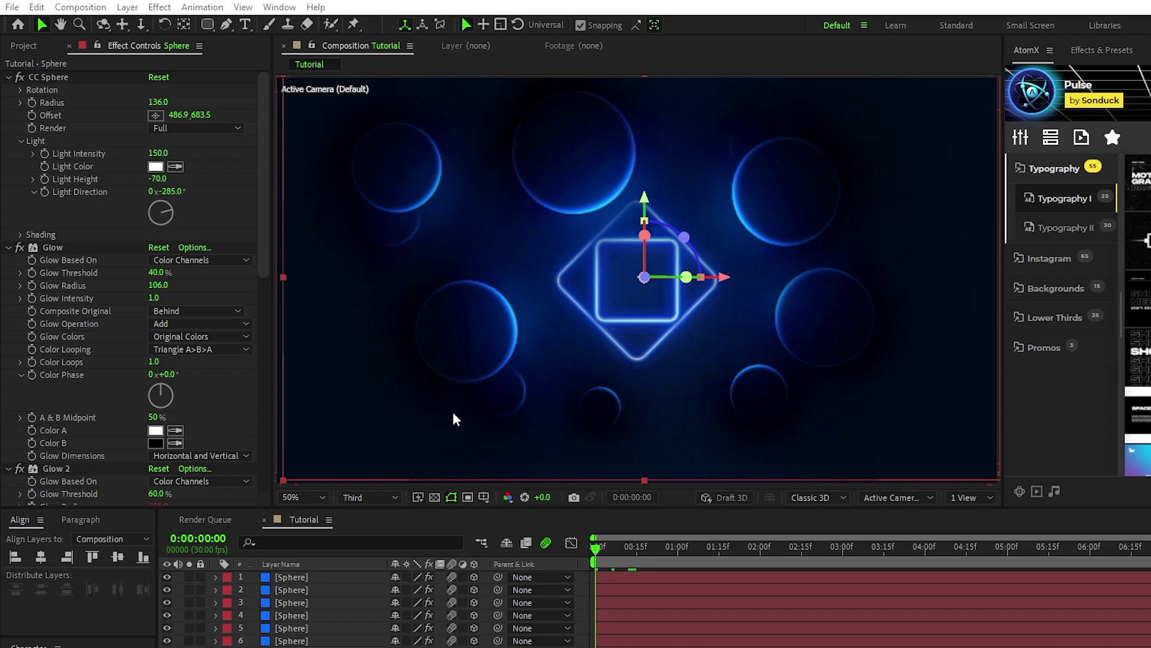
left_click(369, 586)
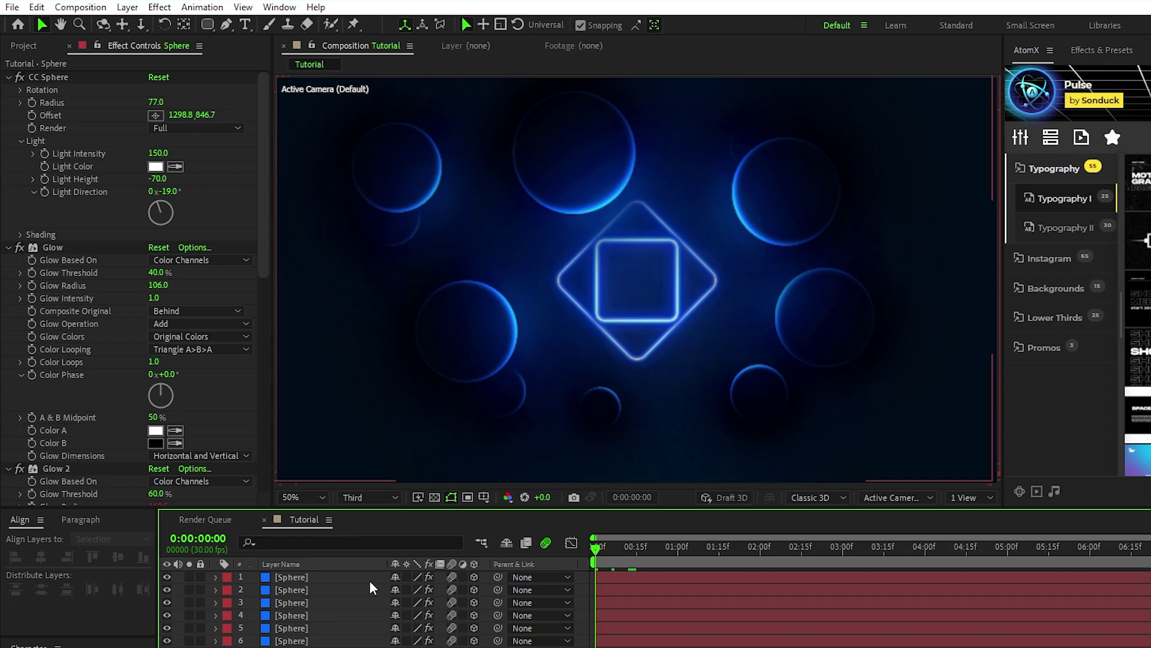
- Add a new adjustment layer and duplicate it into four adjustment layers
left_click(134, 9)
mouse_move(138, 23)
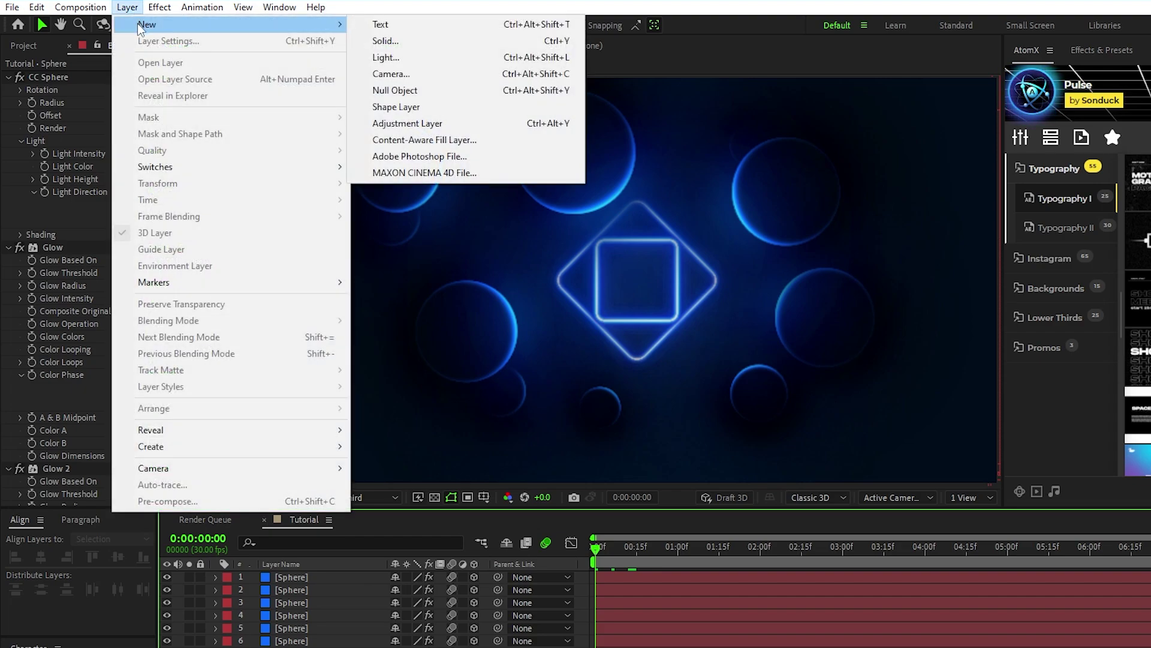
left_click(419, 122)
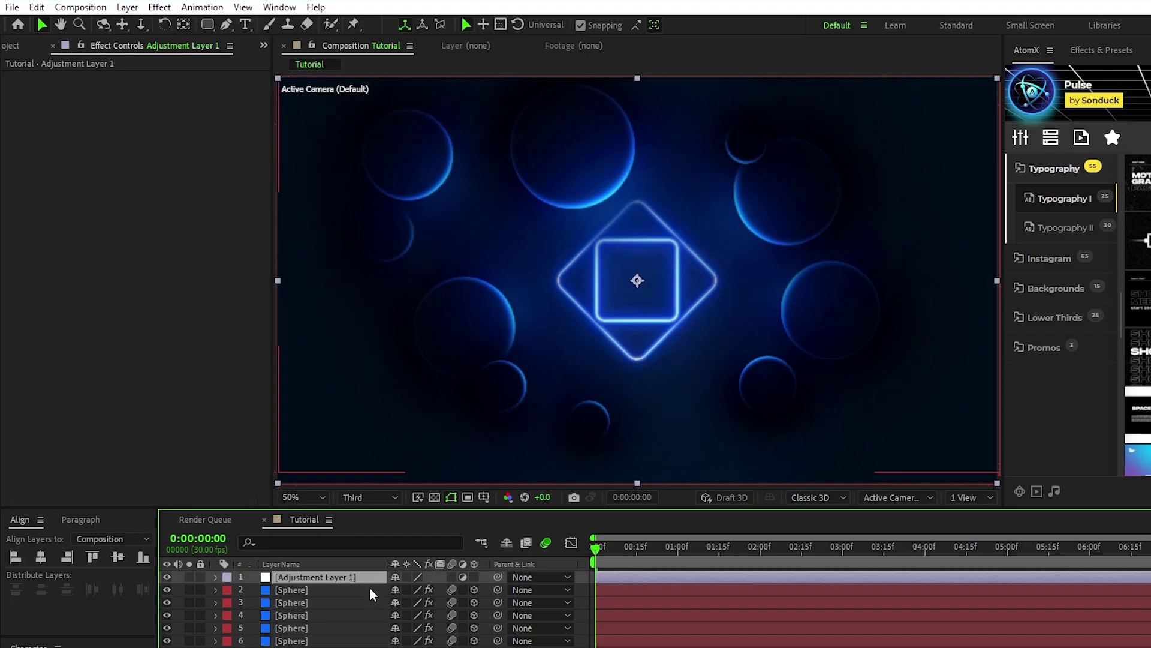
key("ctrl+d")
key("ctrl+d")
key("ctrl+d")
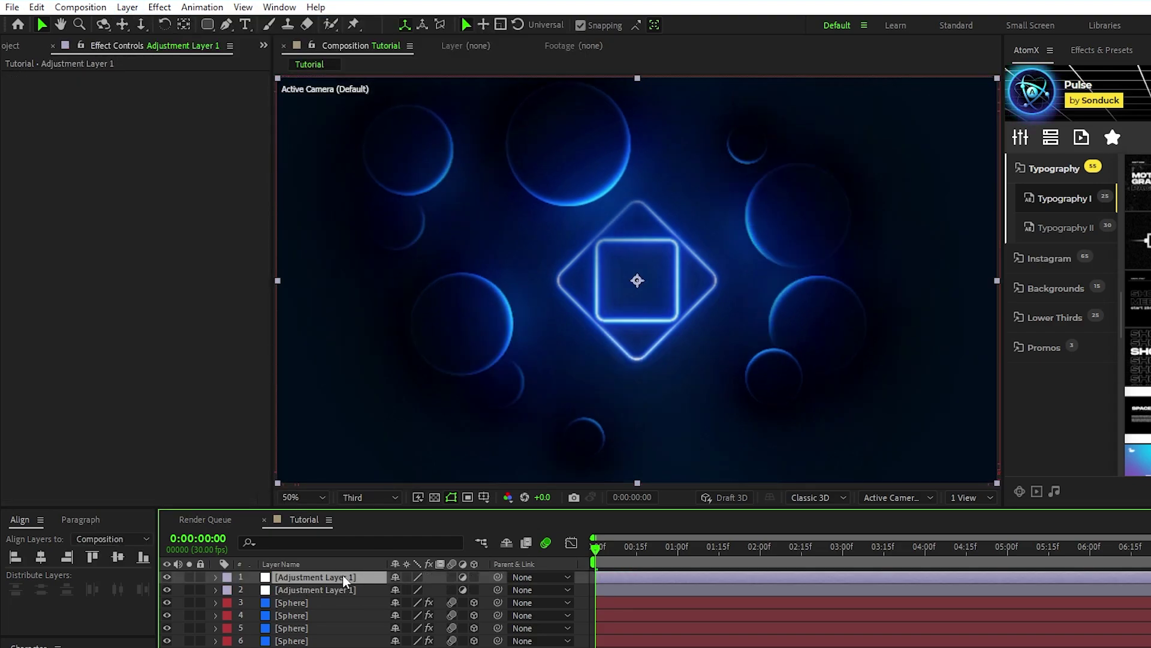
- Rename the top two adjustment layers Brightness and Noise
key("Return")
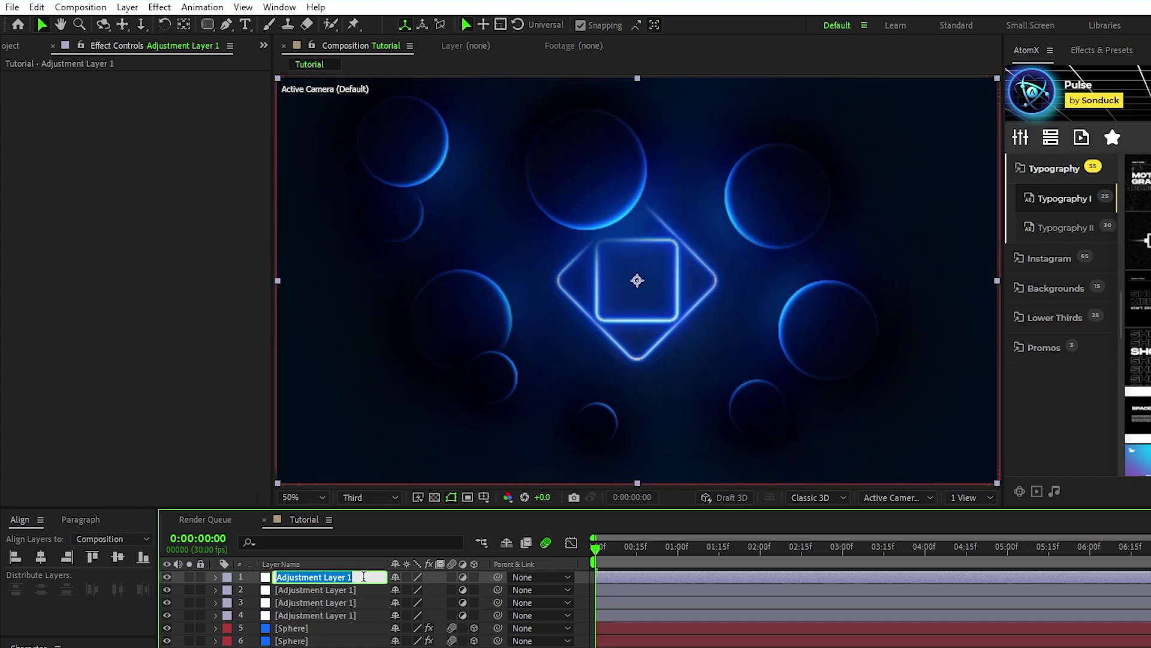
type("Brightness")
left_click(307, 585)
key("Return")
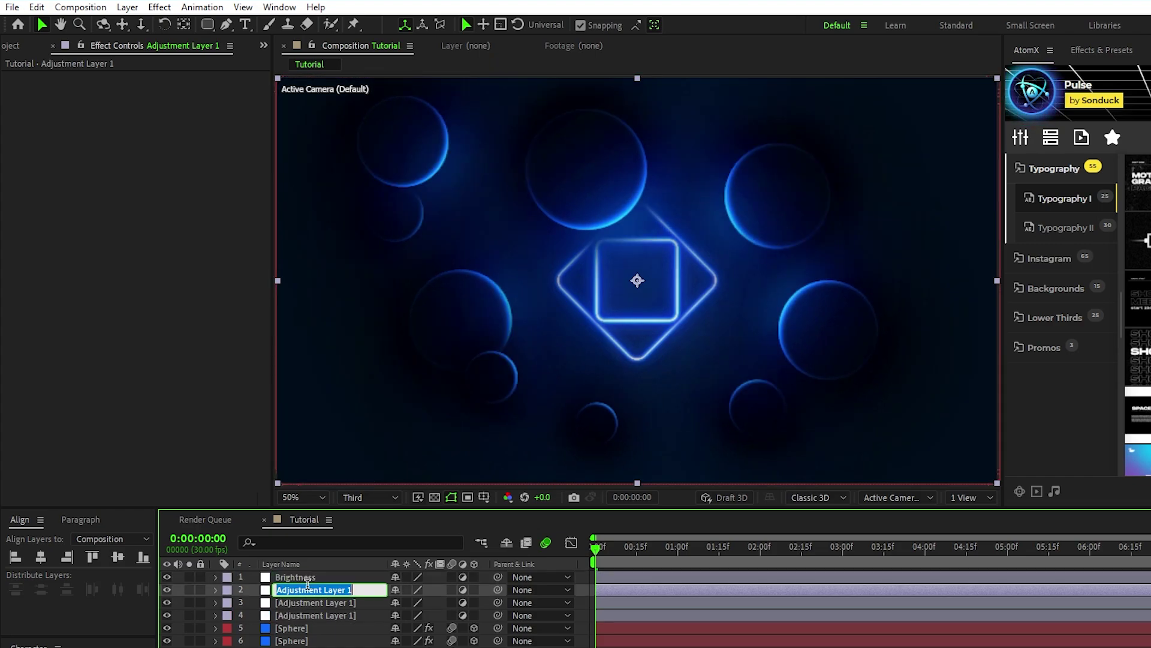
type("Noise")
left_click(319, 598)
key("Return")
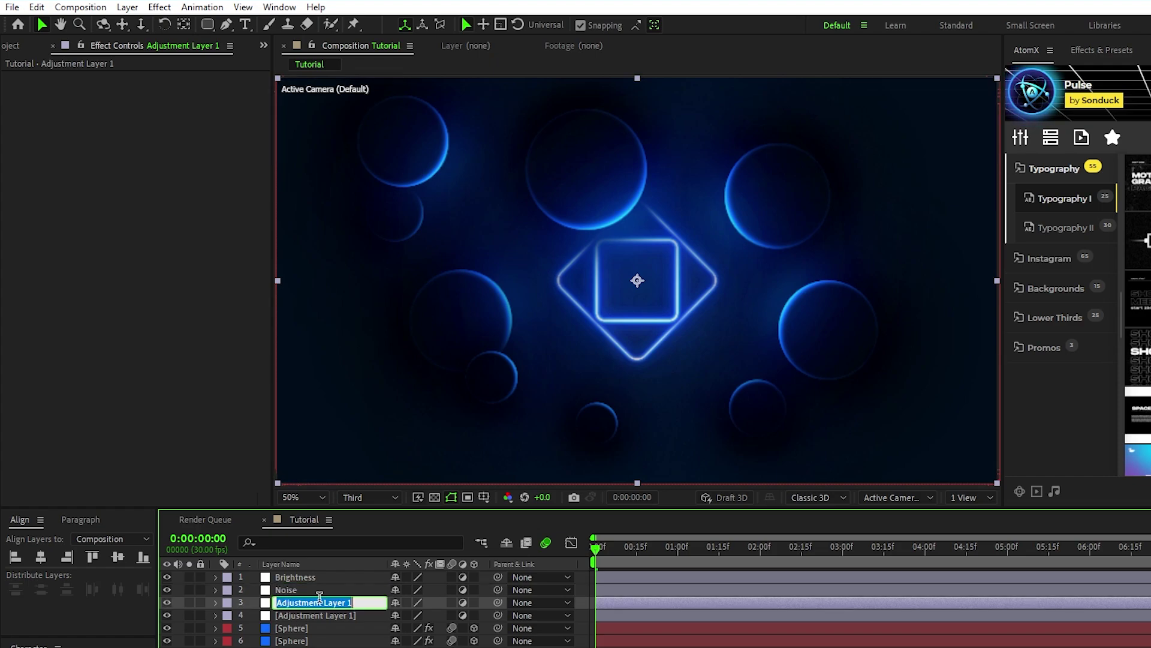
- Name the third and fourth adjustment layers Blur and Vignette
type("Blur")
left_click(319, 612)
key("Return")
type("Vignette")
left_click(316, 606)
- Apply Brightness & Contrast and a Glow effect to the Brightness layer
left_click(311, 576)
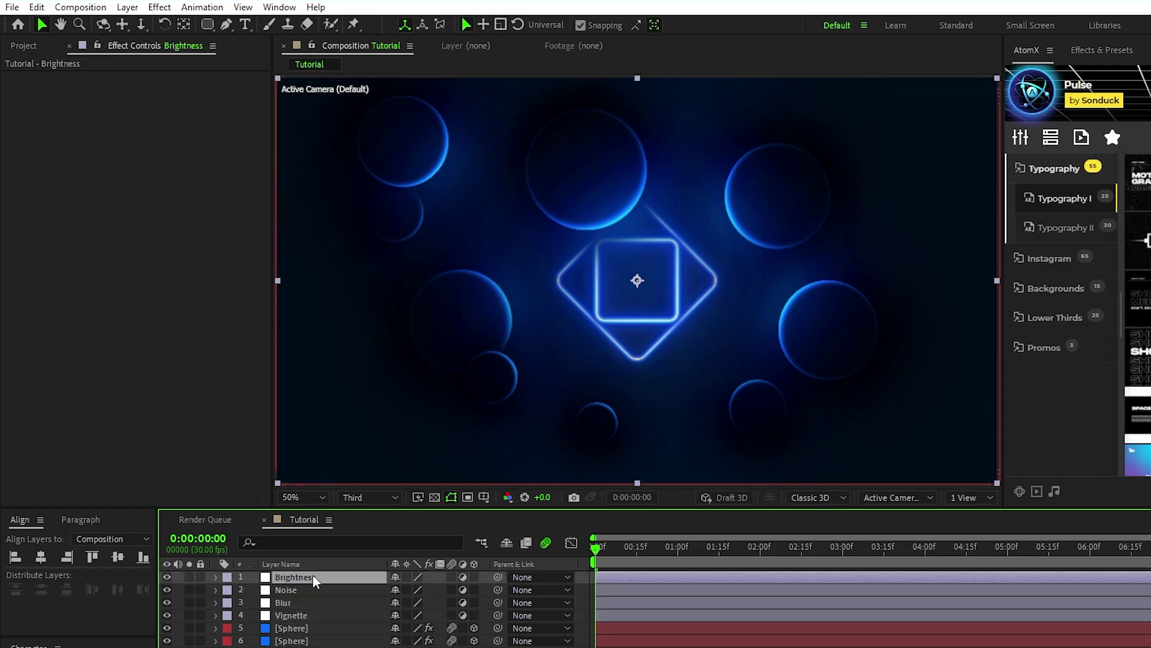
left_click(160, 7)
mouse_move(281, 177)
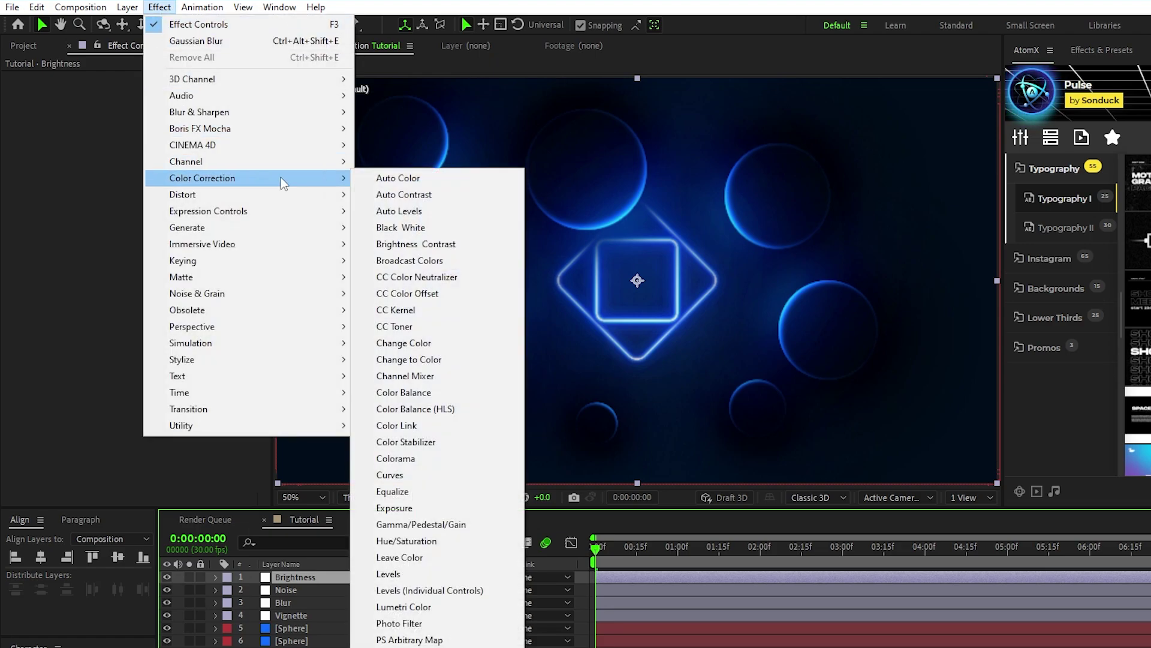
left_click(463, 243)
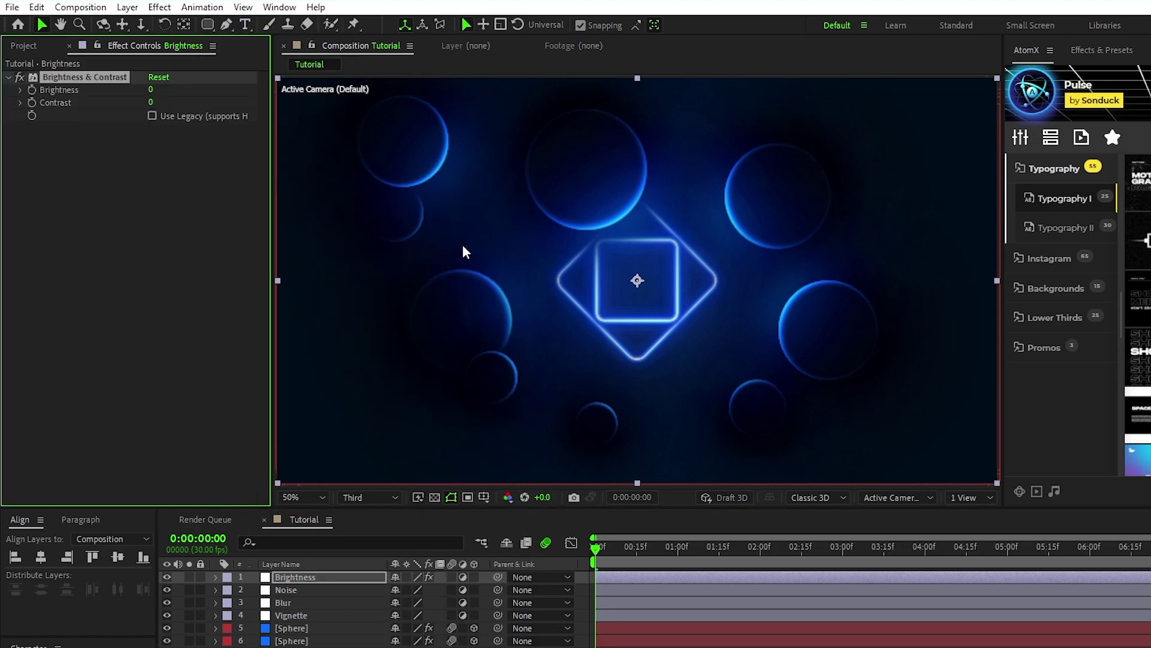
left_click(160, 7)
mouse_move(231, 360)
left_click(399, 622)
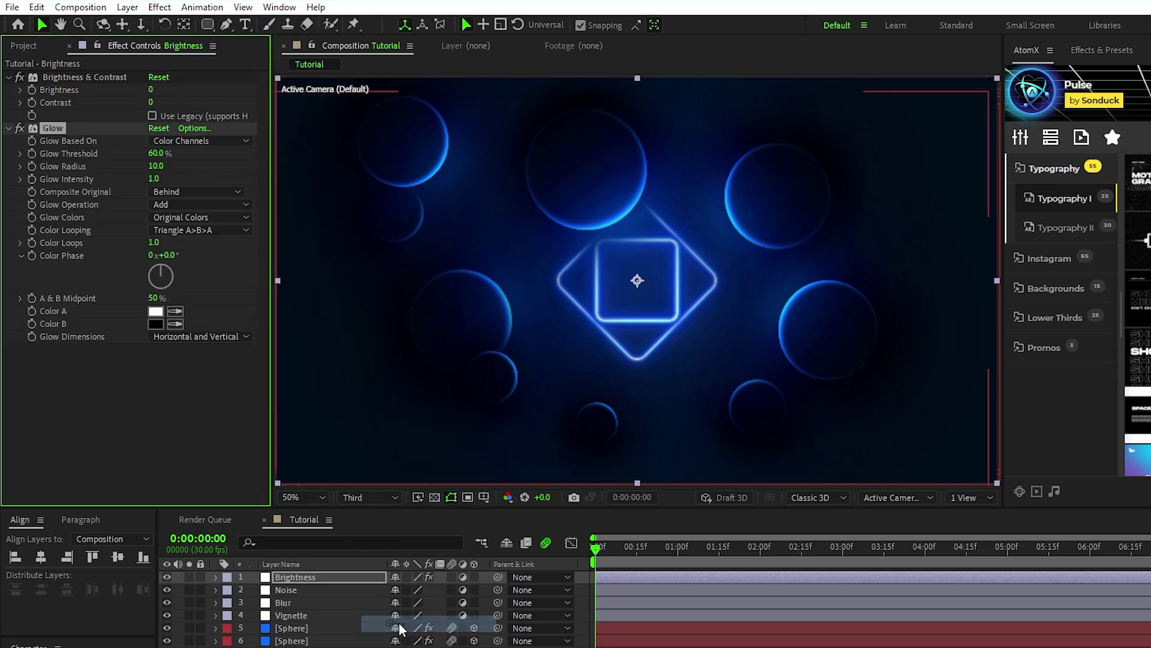
- Add wiggle(2,50) to Brightness, set Glow threshold 100%, and duplicate the glow with radius 459
left_click(32, 88, "alt")
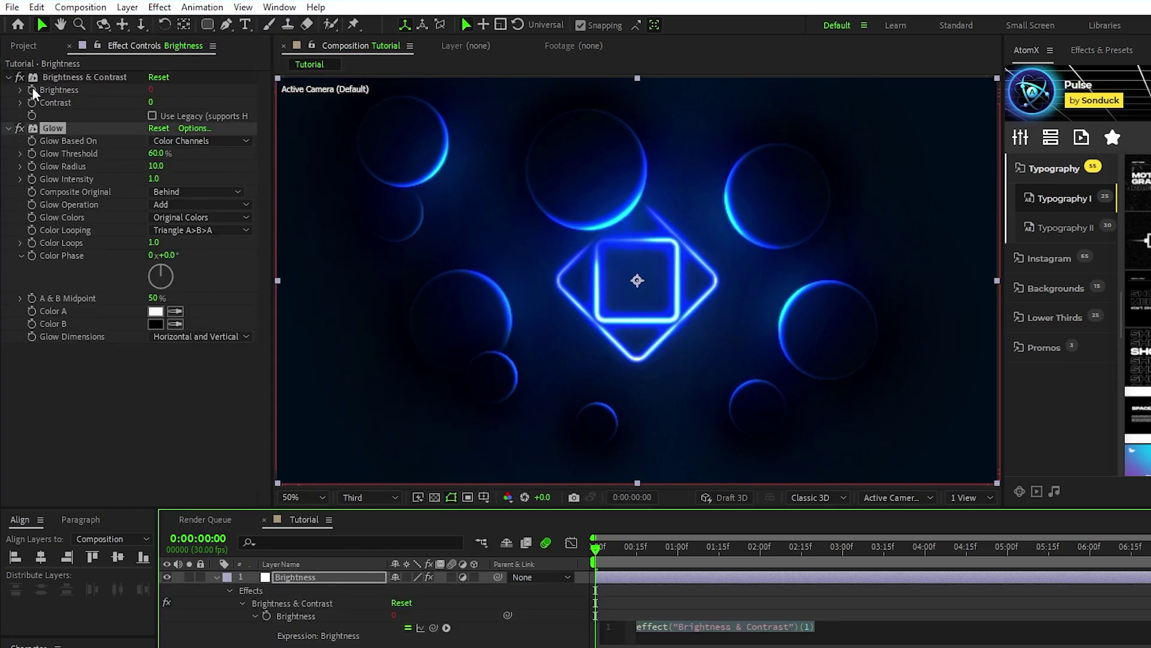
type("wiggle()")
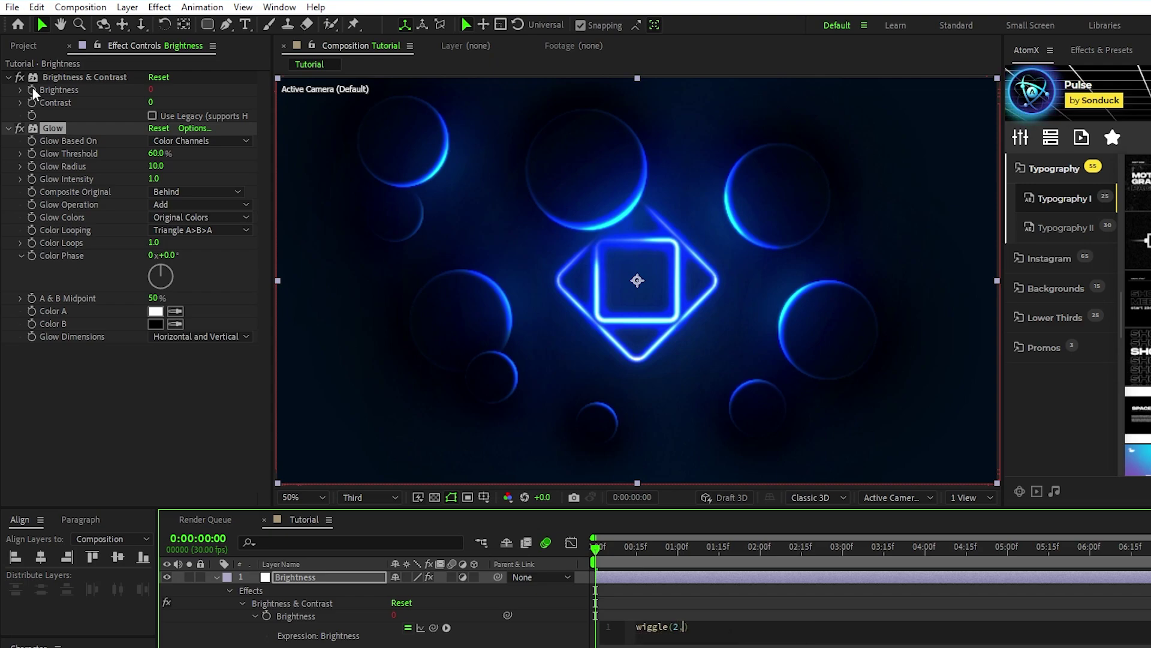
type("2,50")
left_click(110, 127)
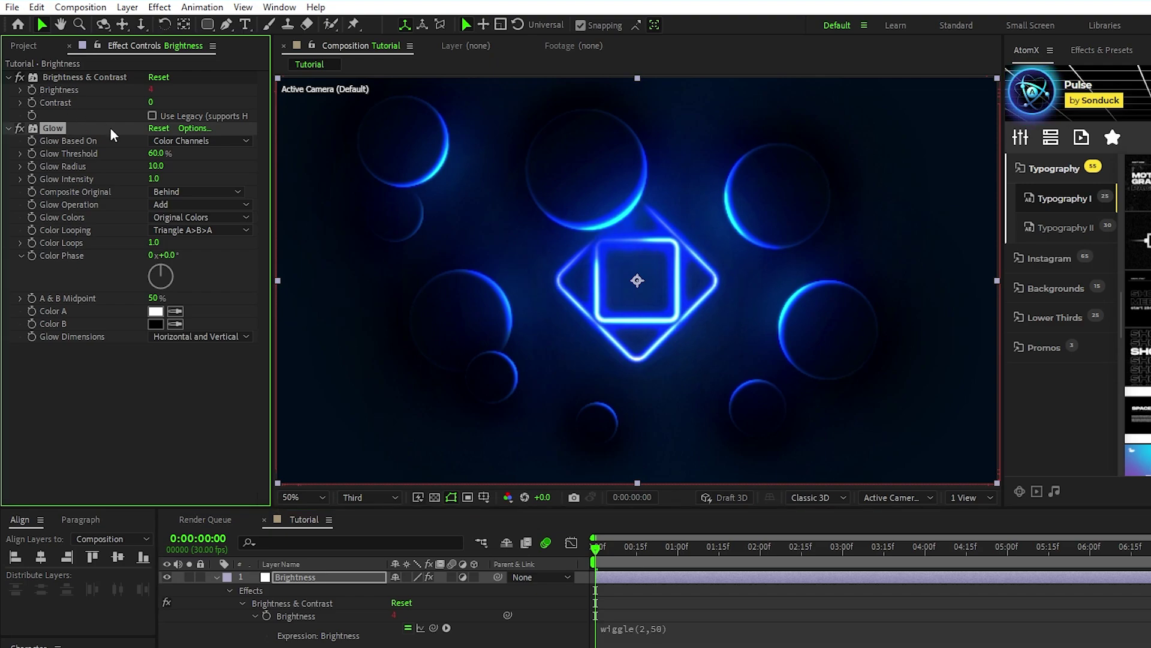
left_click_drag(154, 154, 222, 160)
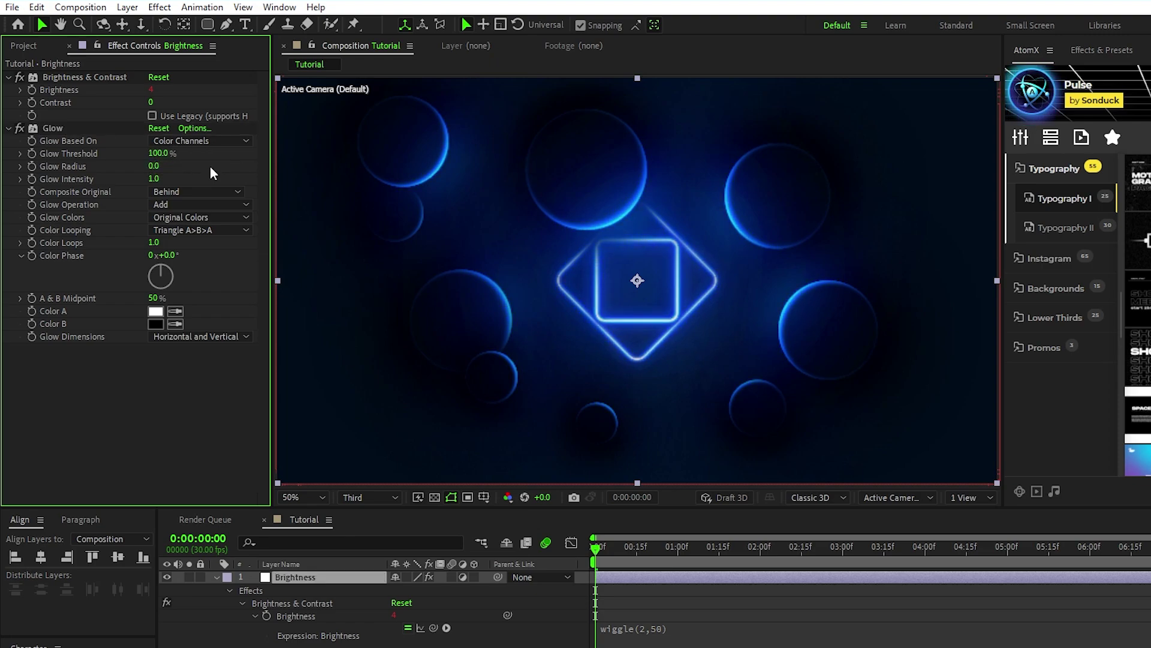
left_click(57, 128)
key("ctrl+d")
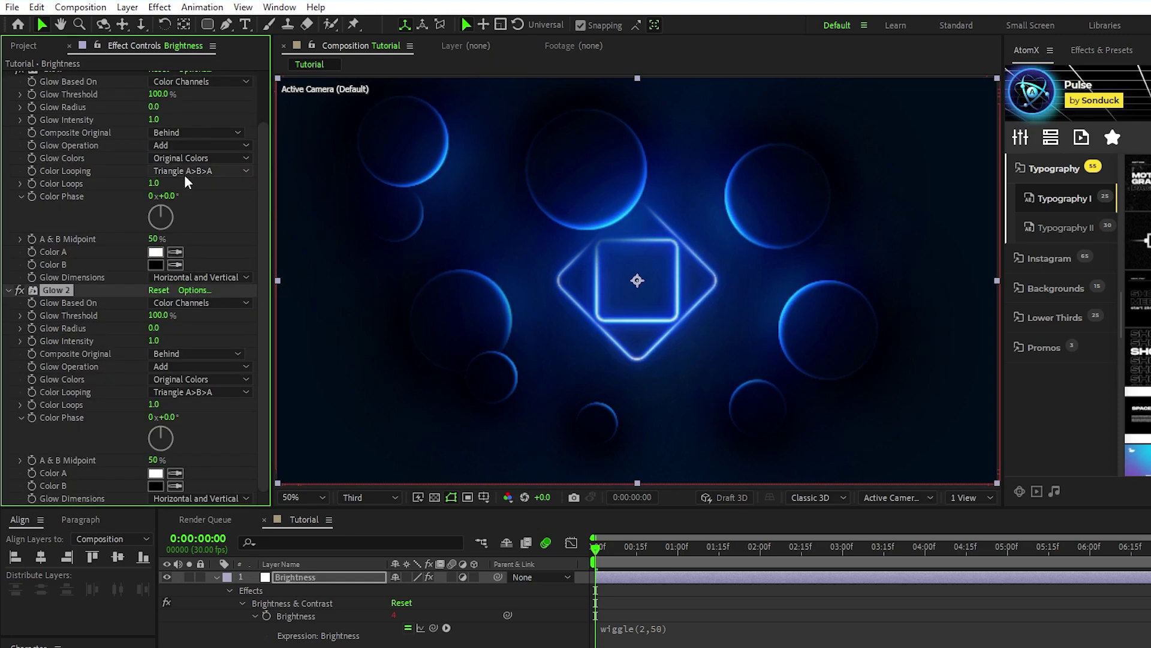
left_click_drag(243, 332, 409, 336)
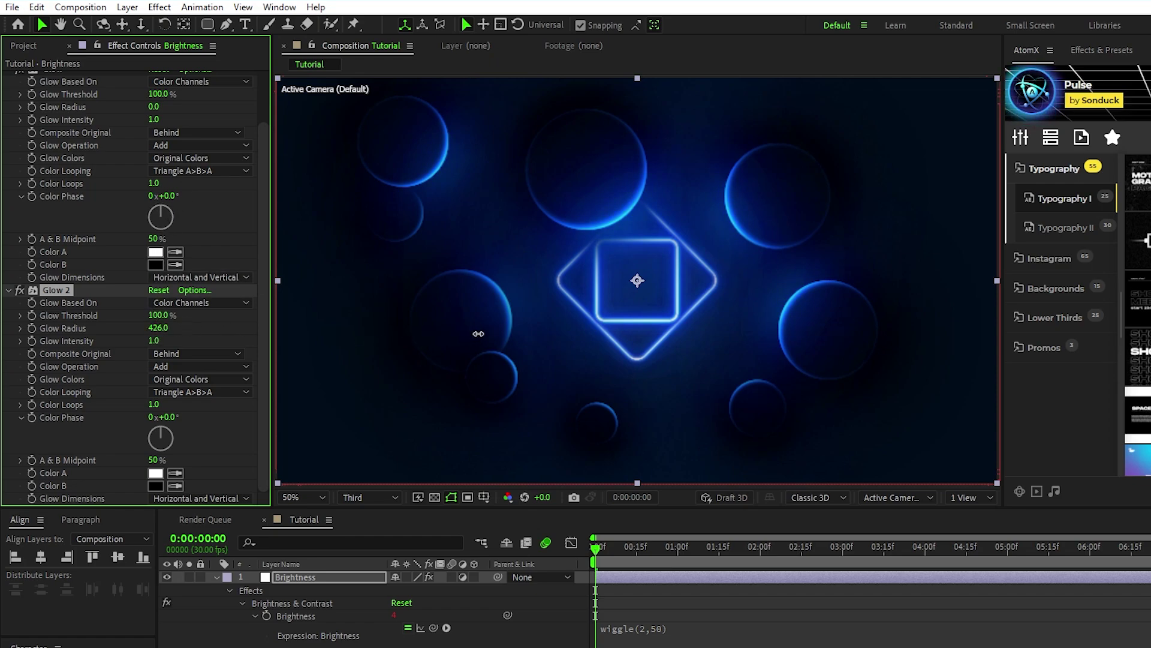
left_click(219, 327)
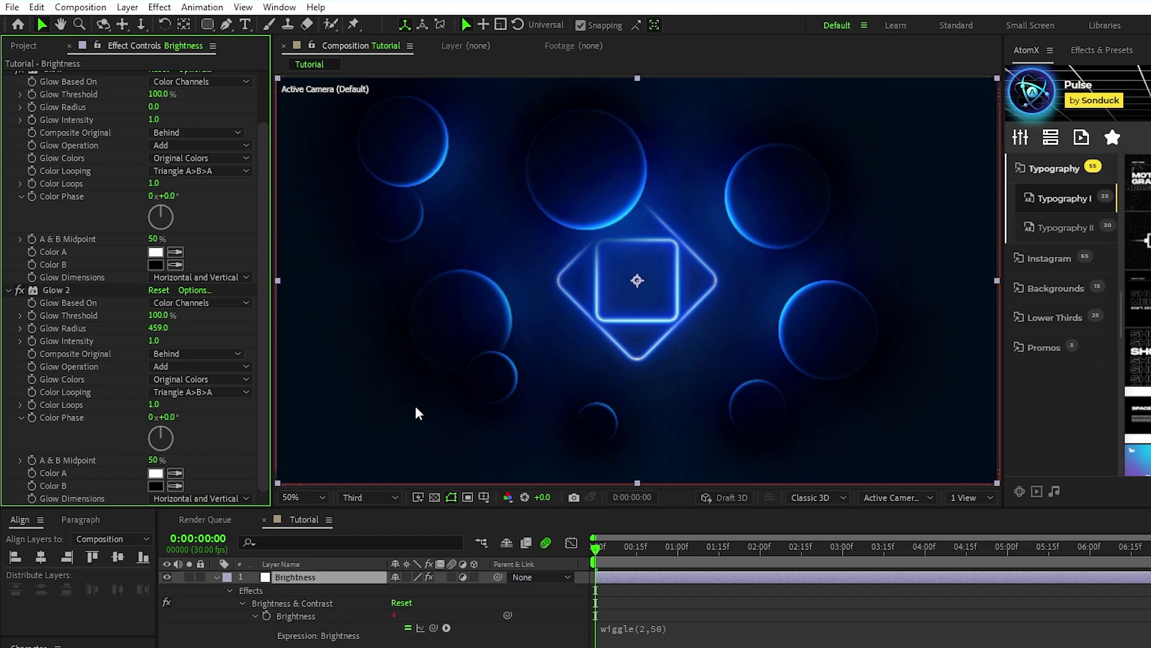
- Draw a large centred ellipse mask on the Brightness layer, invert it, and feather it 84 pixels
left_click(312, 578)
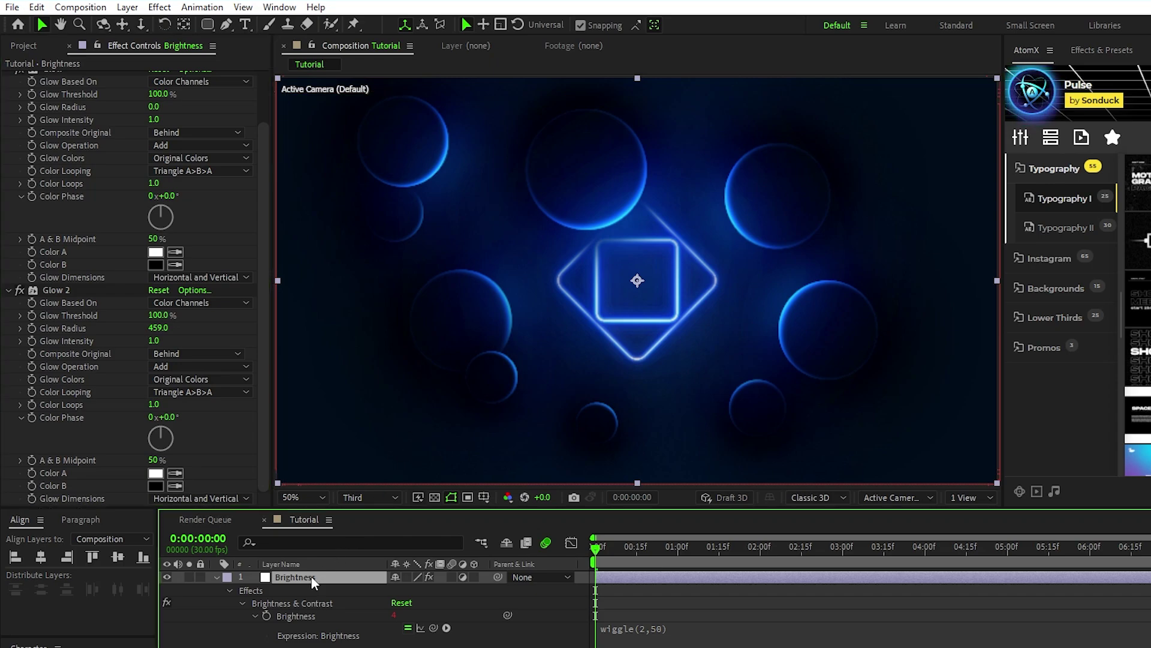
left_click_drag(207, 24, 282, 54)
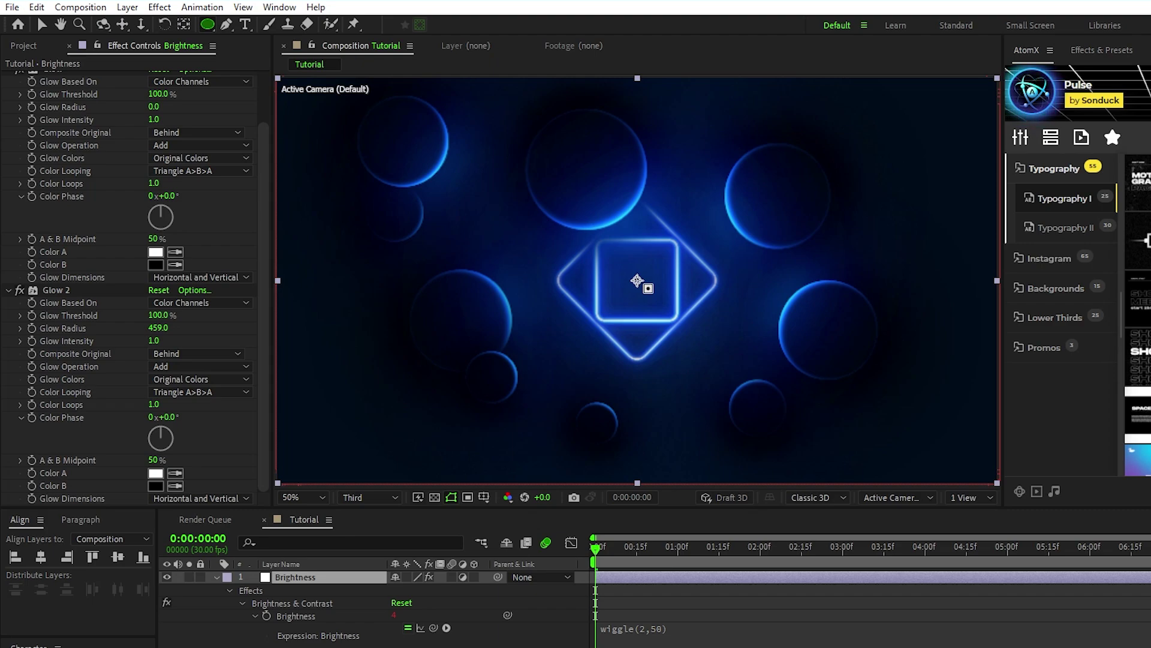
left_click_drag(637, 280, 819, 483)
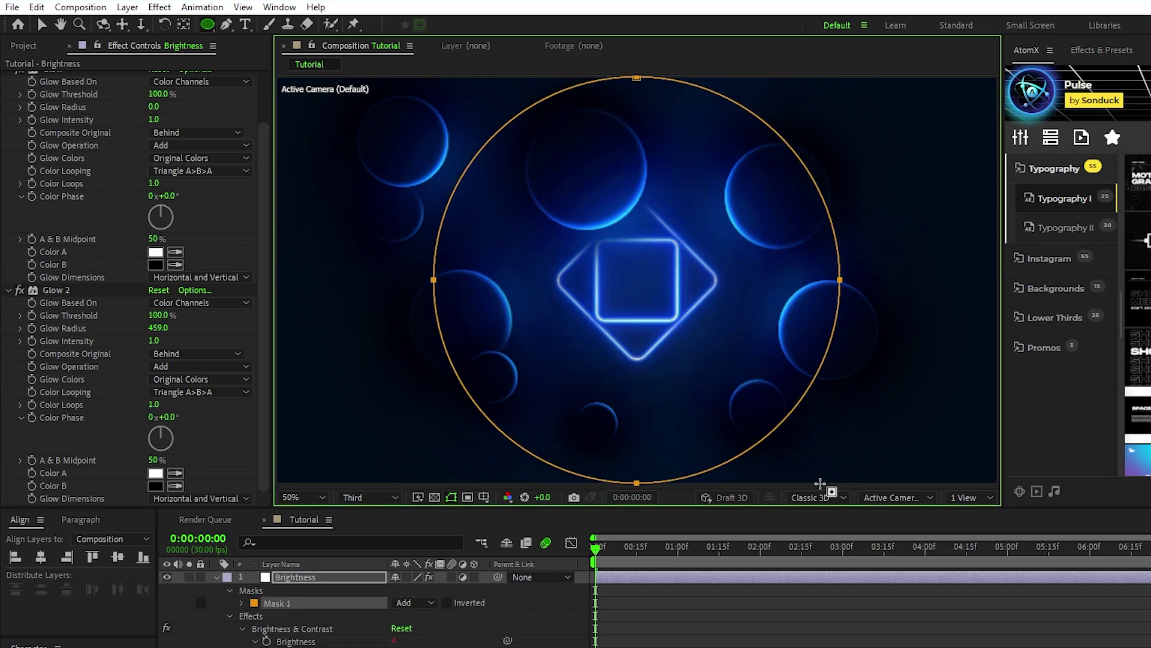
key("v")
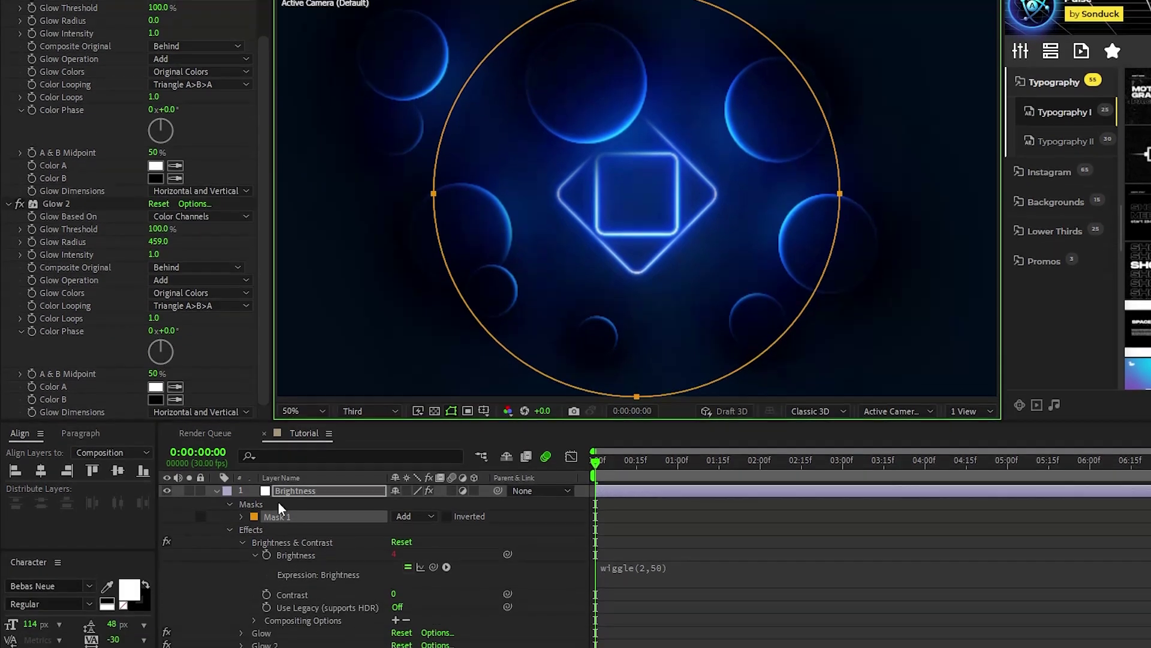
left_click(241, 603)
left_click(447, 489)
left_click_drag(420, 514, 576, 517)
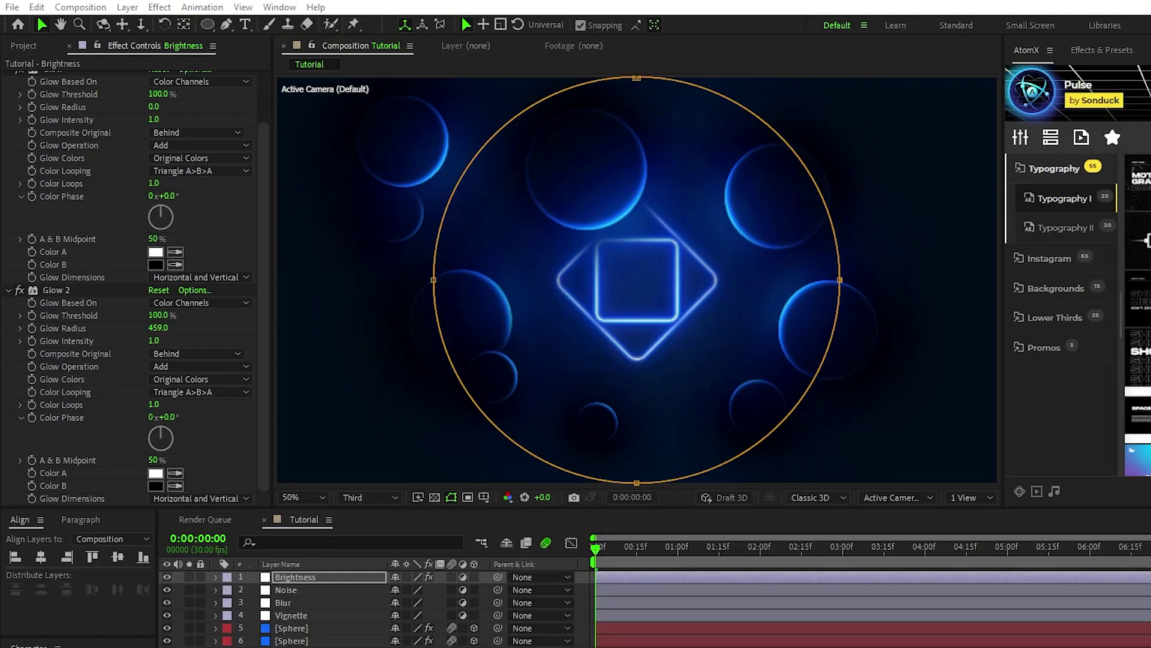
- Apply the Noise effect to the Noise adjustment layer
left_click(300, 589)
left_click(159, 7)
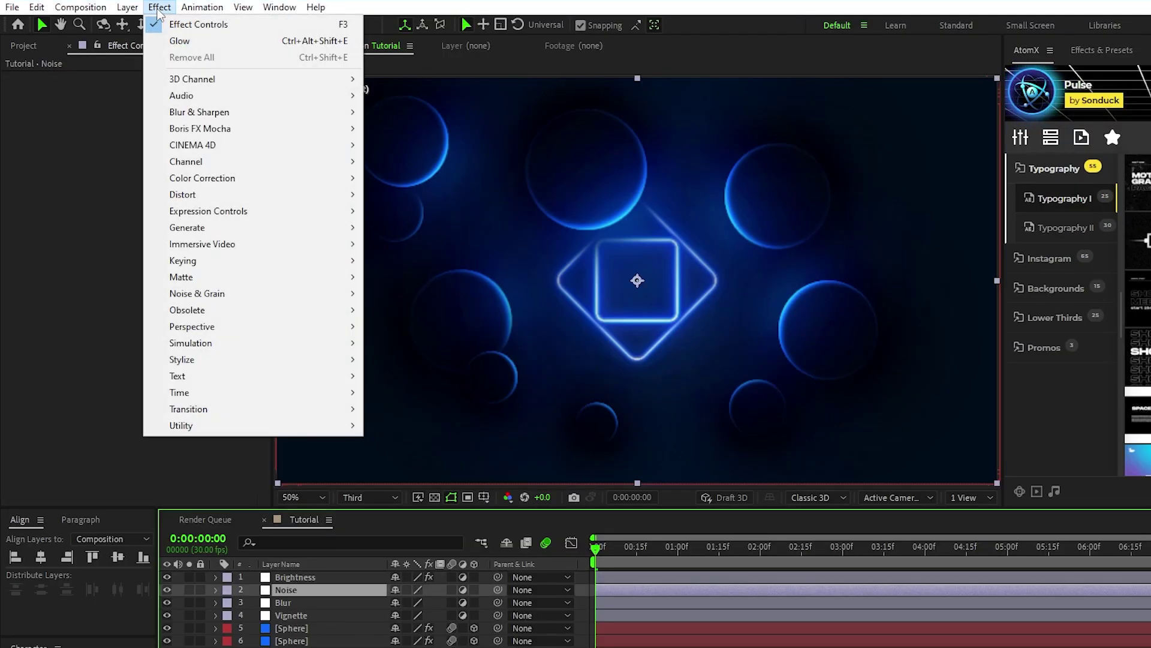
mouse_move(338, 294)
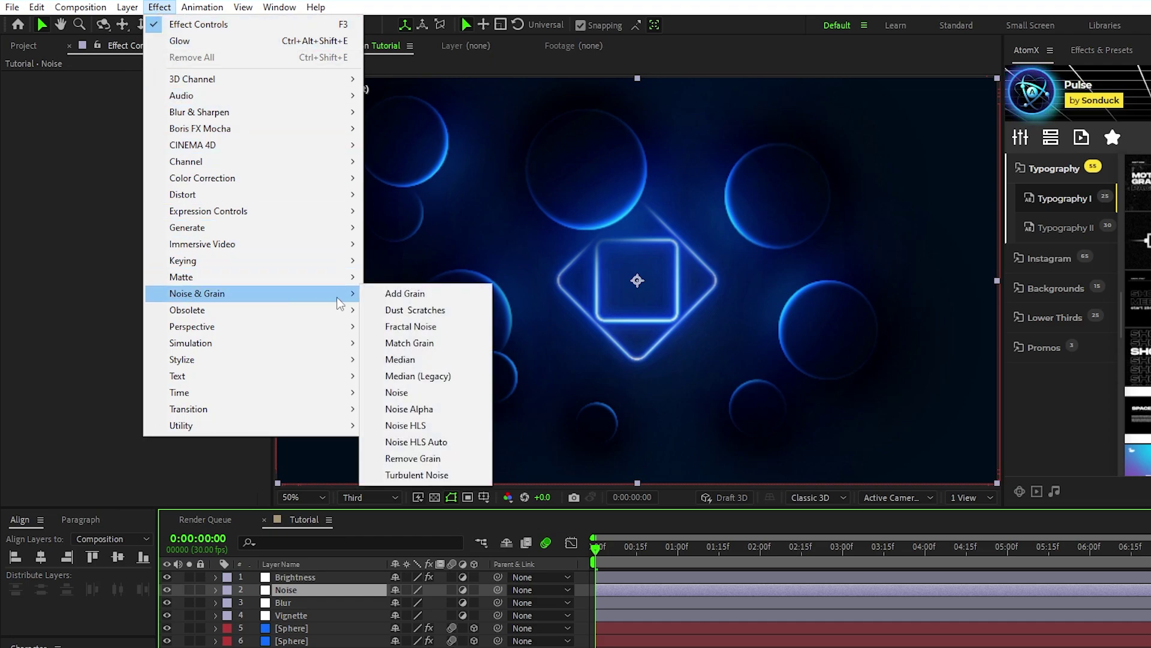
left_click(405, 393)
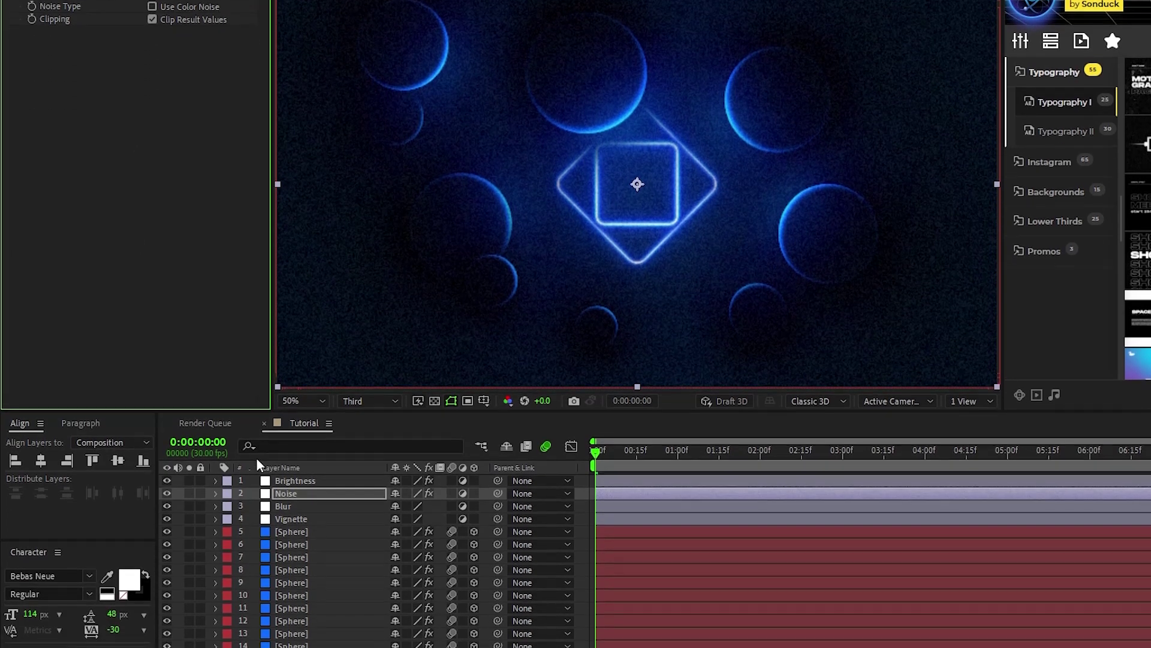
- Check the Brightness layer's inverted Mask 1, then select the Blur adjustment layer
left_click(288, 577)
left_click(216, 463)
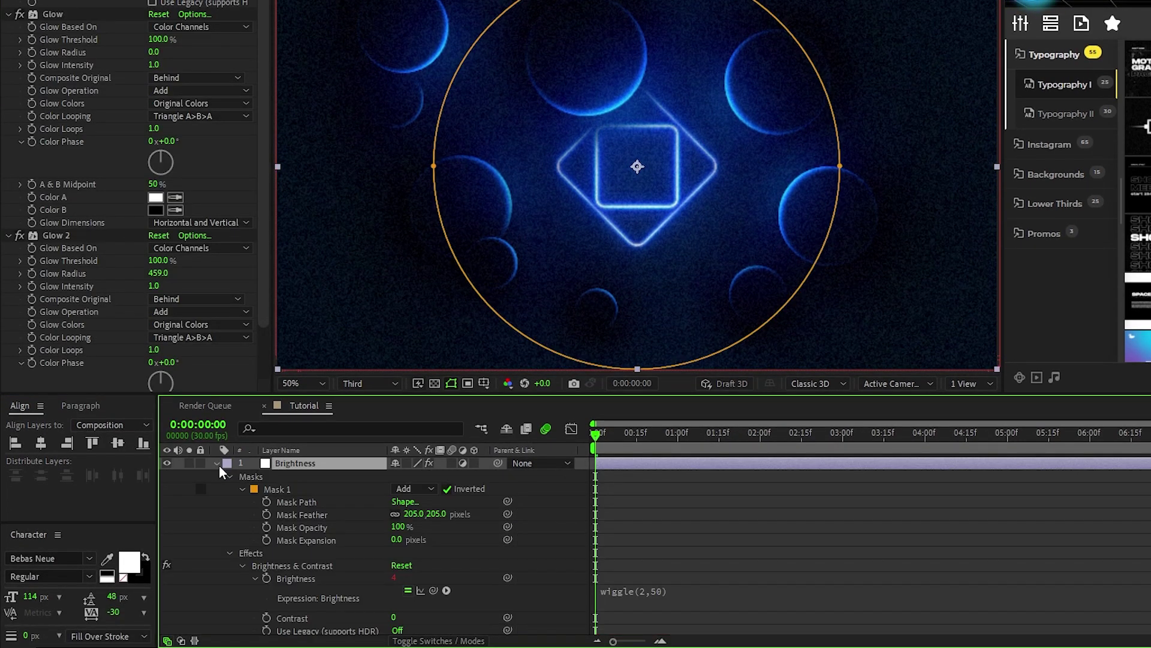
left_click(276, 491)
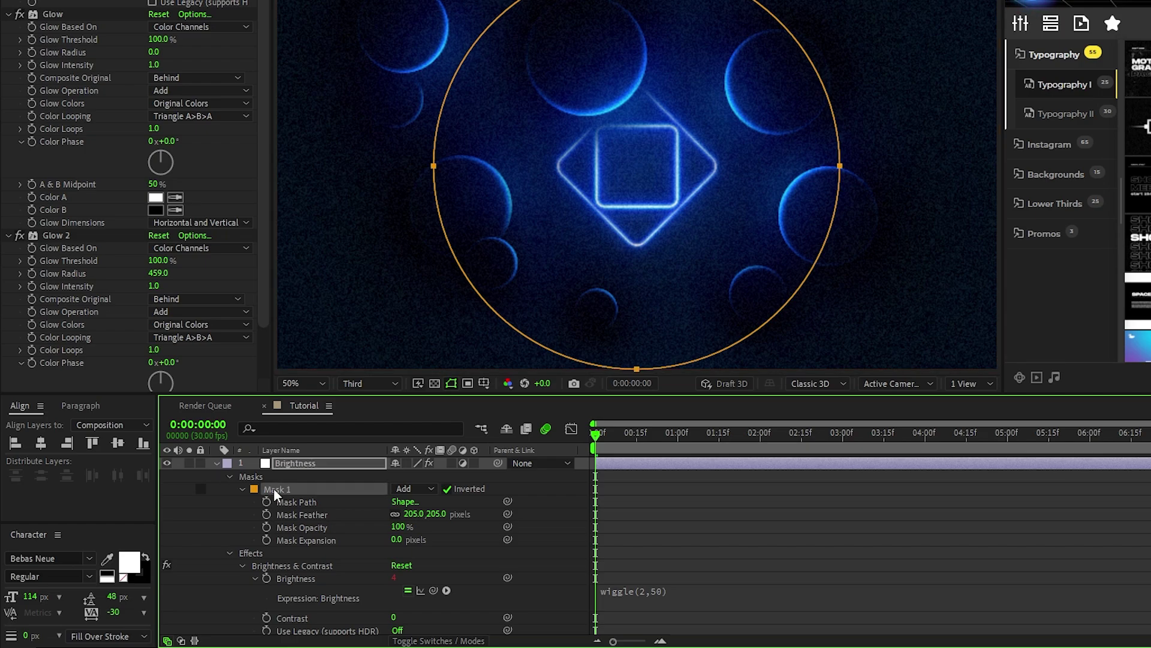
left_click(216, 463)
left_click(287, 489)
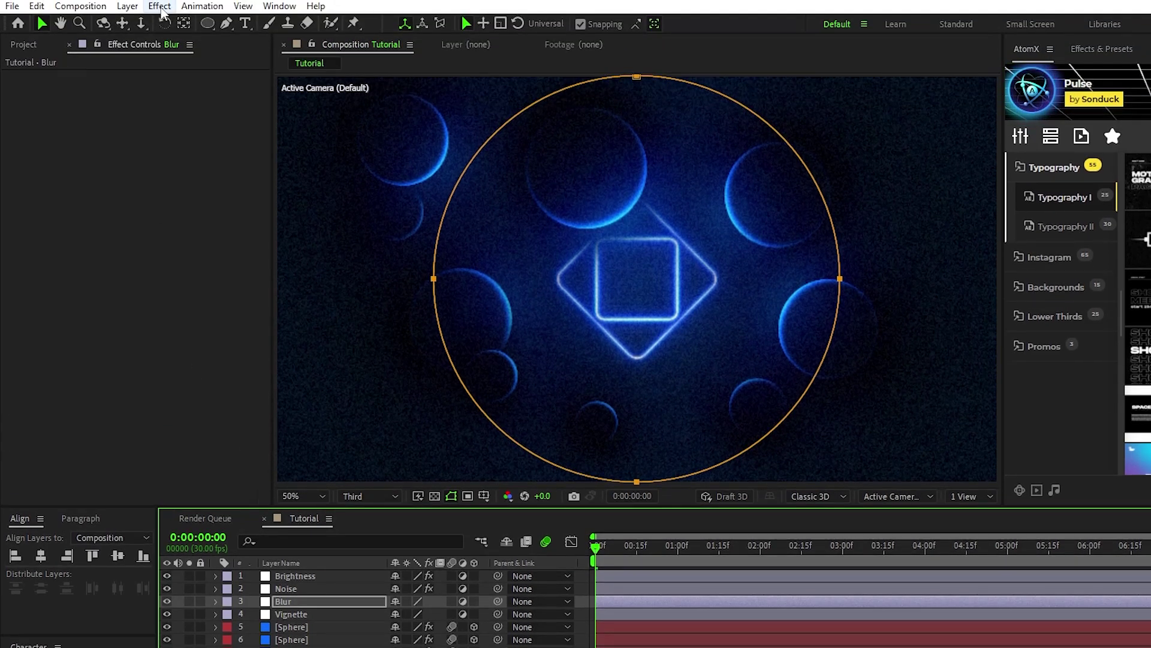
- Apply Camera Lens Blur to the Blur layer with radius 16 and Repeat Edge Pixels
left_click(160, 6)
mouse_move(260, 110)
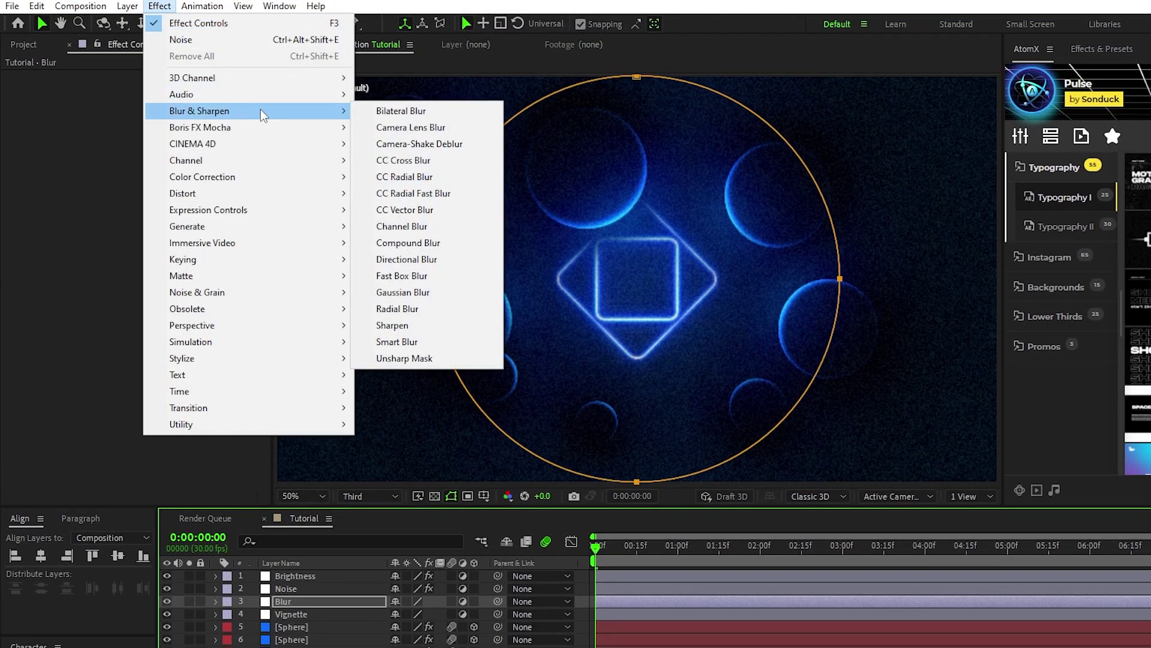
left_click(435, 127)
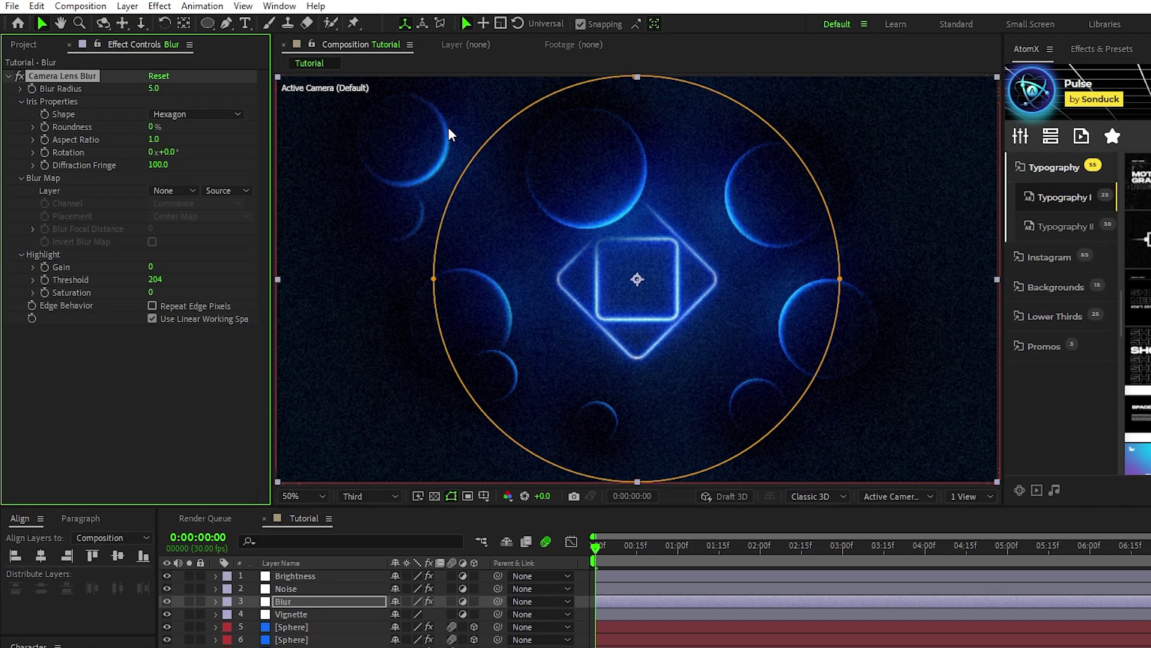
left_click(154, 88)
type("16")
key("Return")
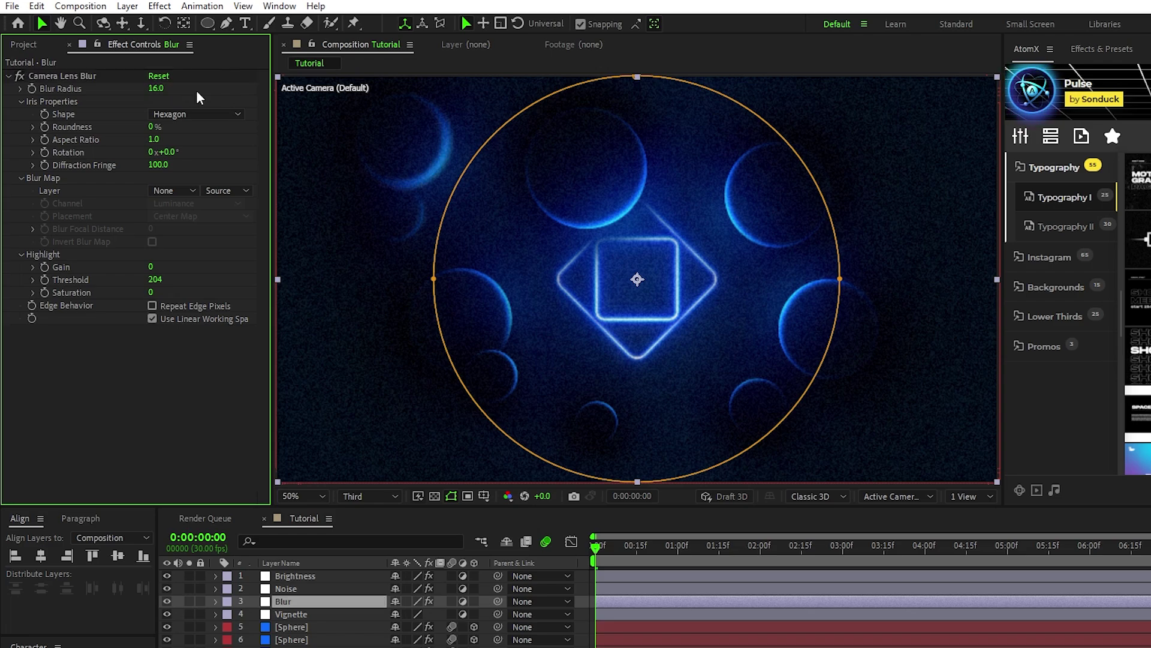
left_click(153, 306)
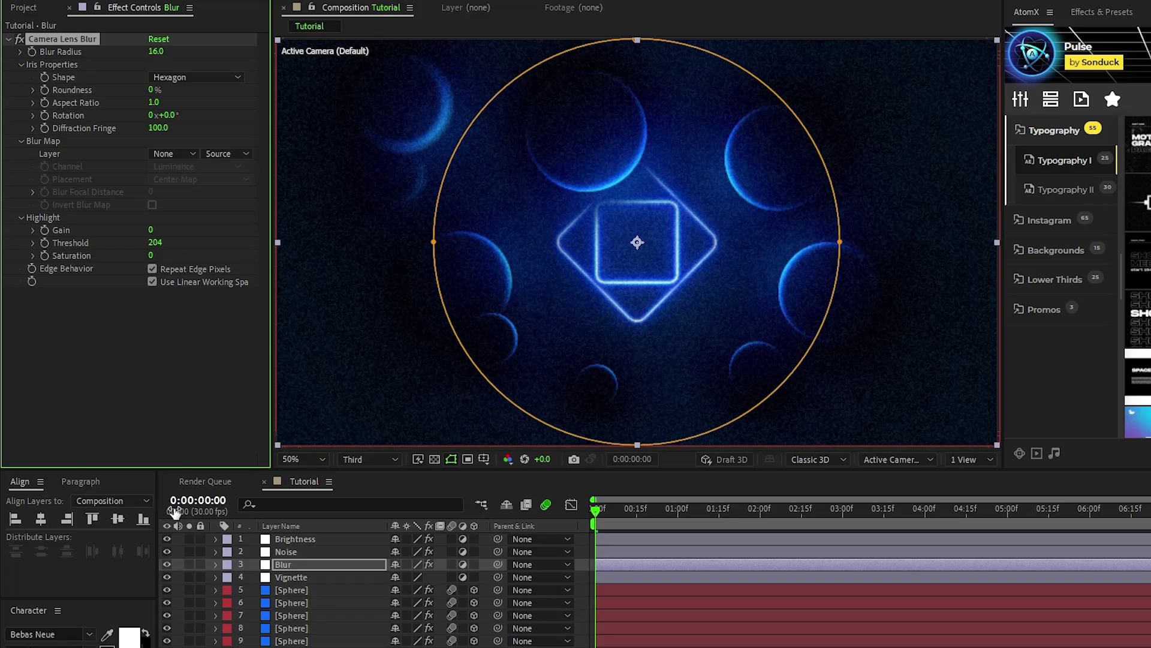
- Keyframe Mask 1's expansion from -349 at the start to 0 at one second
left_click(215, 564)
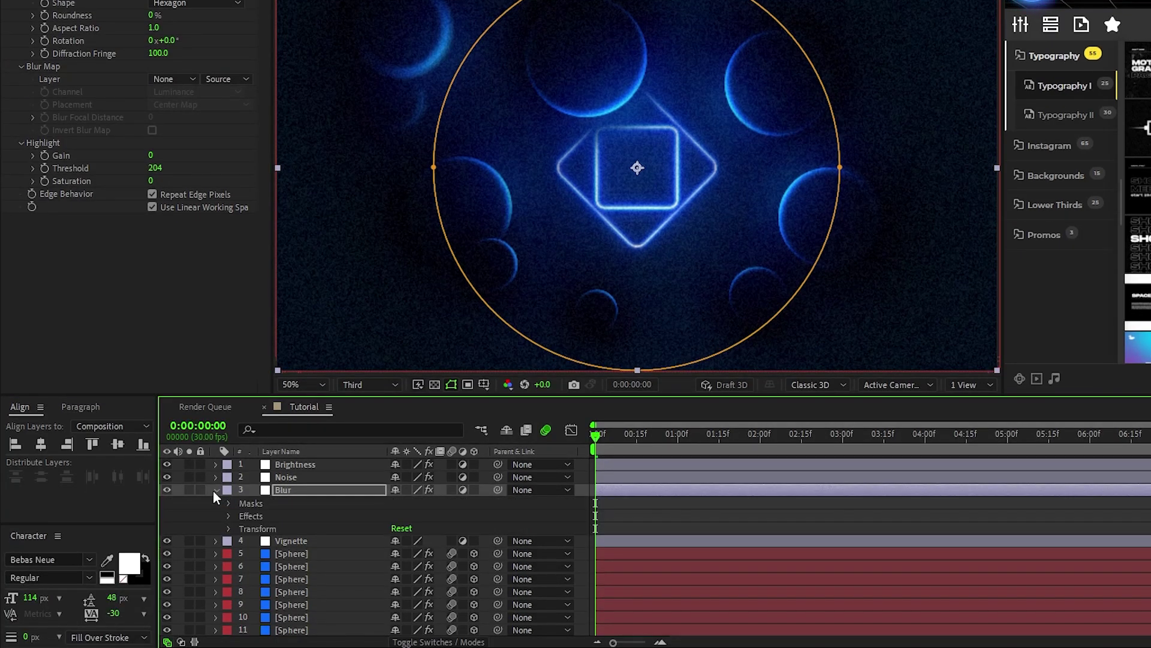
left_click(230, 578)
left_click(242, 516)
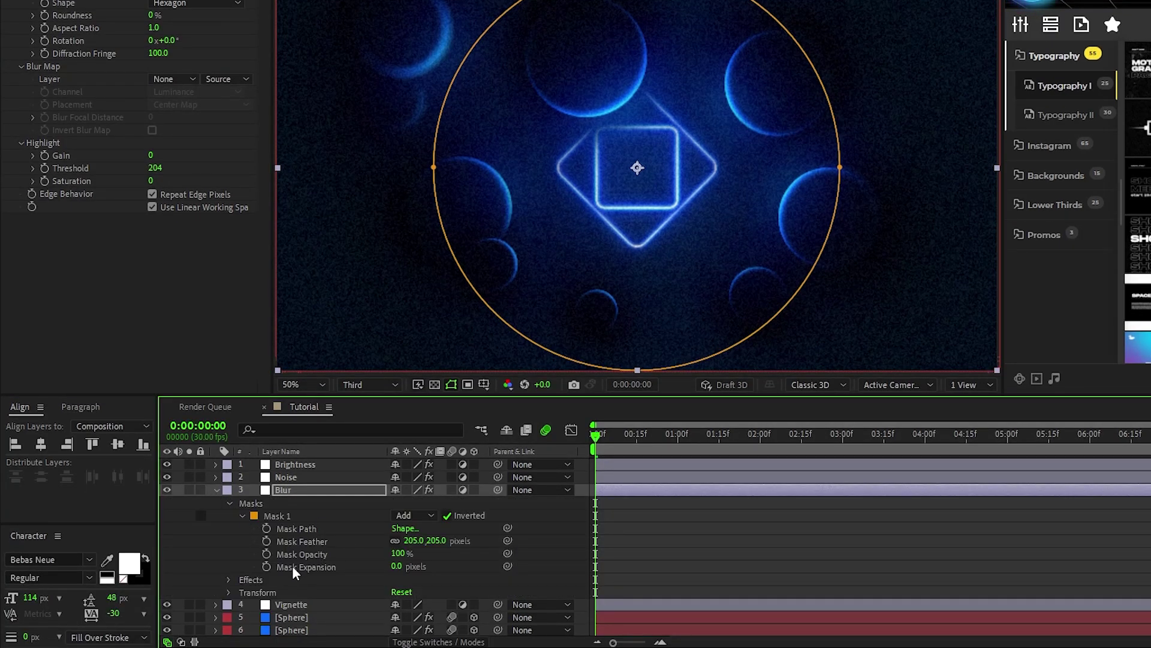
left_click(267, 567)
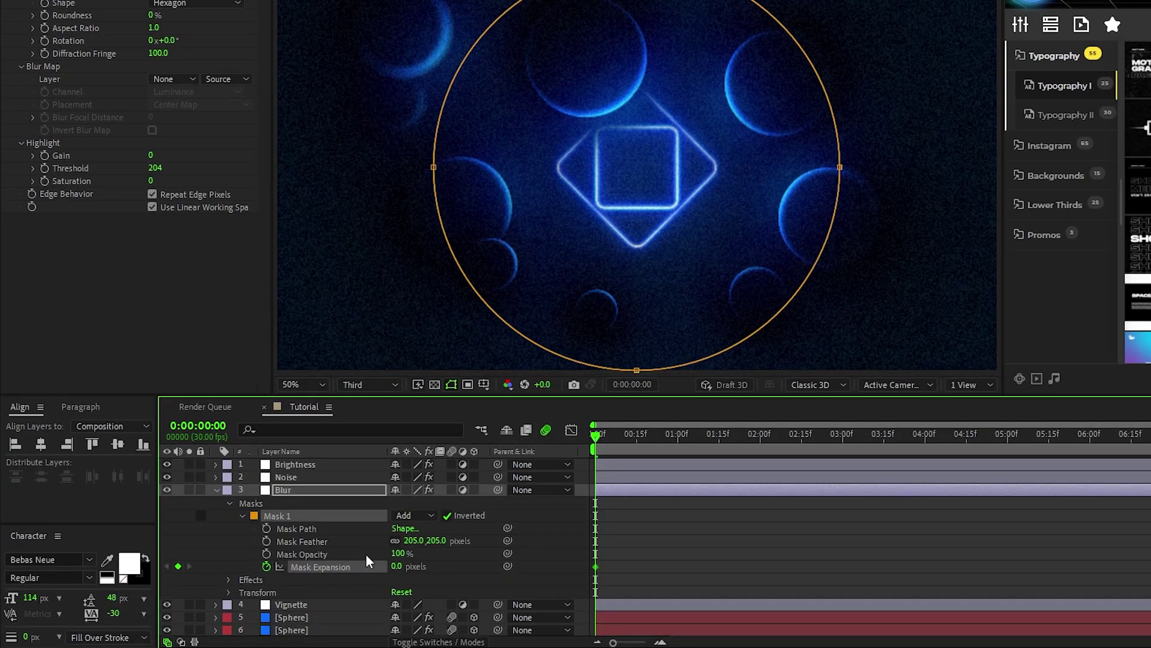
left_click_drag(397, 566, 263, 573)
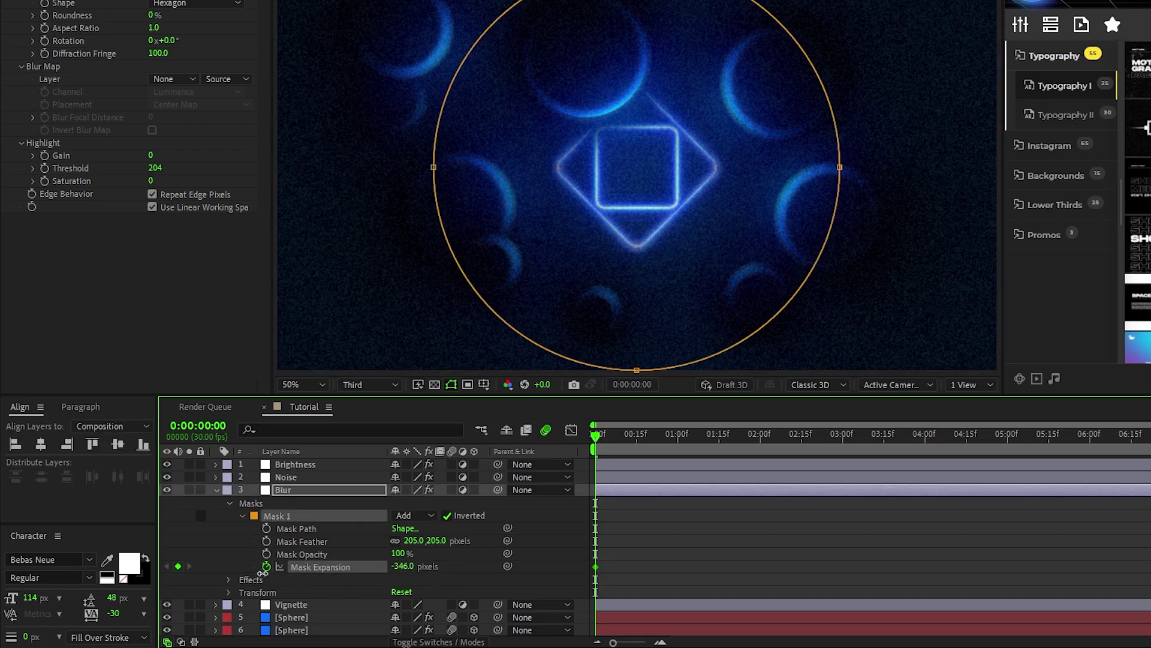
left_click(678, 434)
left_click(412, 566)
type("0")
left_click(453, 565)
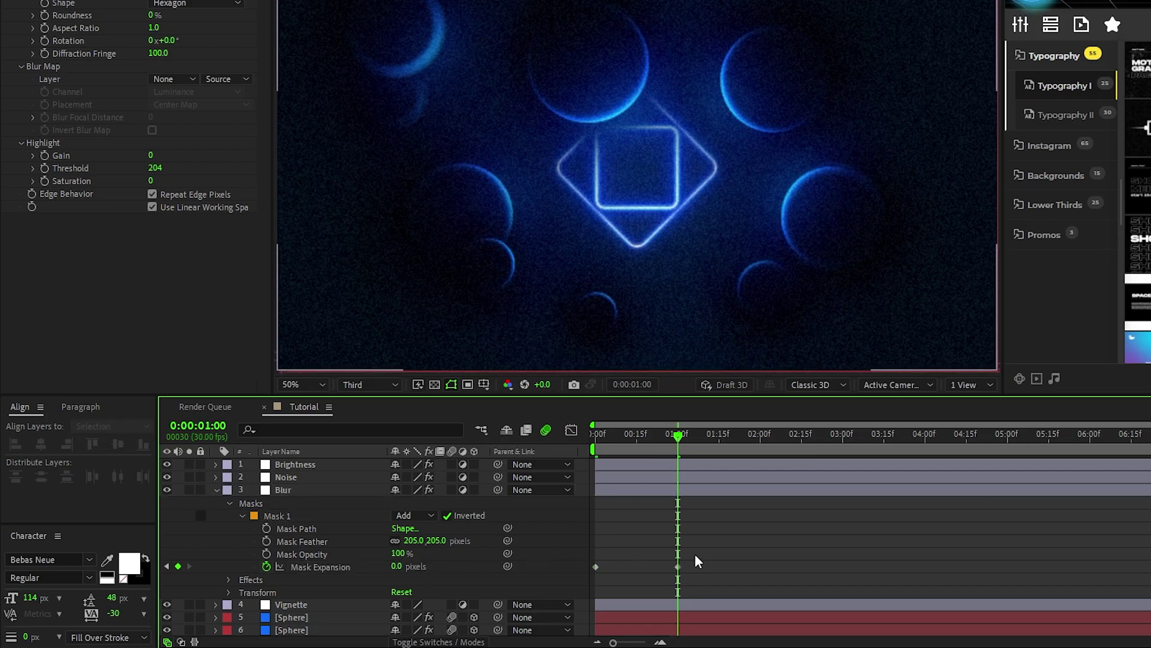
left_click_drag(699, 561, 605, 571)
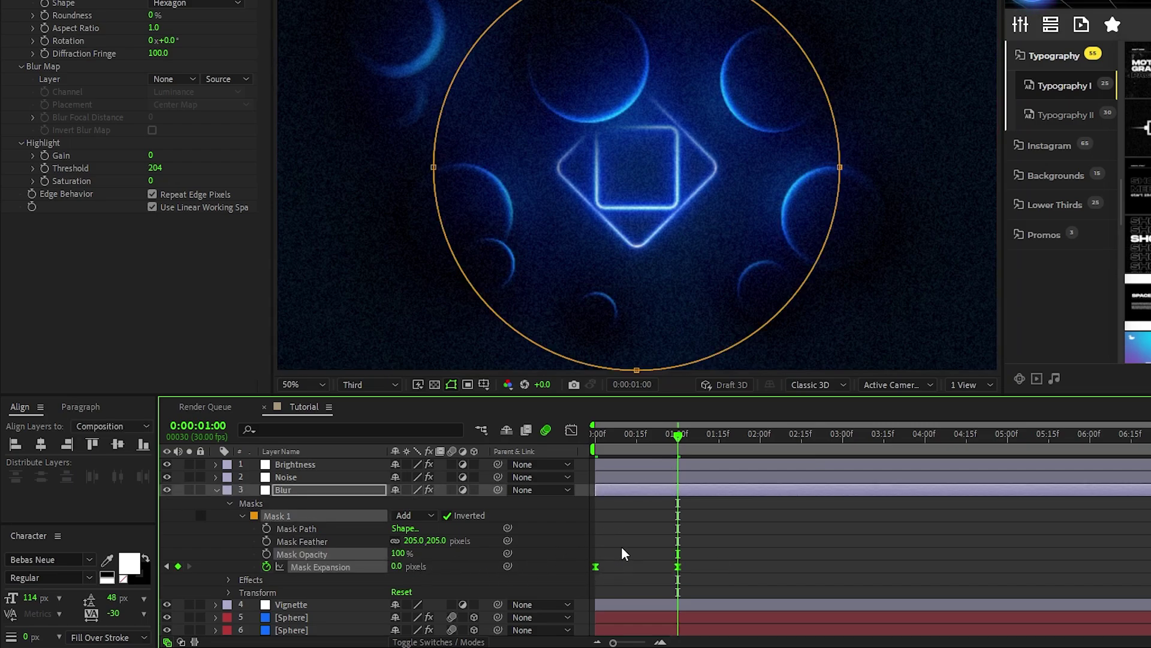
left_click(624, 553)
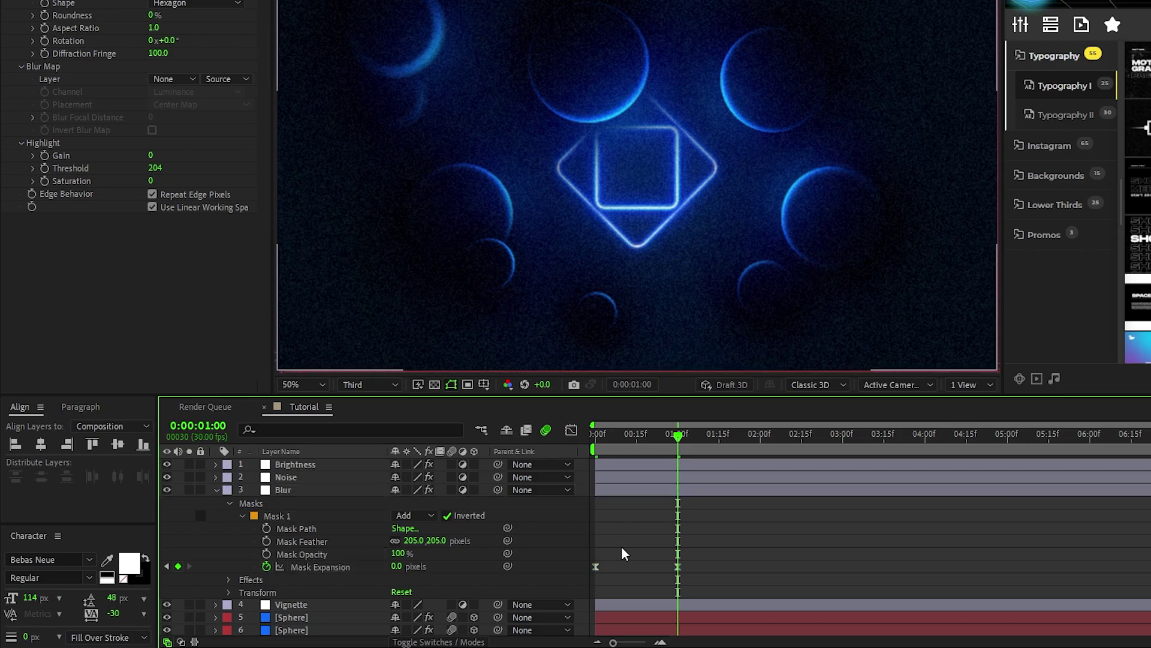
- Add a loopOut("pingpong") expression to Mask Expansion
left_click(266, 567, "alt")
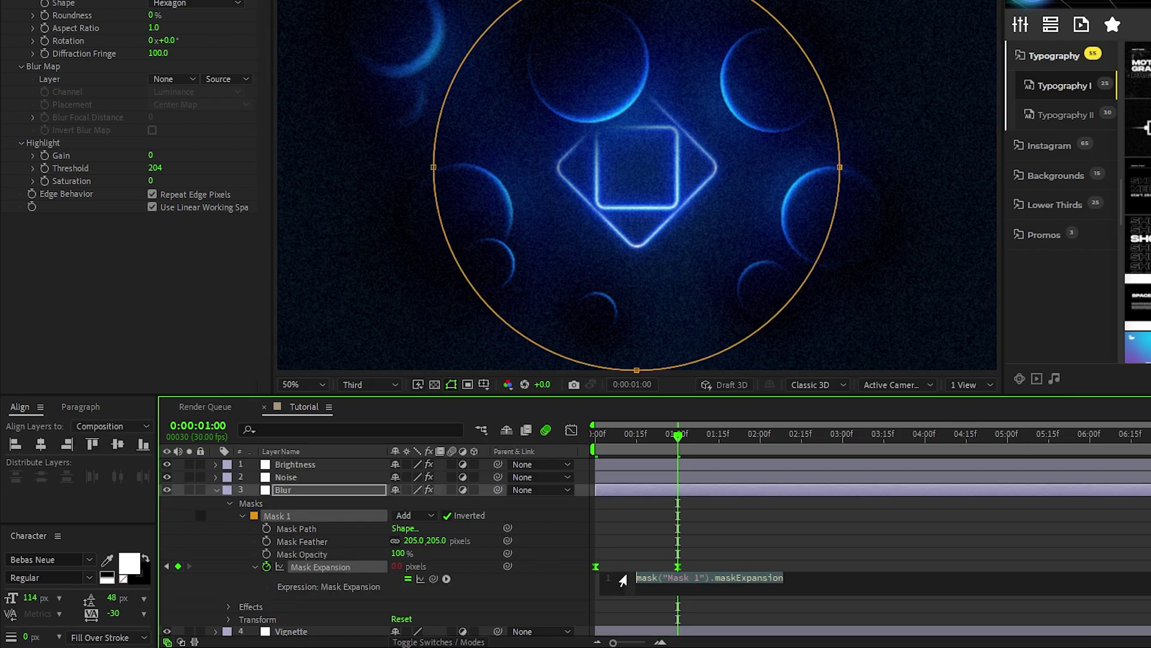
type("loopOut")
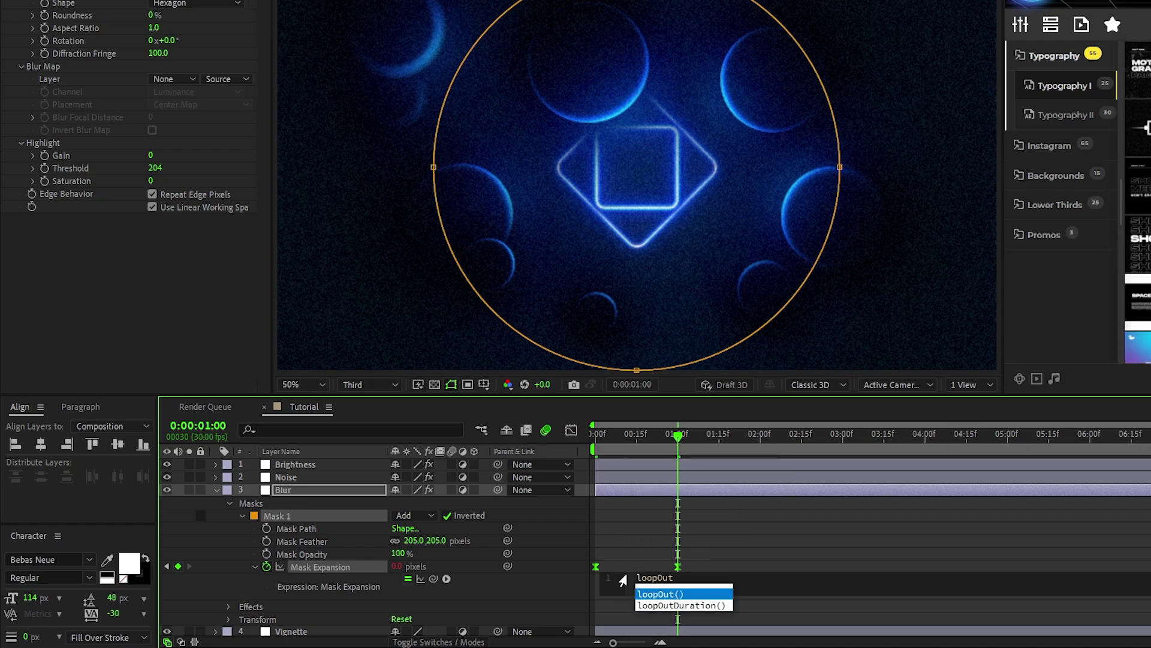
key("Return")
type("\"")
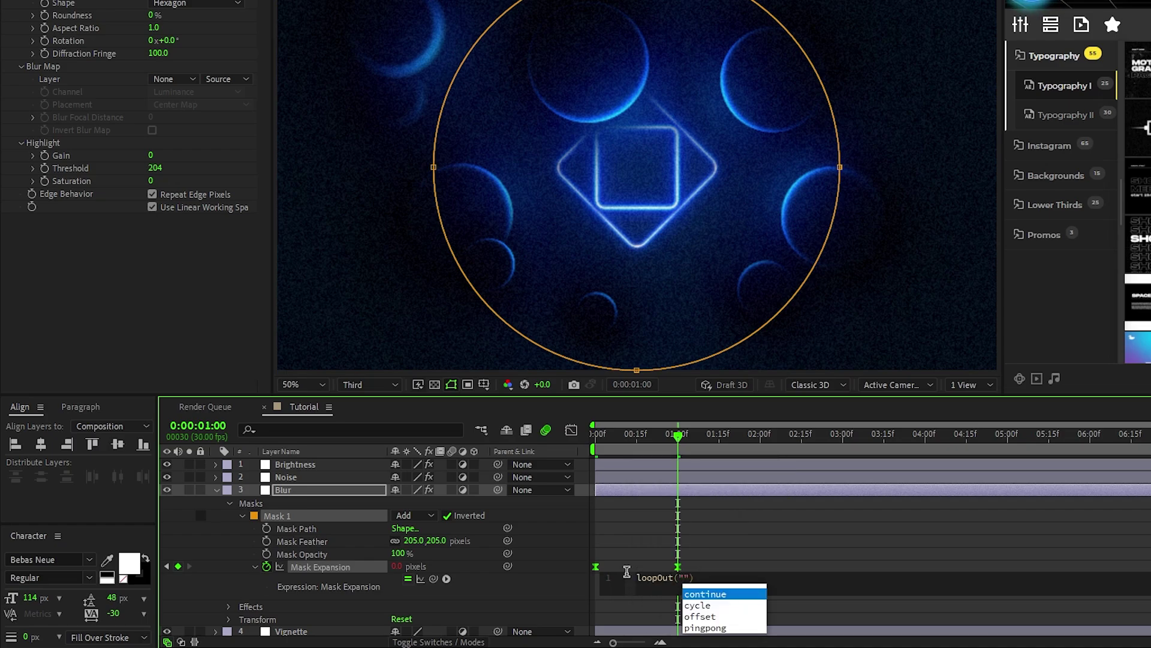
type("pingpong")
key("Escape")
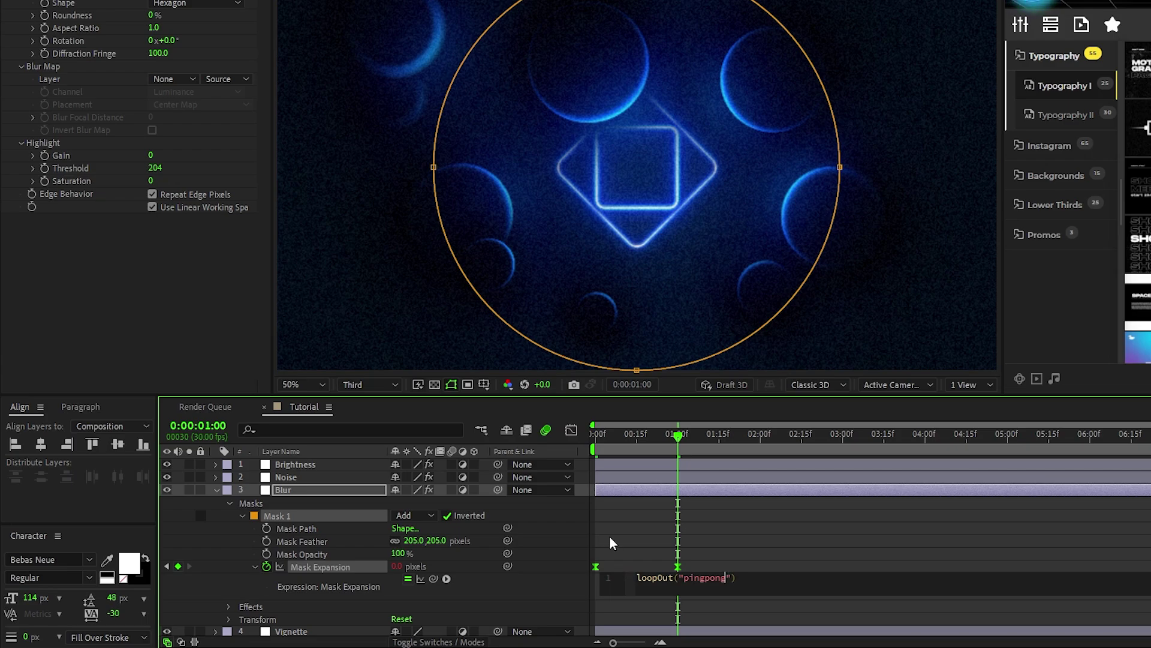
- Commit the ping-pong expression and set the viewer resolution to Full
left_click(611, 543)
left_click(217, 488)
left_click(361, 383)
left_click(361, 420)
- Apply CC Vignette to the Vignette layer with Amount 197
left_click(307, 500)
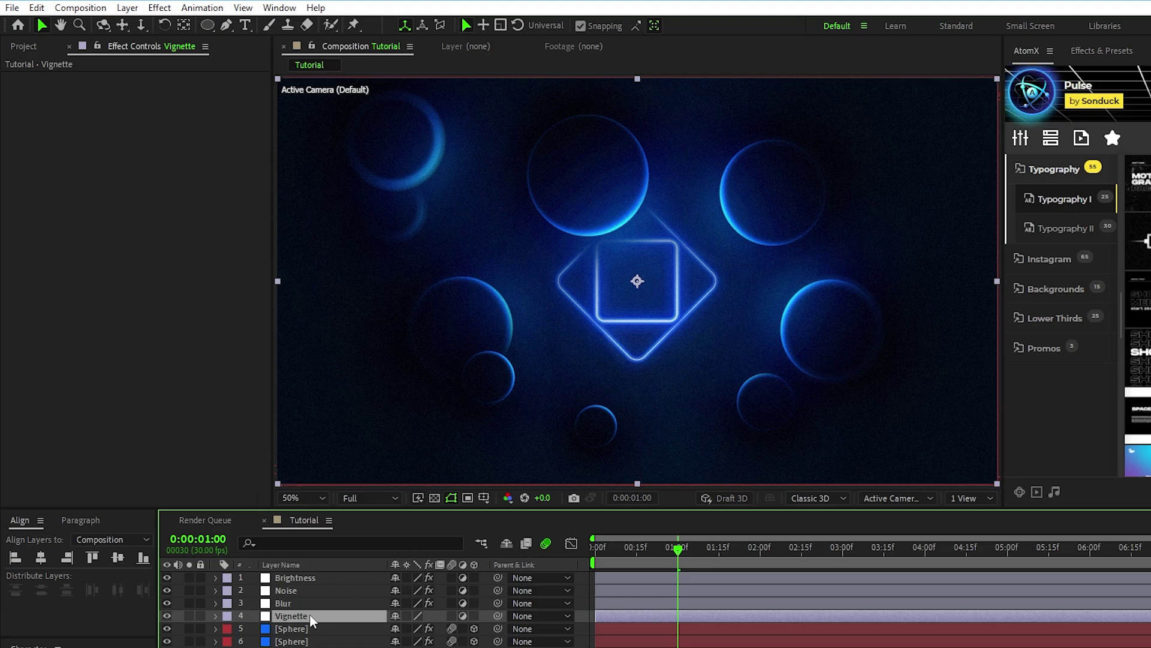
left_click(160, 10)
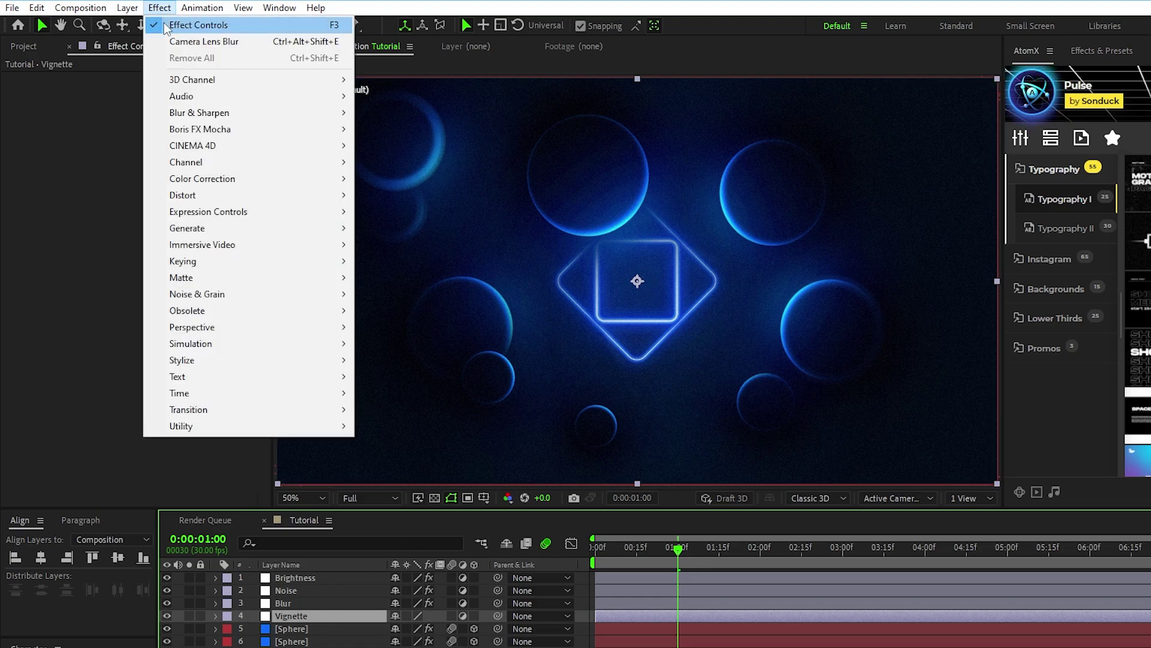
mouse_move(270, 360)
left_click(418, 558)
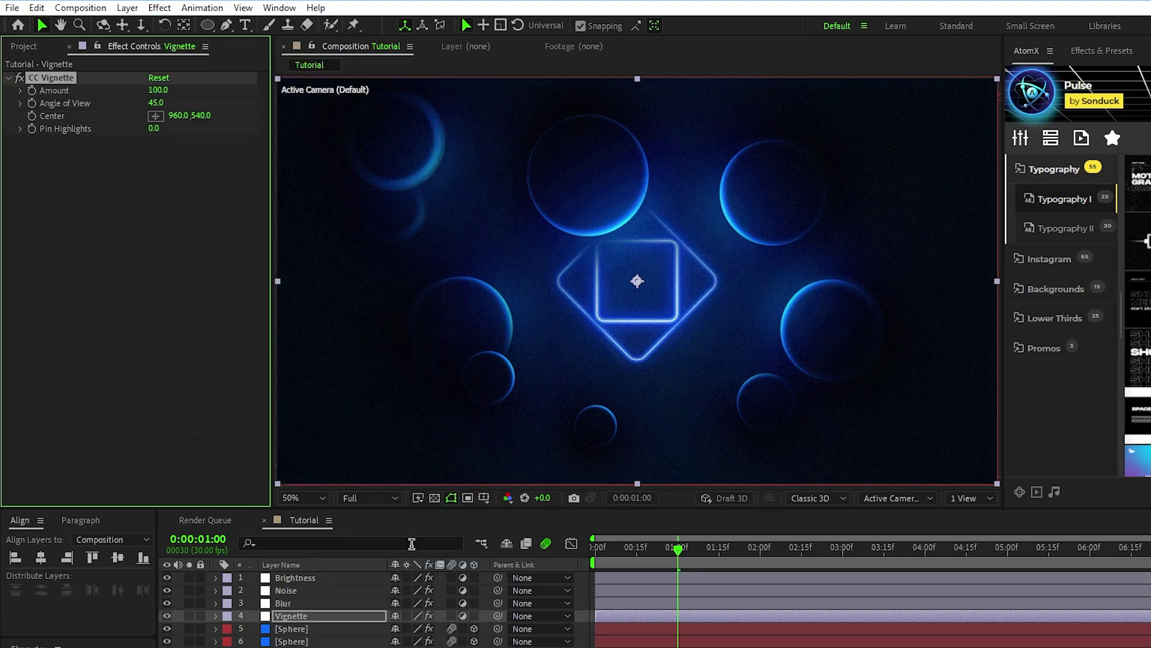
left_click_drag(237, 98, 241, 97)
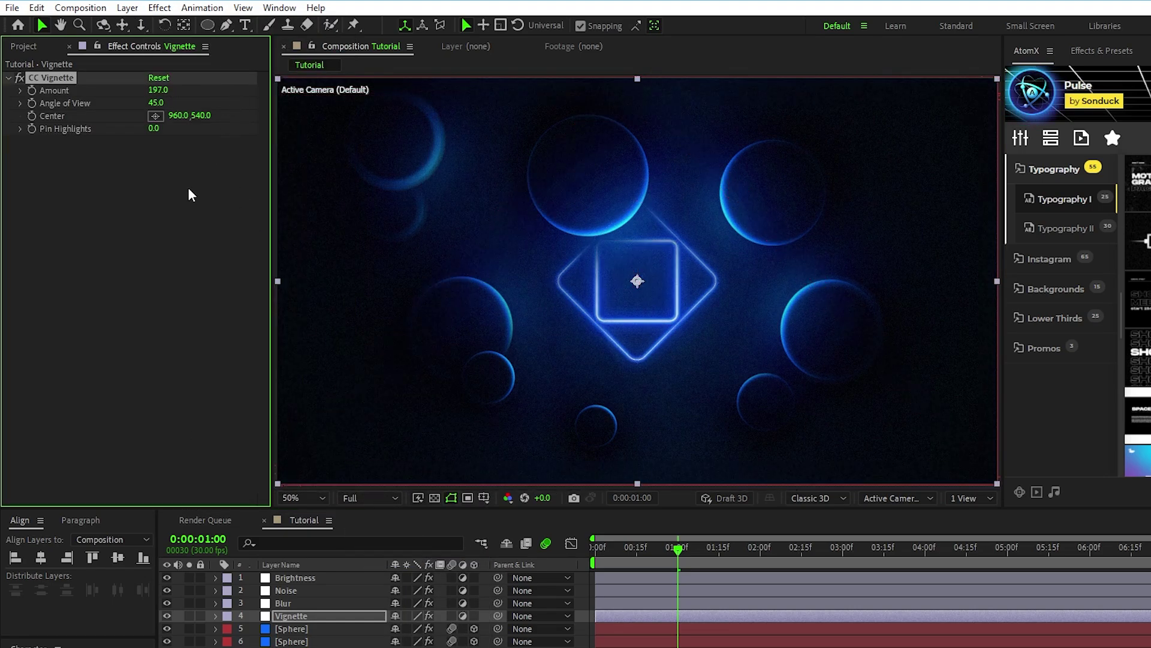
left_click(178, 203)
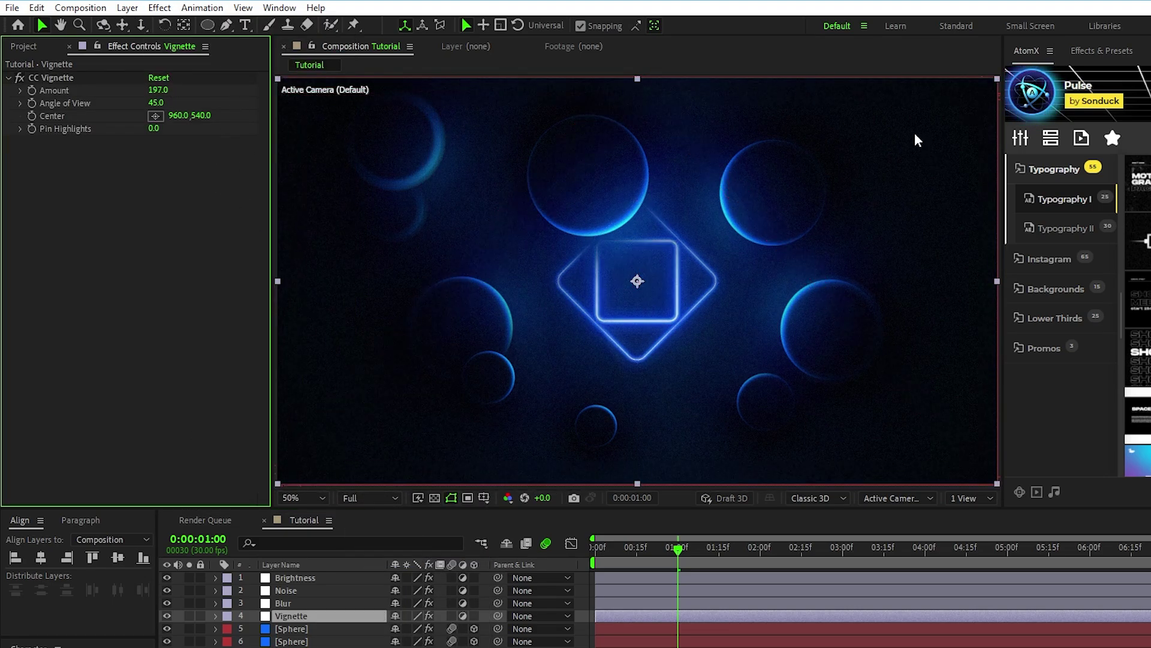